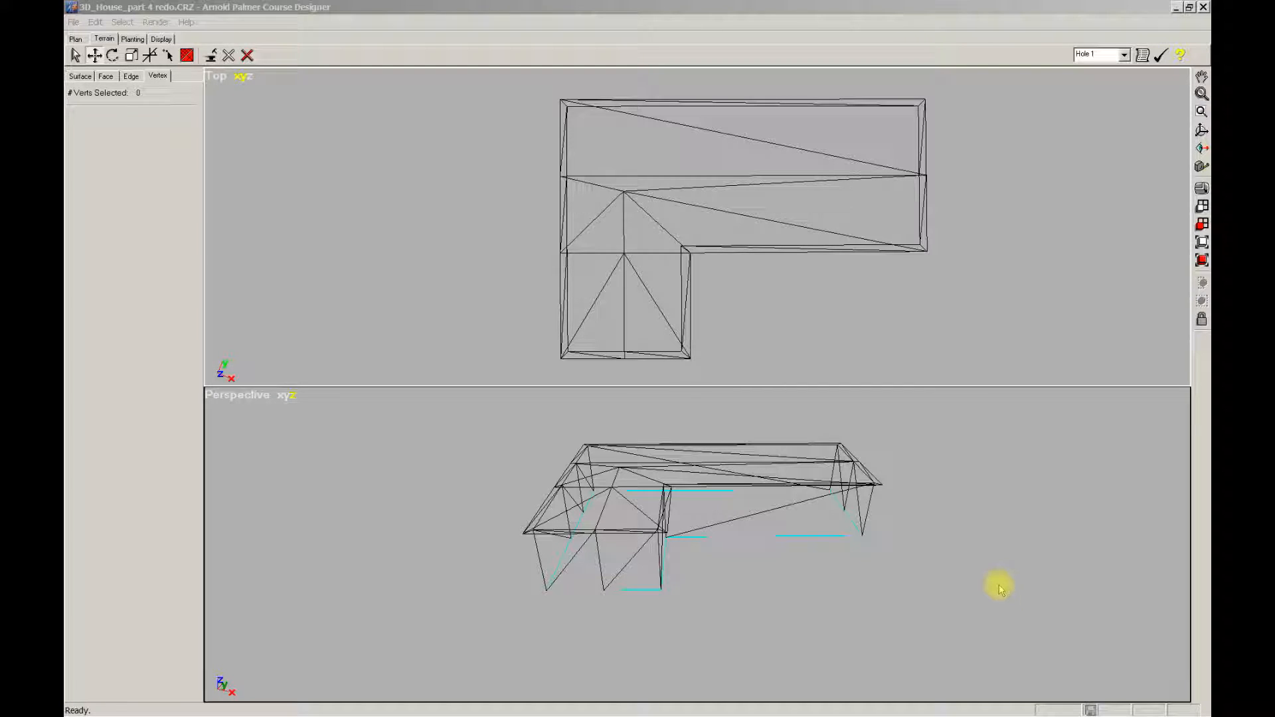
# Step: Pan, zoom and orbit the perspective view to frame the house wireframe at an oblique angle
pyautogui.moveTo(844, 609); pyautogui.dragTo(820, 596, button='right')
pyautogui.scroll(2, 804, 594)
pyautogui.scroll(2, 808, 612)
pyautogui.scroll(2, 825, 617)
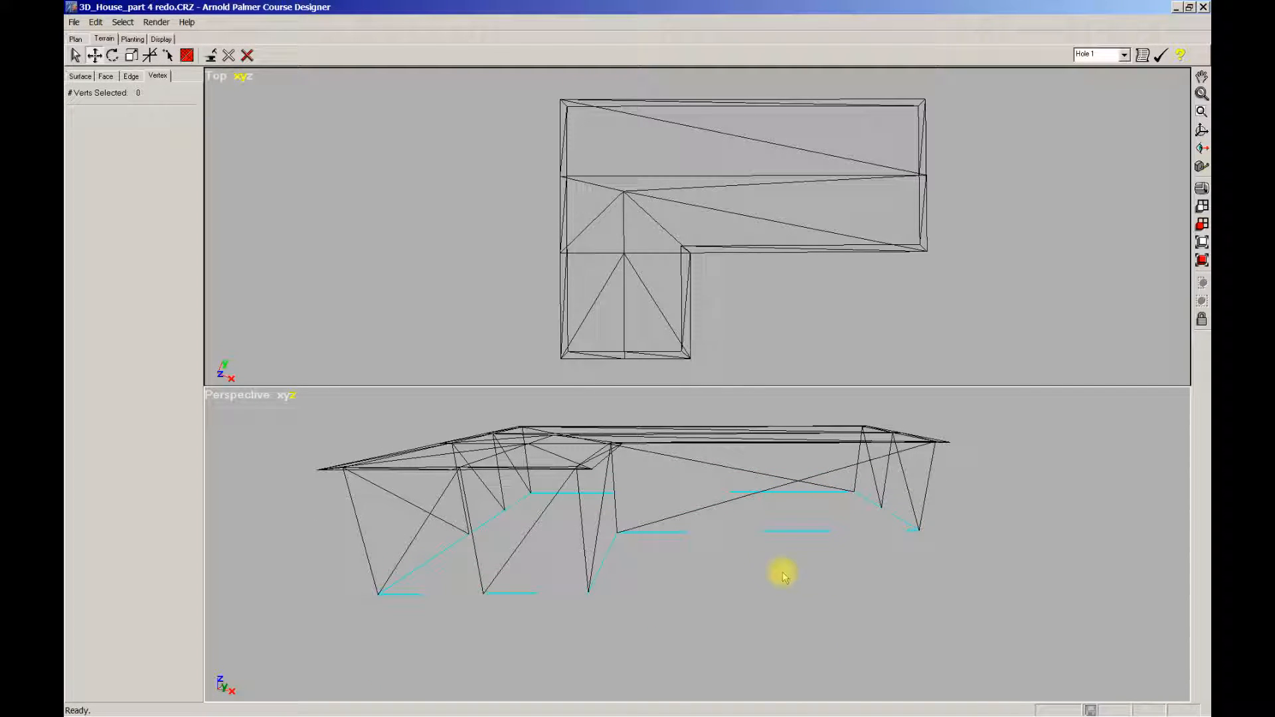
pyautogui.scroll(-1, 756, 574)
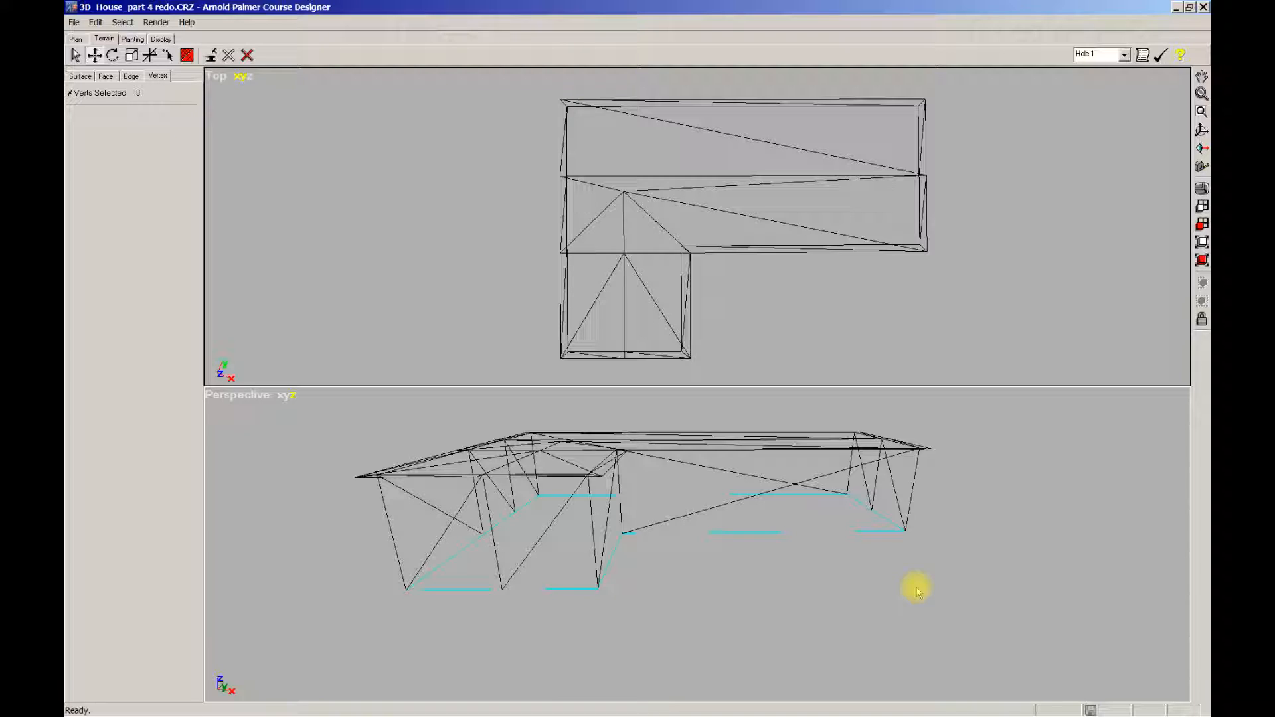
pyautogui.scroll(-1, 917, 591)
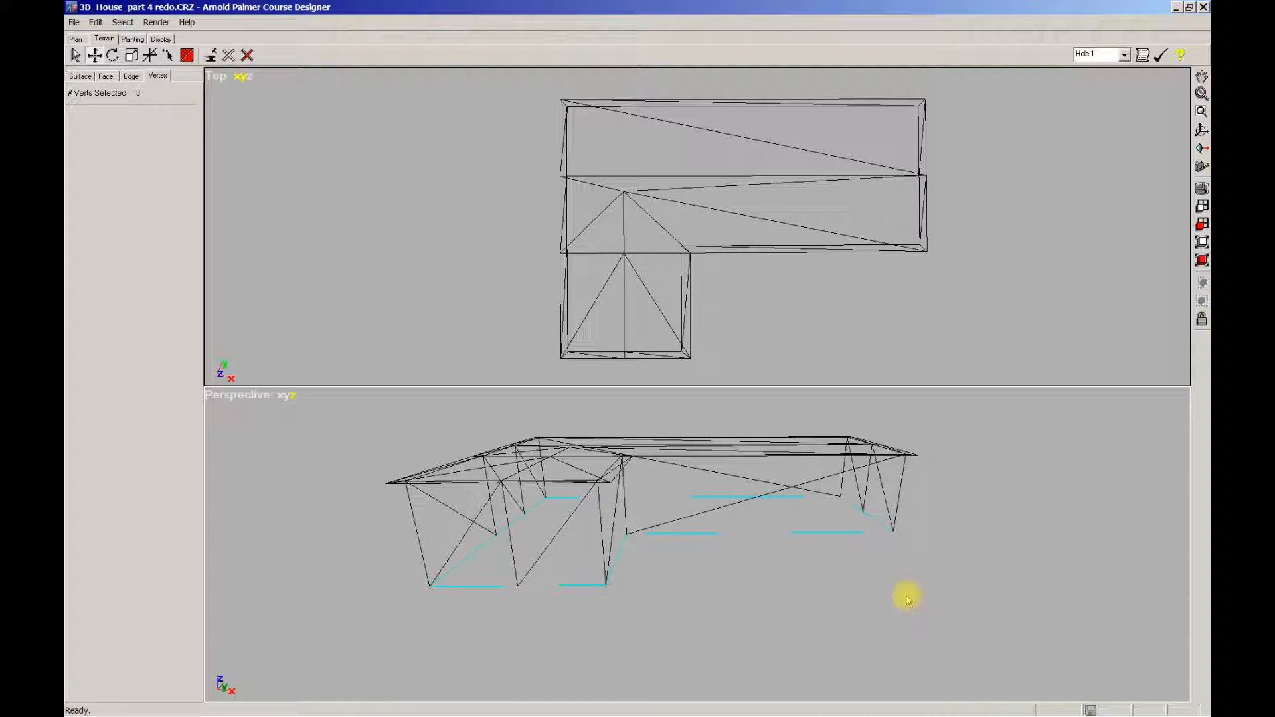
pyautogui.moveTo(891, 598); pyautogui.dragTo(734, 620, button='middle')
pyautogui.scroll(1, 734, 620)
pyautogui.scroll(-2, 734, 620)
pyautogui.scroll(-2, 734, 623)
pyautogui.scroll(3, 725, 630)
pyautogui.moveTo(721, 640); pyautogui.dragTo(755, 630, button='middle')
pyautogui.scroll(-2, 737, 614)
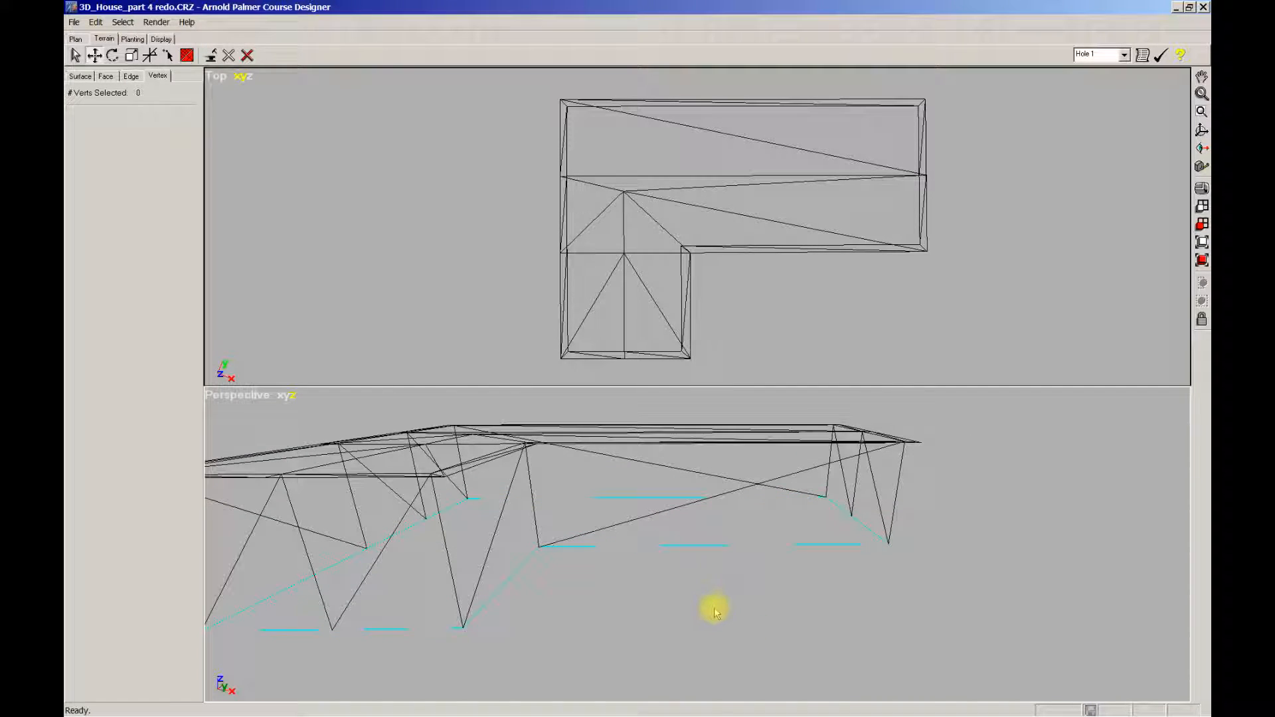
pyautogui.scroll(-1, 706, 619)
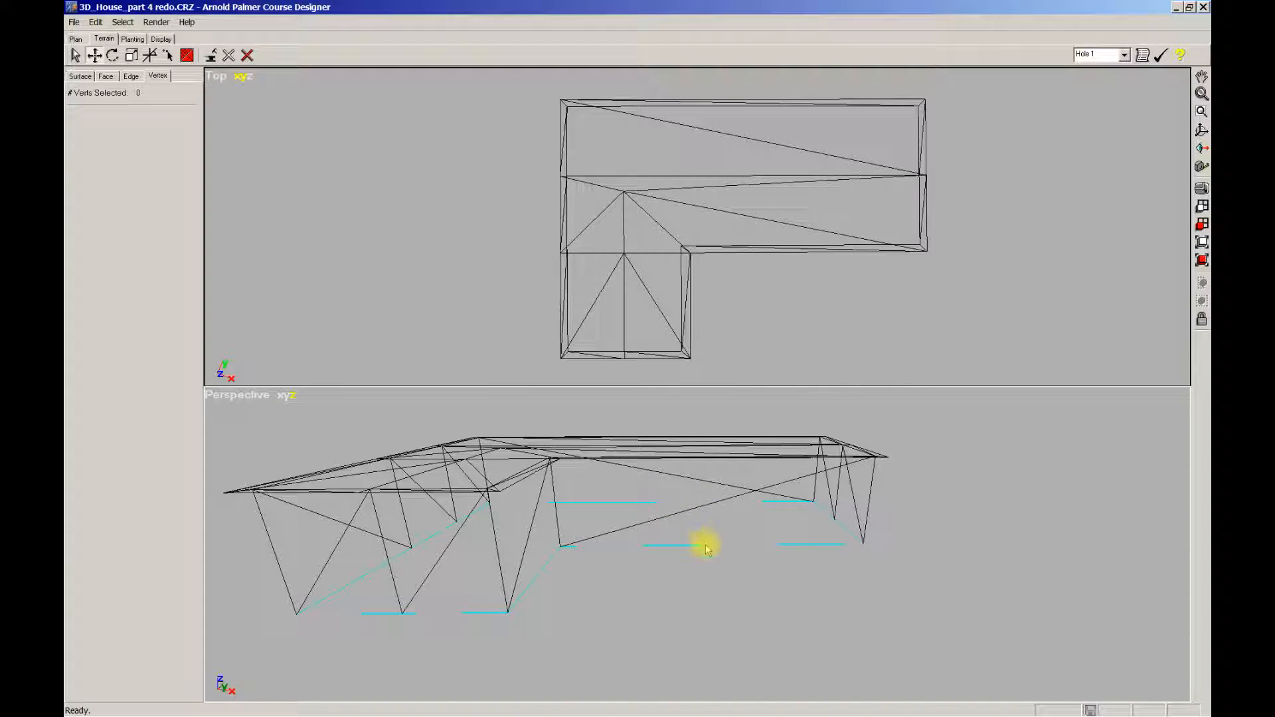
pyautogui.moveTo(600, 614); pyautogui.dragTo(734, 621, button='middle')
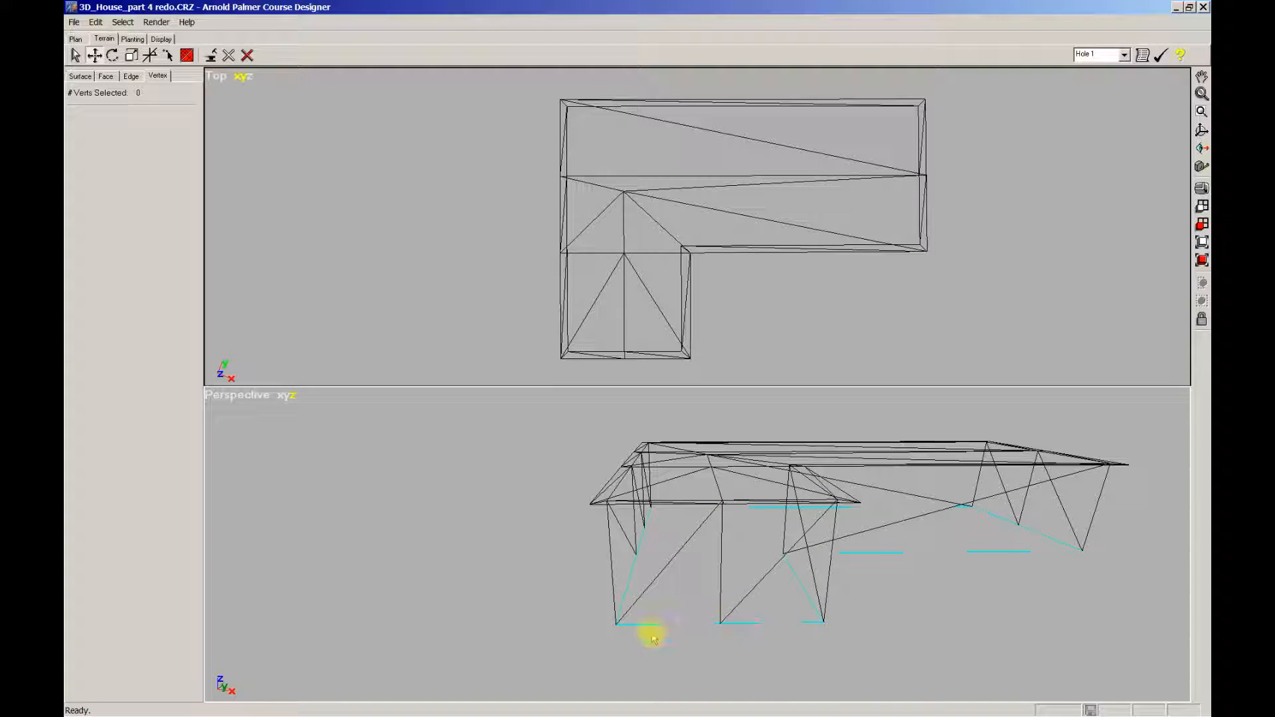
pyautogui.moveTo(808, 627)
pyautogui.mouseDown(button='middle')
pyautogui.moveTo(768, 620)
pyautogui.moveTo(885, 607)
pyautogui.moveTo(785, 623)
pyautogui.mouseUp(button='middle')
pyautogui.scroll(2, 785, 623)
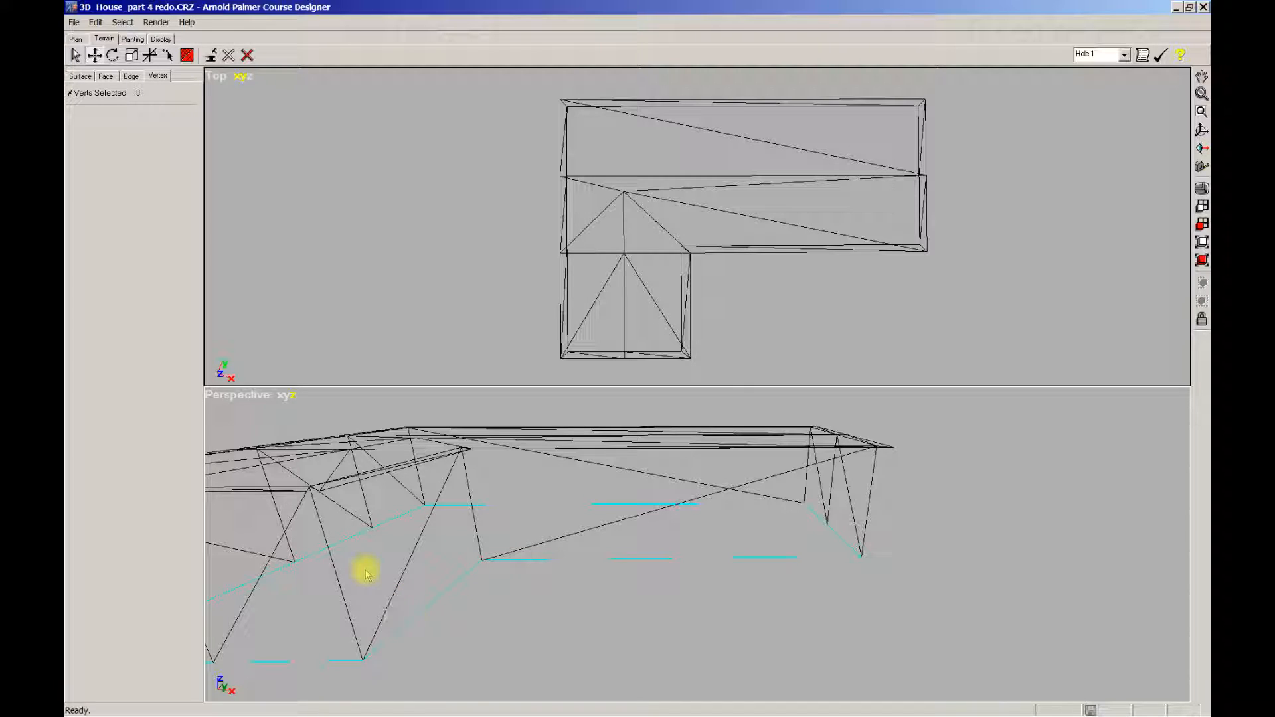
pyautogui.scroll(-1, 380, 550)
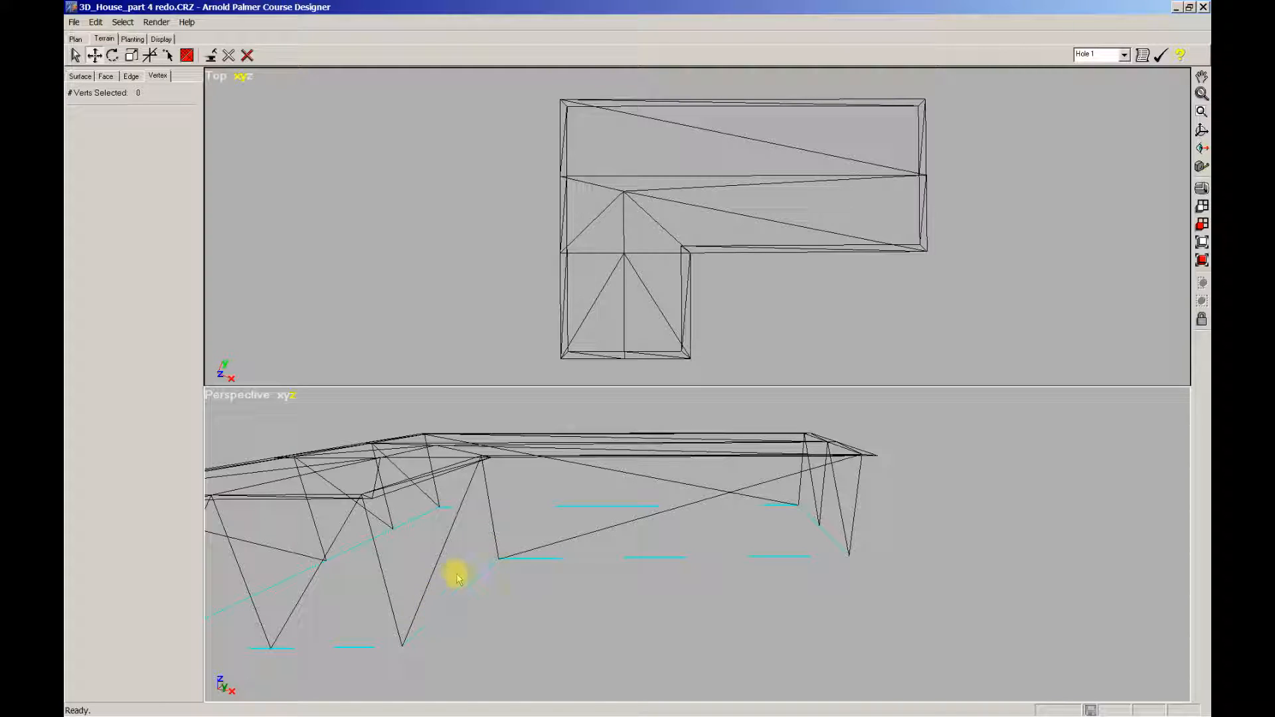
pyautogui.scroll(-1, 463, 571)
pyautogui.moveTo(427, 575); pyautogui.dragTo(683, 584, button='middle')
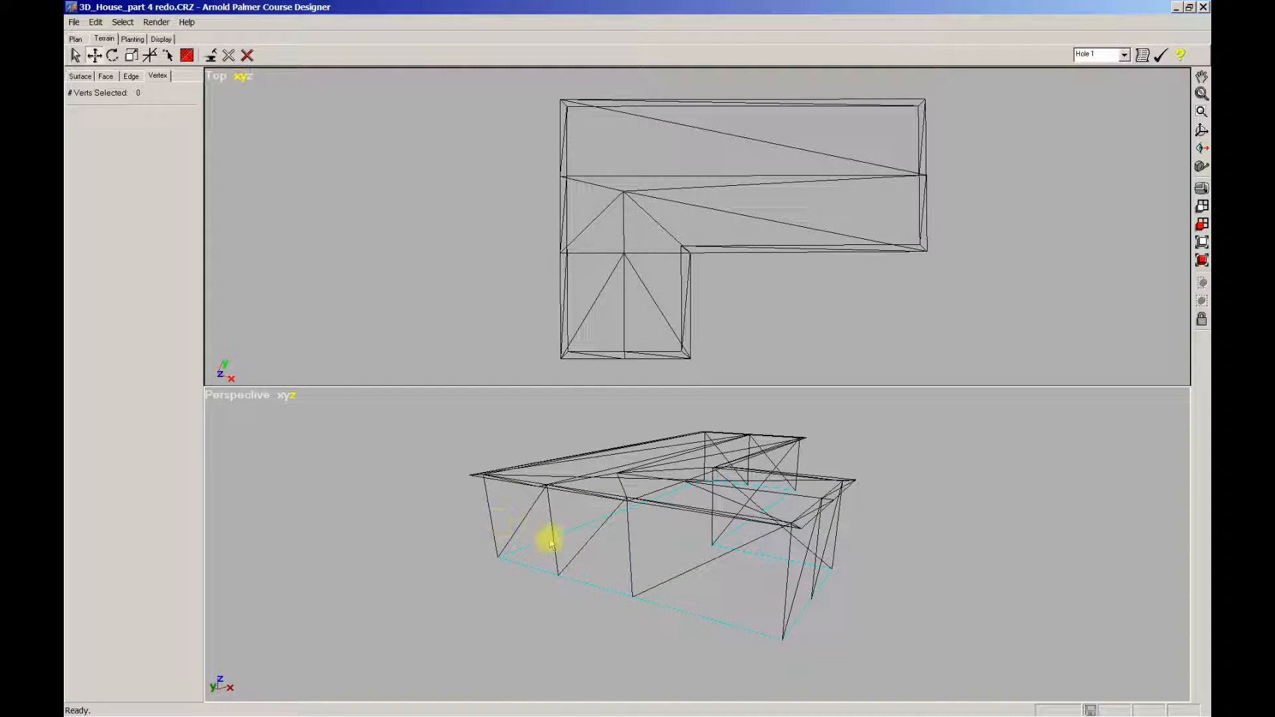
pyautogui.moveTo(885, 535); pyautogui.dragTo(492, 530, button='middle')
pyautogui.moveTo(597, 537); pyautogui.dragTo(550, 535, button='middle')
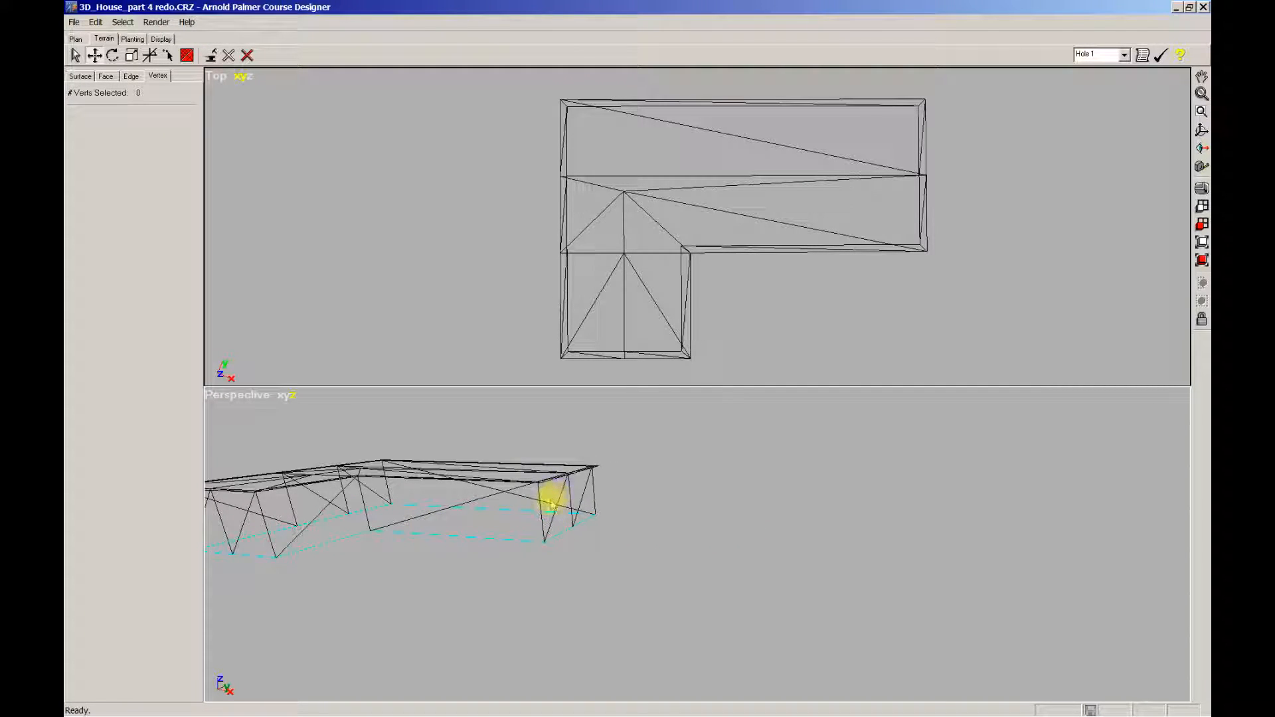
pyautogui.moveTo(575, 503); pyautogui.dragTo(597, 510, button='middle')
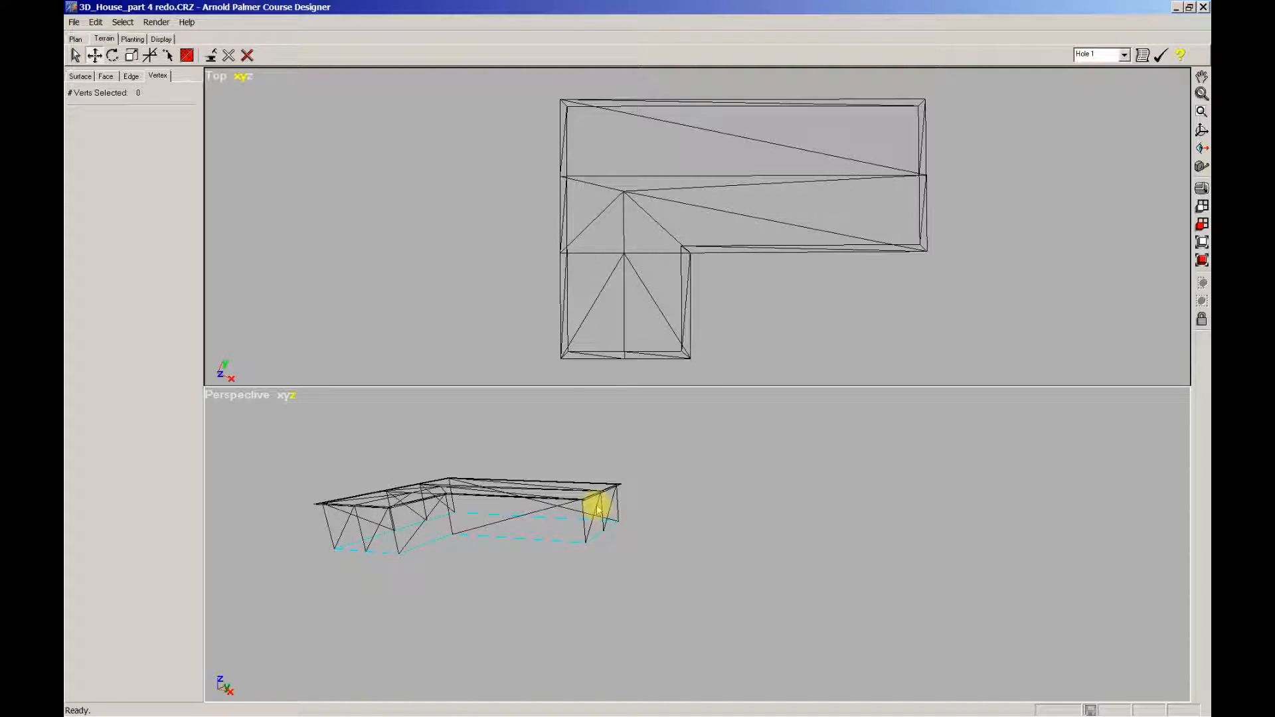
pyautogui.moveTo(504, 539); pyautogui.dragTo(572, 518, button='middle')
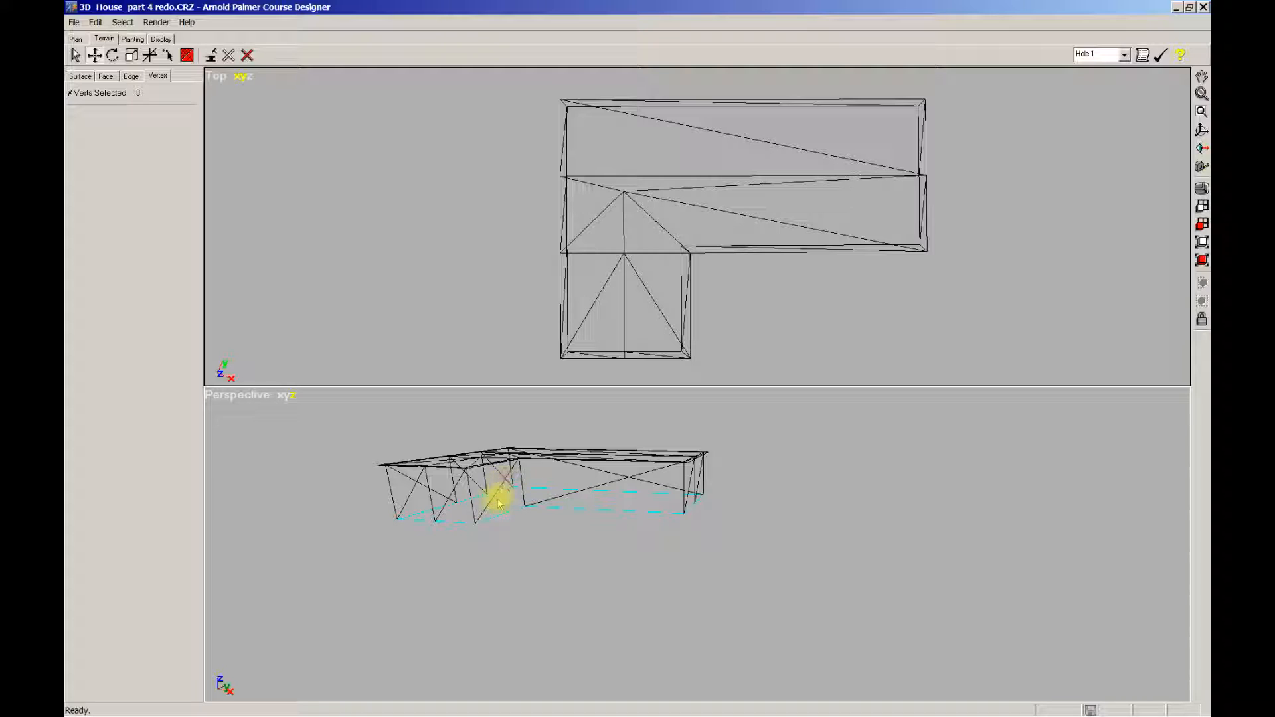
pyautogui.moveTo(444, 526); pyautogui.dragTo(874, 507, button='middle')
pyautogui.moveTo(953, 512); pyautogui.dragTo(672, 603, button='middle')
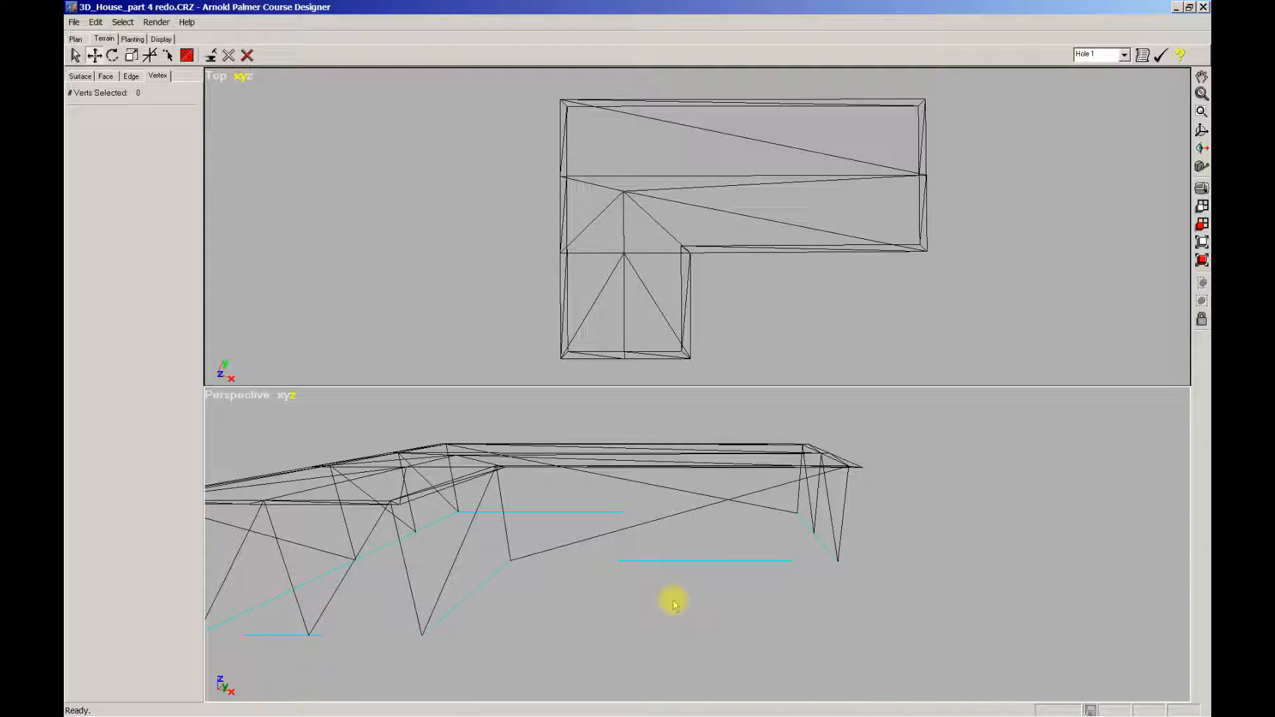
# Step: Maximize the Perspective view and split the front wall's long bottom edge, creating a new diagonal
pyautogui.press('w')
pyautogui.scroll(-6, 669, 535)
pyautogui.moveTo(641, 529)
pyautogui.mouseDown(button='middle')
pyautogui.moveTo(712, 549)
pyautogui.moveTo(637, 560)
pyautogui.moveTo(649, 529)
pyautogui.mouseUp(button='middle')
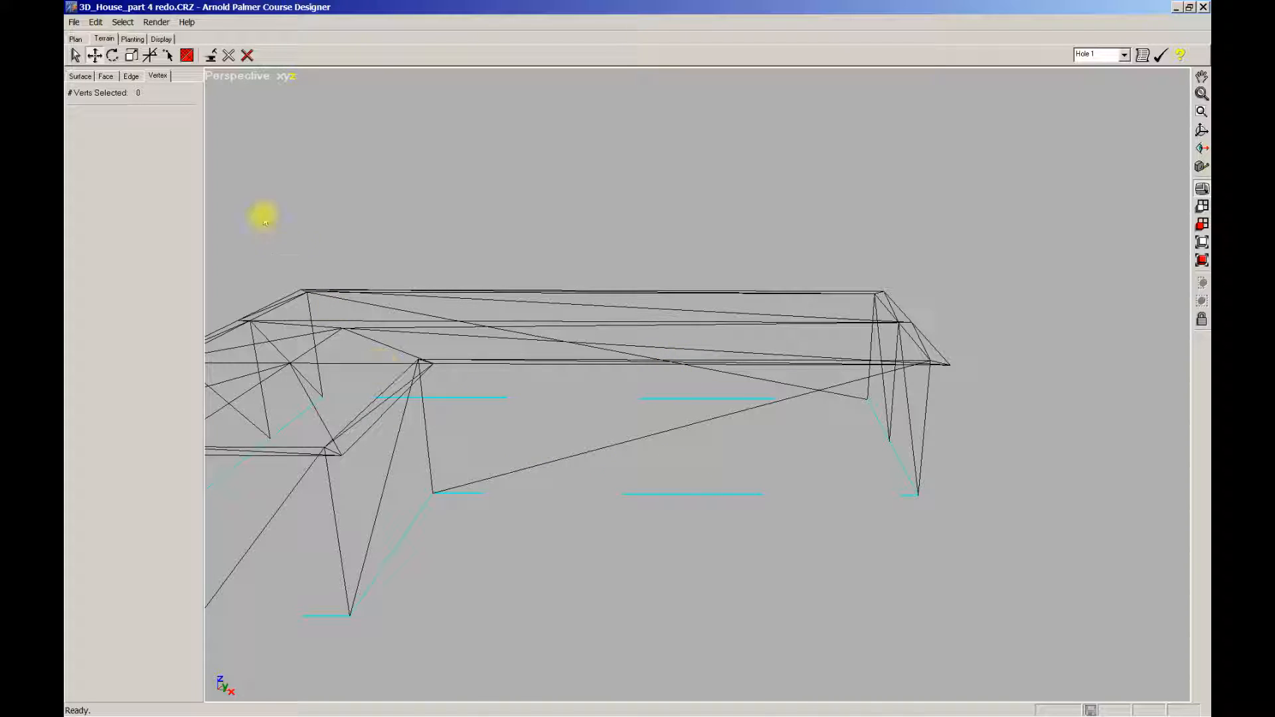
pyautogui.click(131, 77)
pyautogui.click(205, 55)
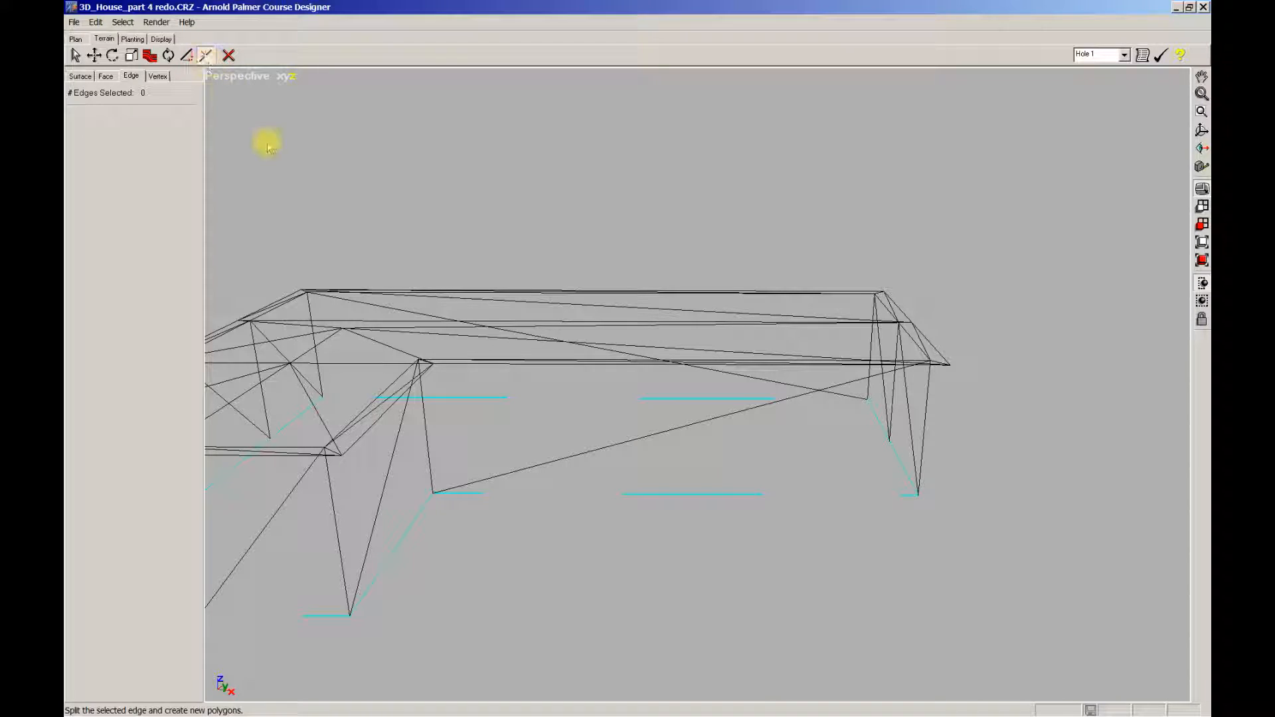
pyautogui.click(684, 493)
pyautogui.moveTo(683, 498); pyautogui.dragTo(702, 579, button='middle')
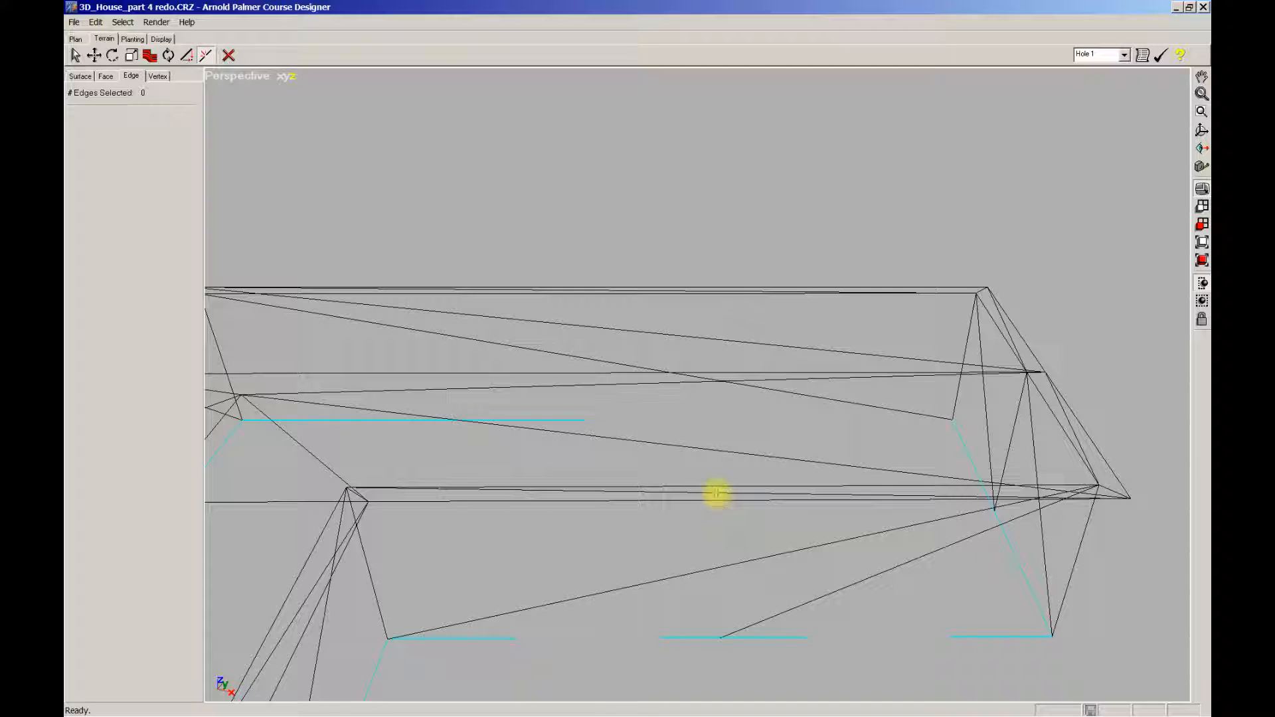
pyautogui.moveTo(716, 484)
pyautogui.mouseDown(button='middle')
pyautogui.moveTo(725, 546)
pyautogui.moveTo(736, 494)
pyautogui.mouseUp(button='middle')
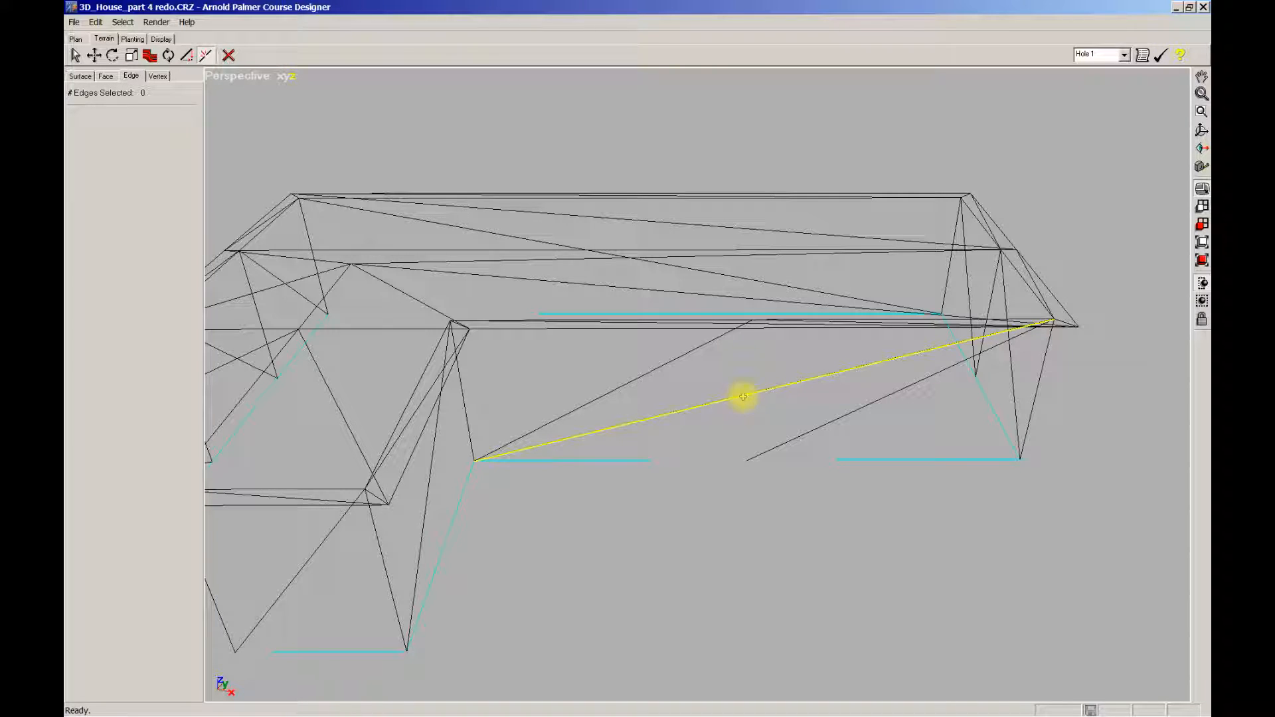
# Step: Remove the diagonal edge across the front wall, leaving a vertical edge from the base midpoint vertex
pyautogui.click(168, 55)
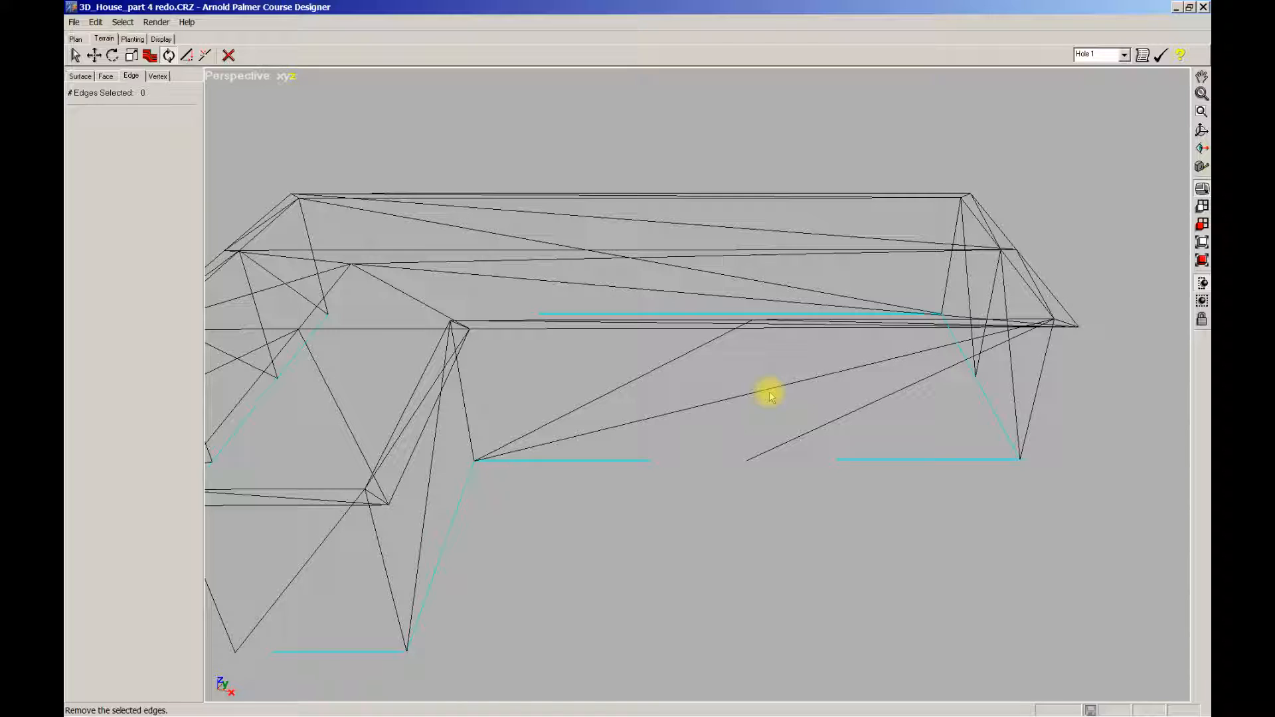
pyautogui.click(770, 397)
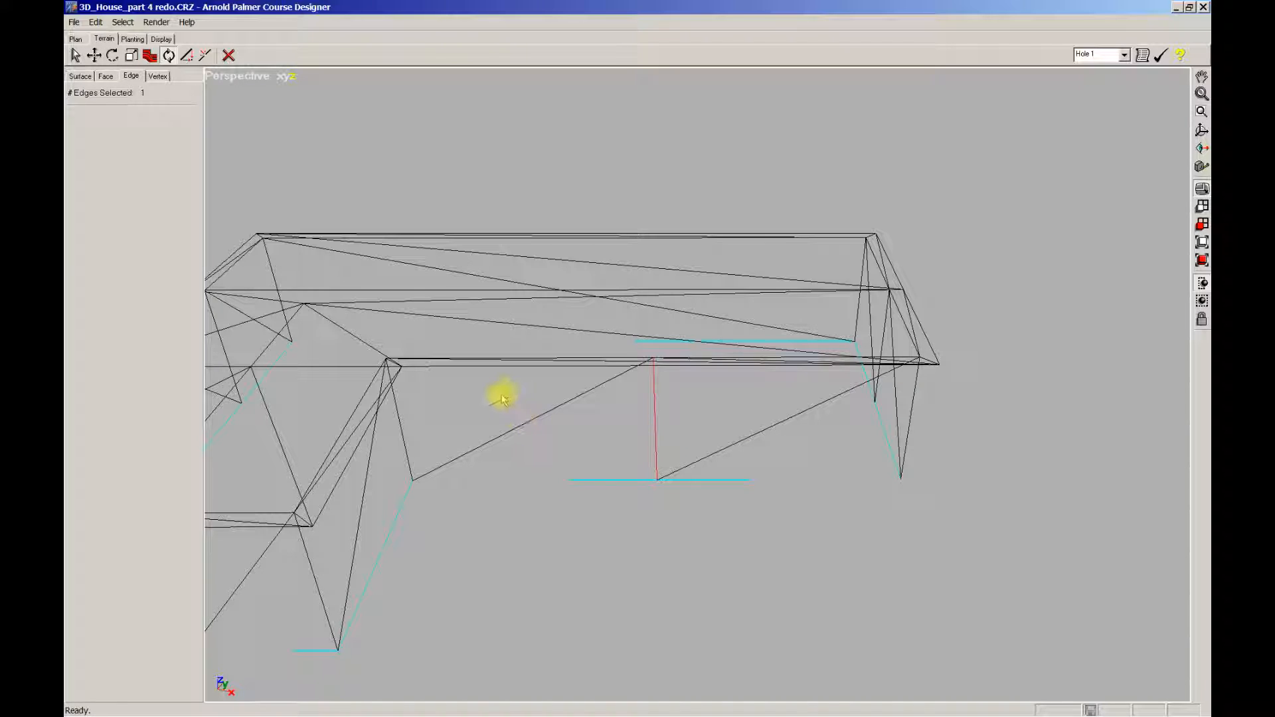
pyautogui.moveTo(563, 443); pyautogui.dragTo(536, 433, button='middle')
pyautogui.scroll(1, 653, 530)
pyautogui.moveTo(656, 534); pyautogui.dragTo(679, 491, button='middle')
pyautogui.scroll(-3, 676, 481)
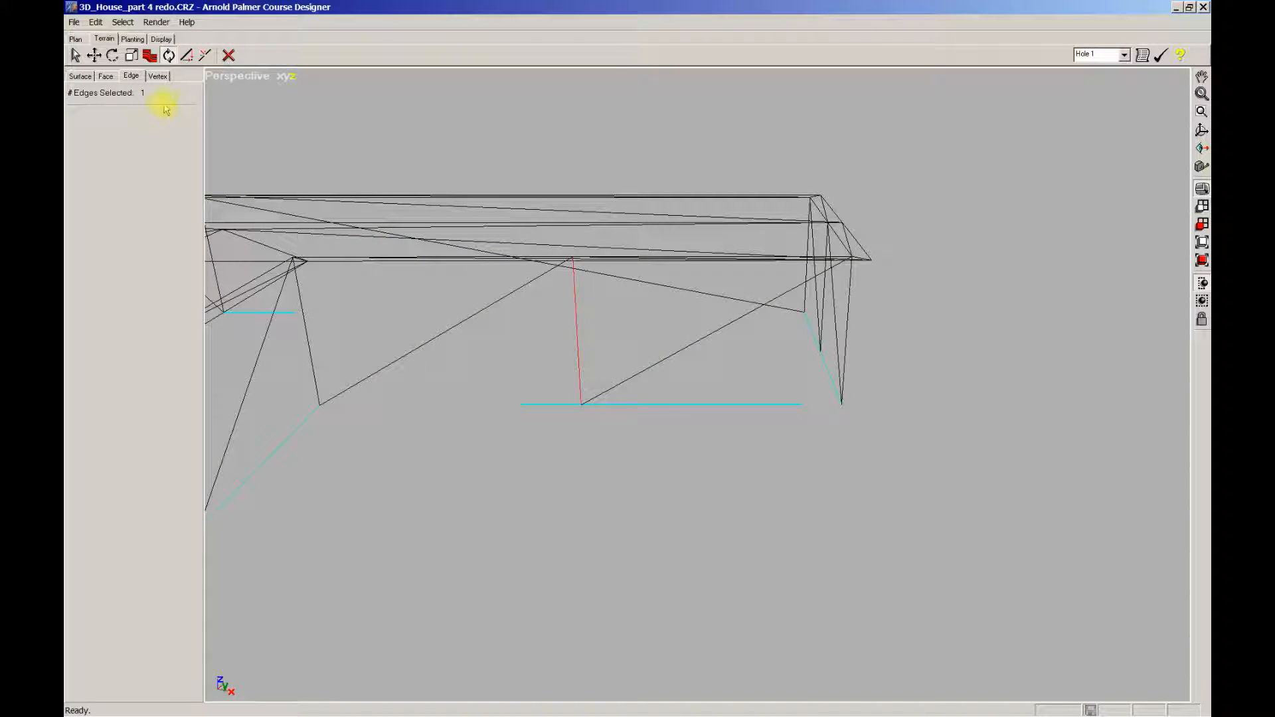
# Step: Split two more front-wall edges with Split Edge so crossing edges subdivide the wall face
pyautogui.click(205, 57)
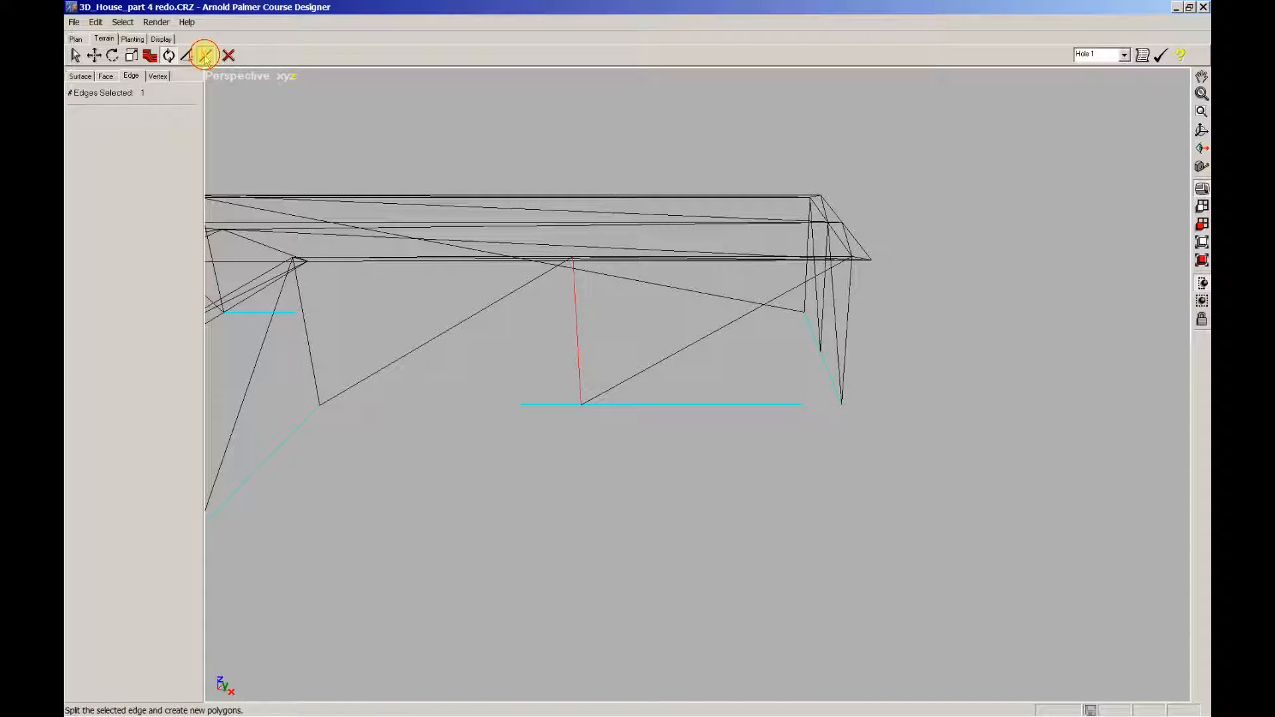
pyautogui.click(651, 365)
pyautogui.click(404, 355)
pyautogui.moveTo(540, 464); pyautogui.dragTo(577, 453, button='middle')
pyautogui.scroll(1, 577, 453)
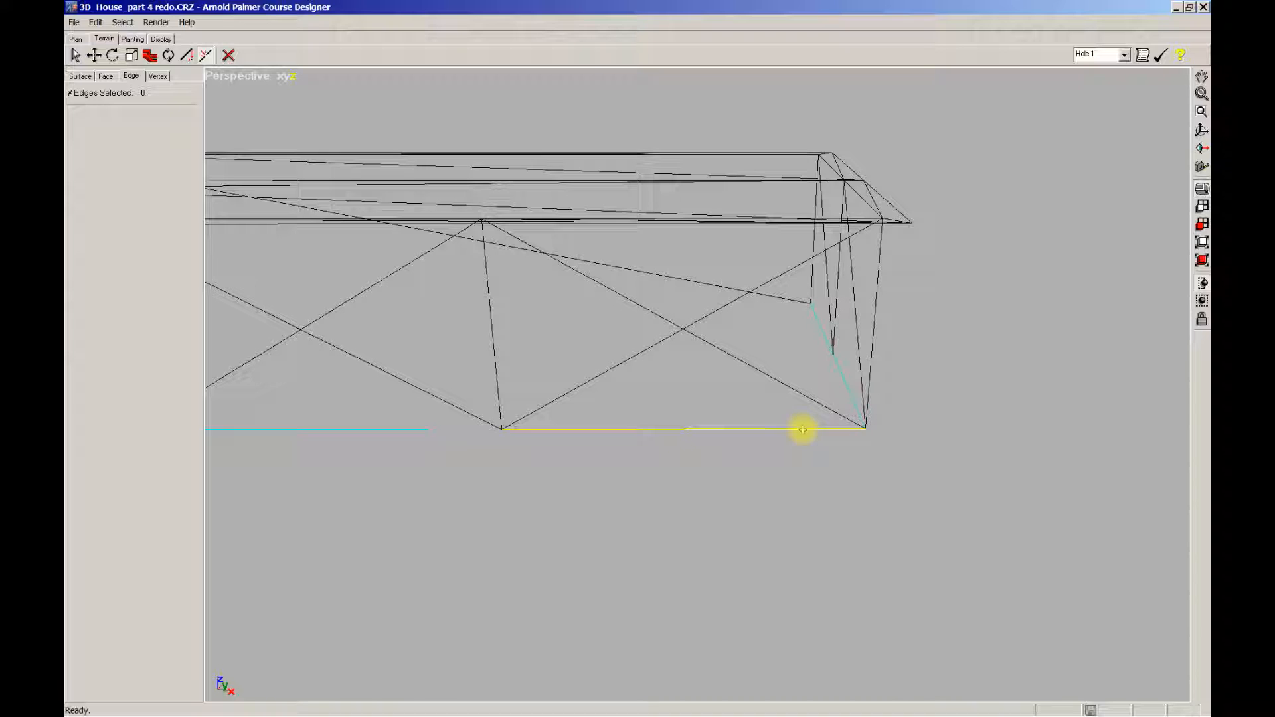
pyautogui.click(159, 76)
pyautogui.click(169, 55)
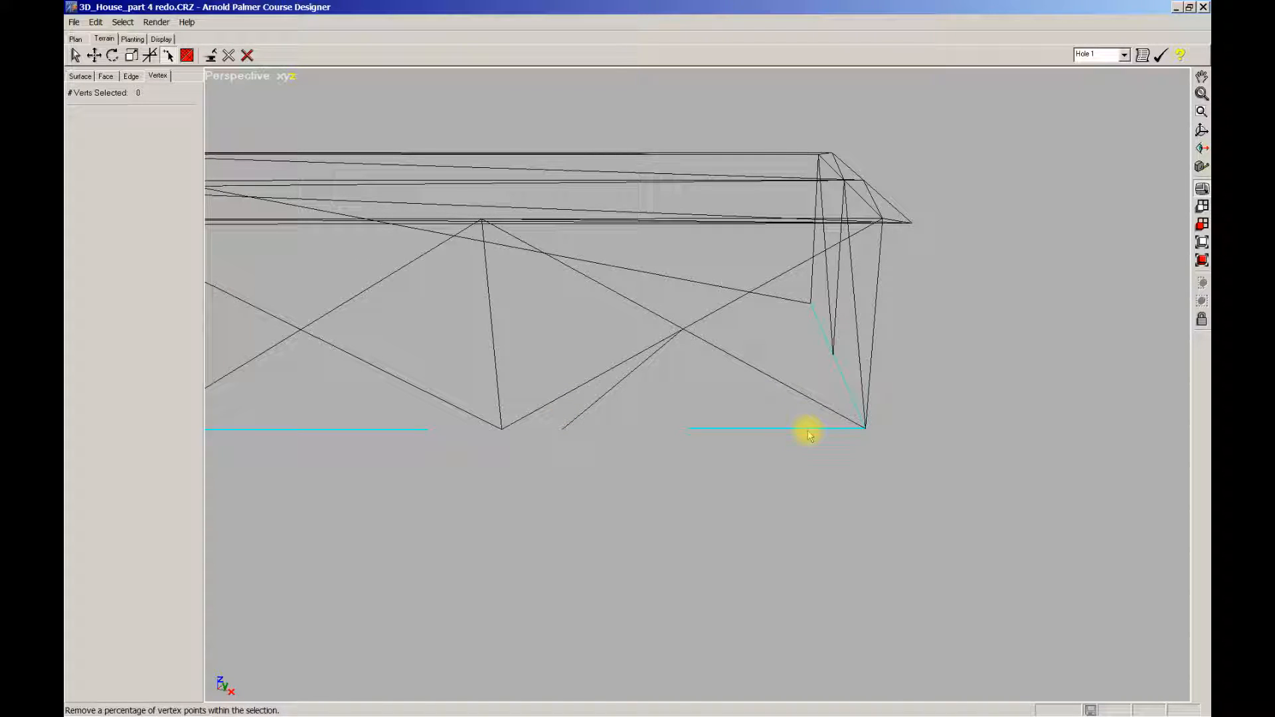
pyautogui.scroll(4, 727, 464)
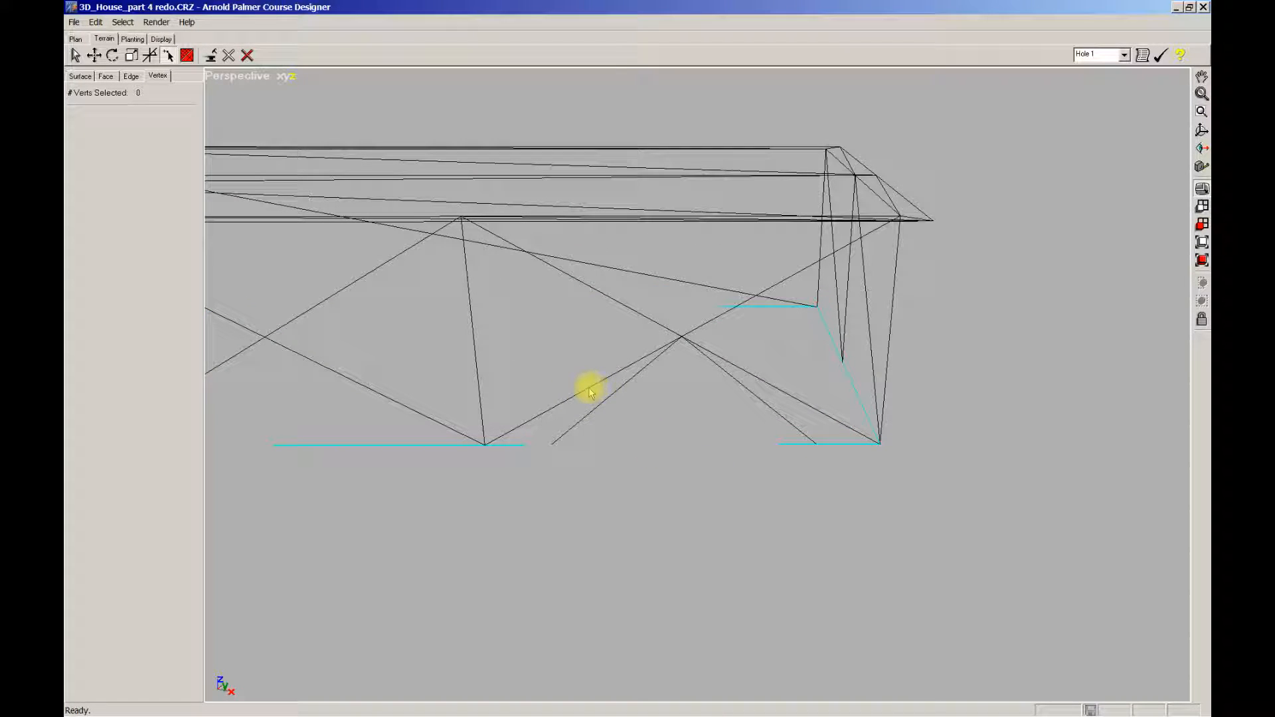
# Step: Rotate two diagonal wall edges so they connect to new corners
pyautogui.click(131, 77)
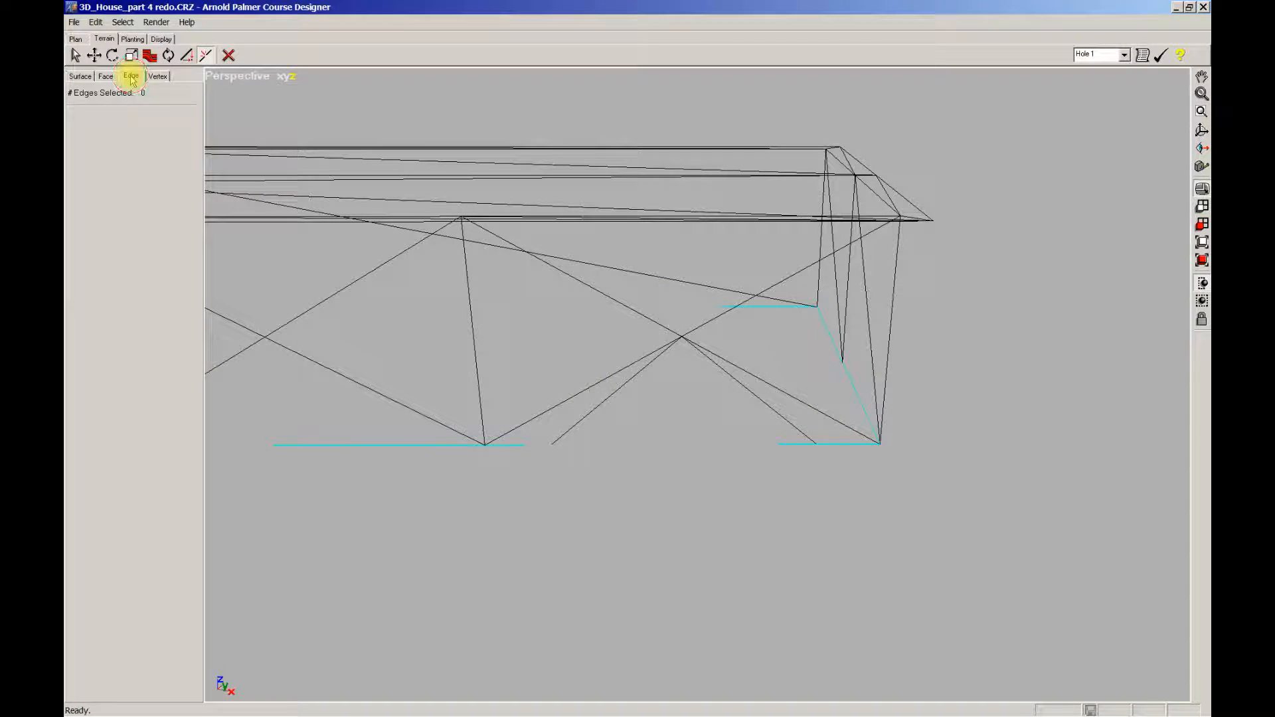
pyautogui.click(168, 55)
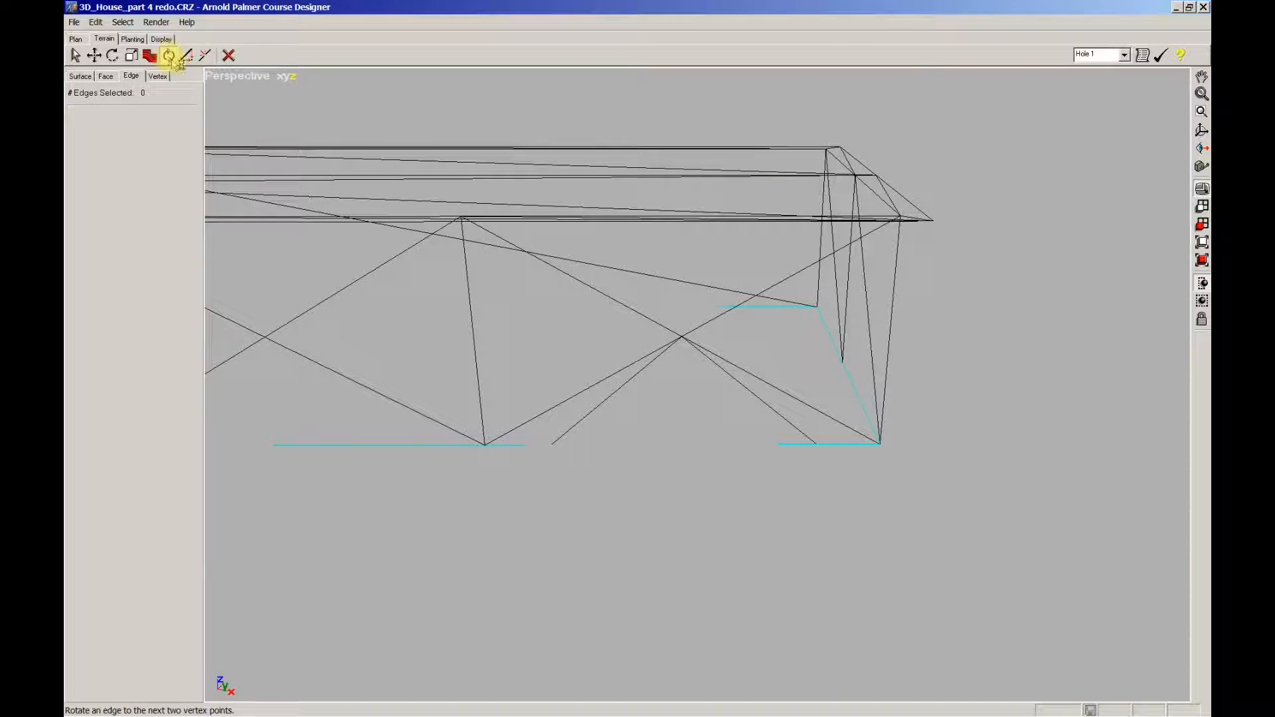
pyautogui.click(563, 401)
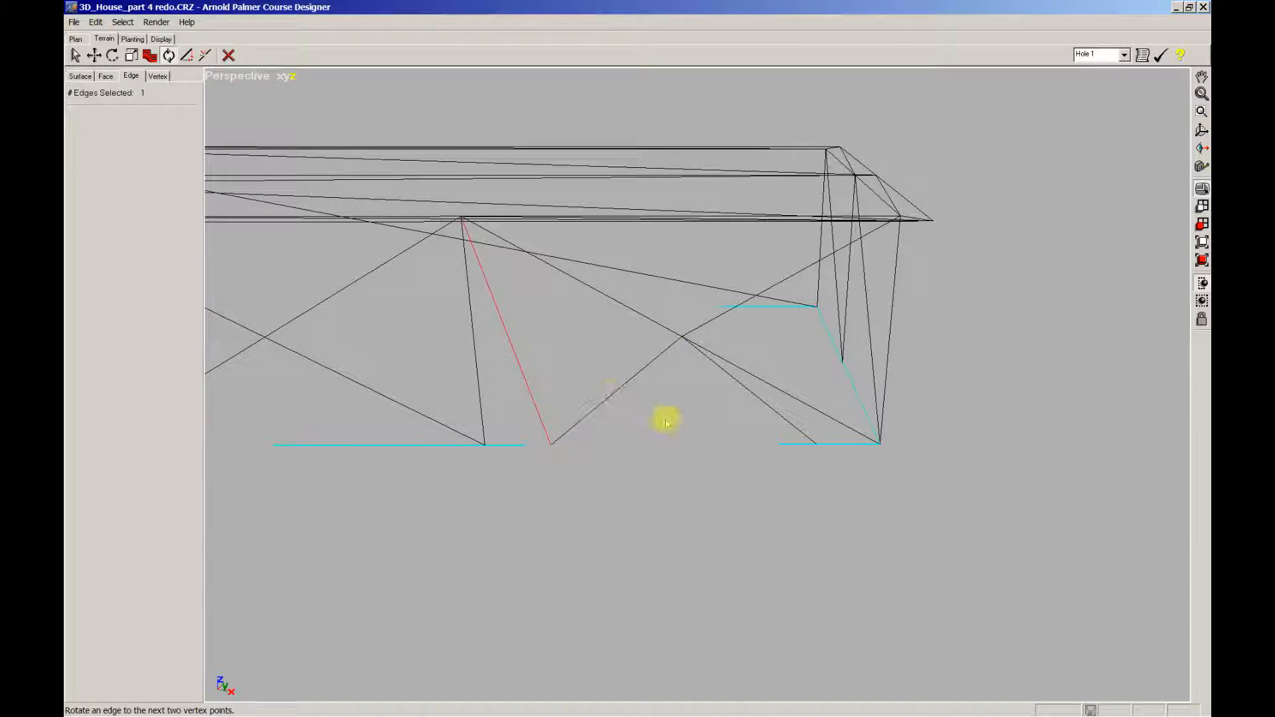
pyautogui.click(785, 394)
pyautogui.scroll(-1, 712, 418)
pyautogui.moveTo(712, 418); pyautogui.dragTo(724, 420, button='middle')
pyautogui.moveTo(607, 379); pyautogui.dragTo(610, 387, button='middle')
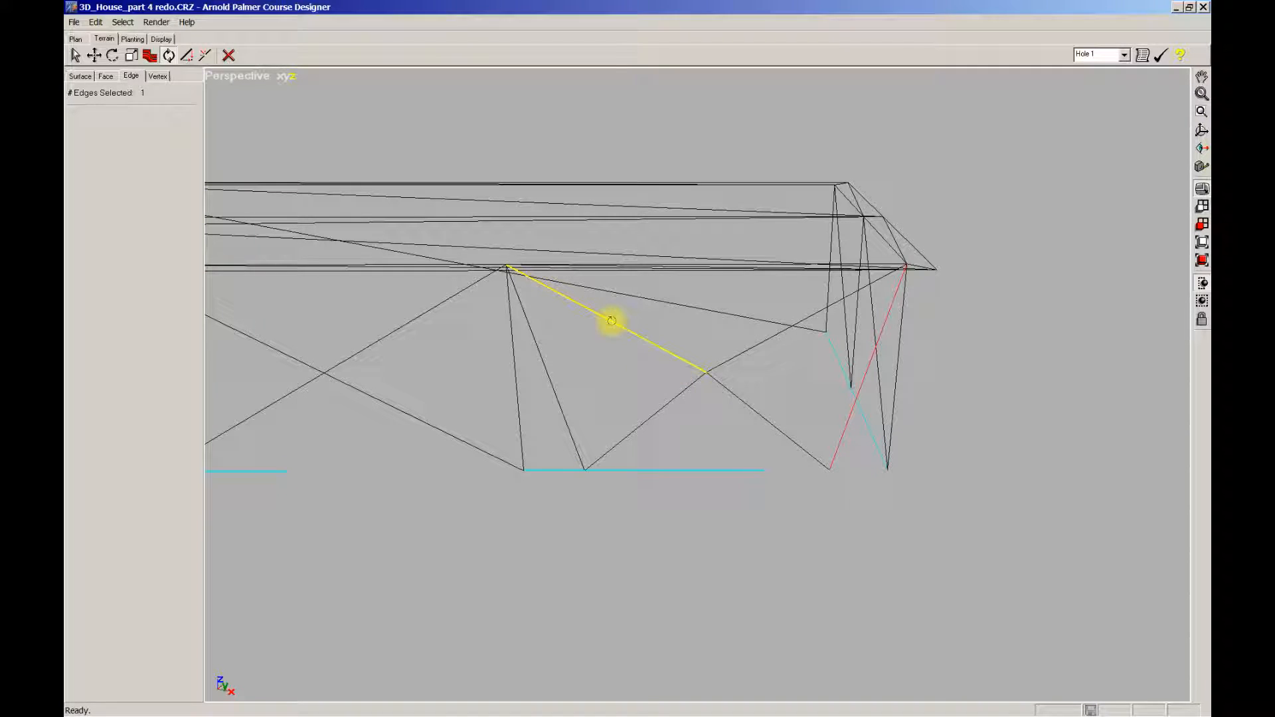
# Step: Insert two vertices at the same height on wall edges to form the opening's top
pyautogui.click(158, 76)
pyautogui.click(170, 56)
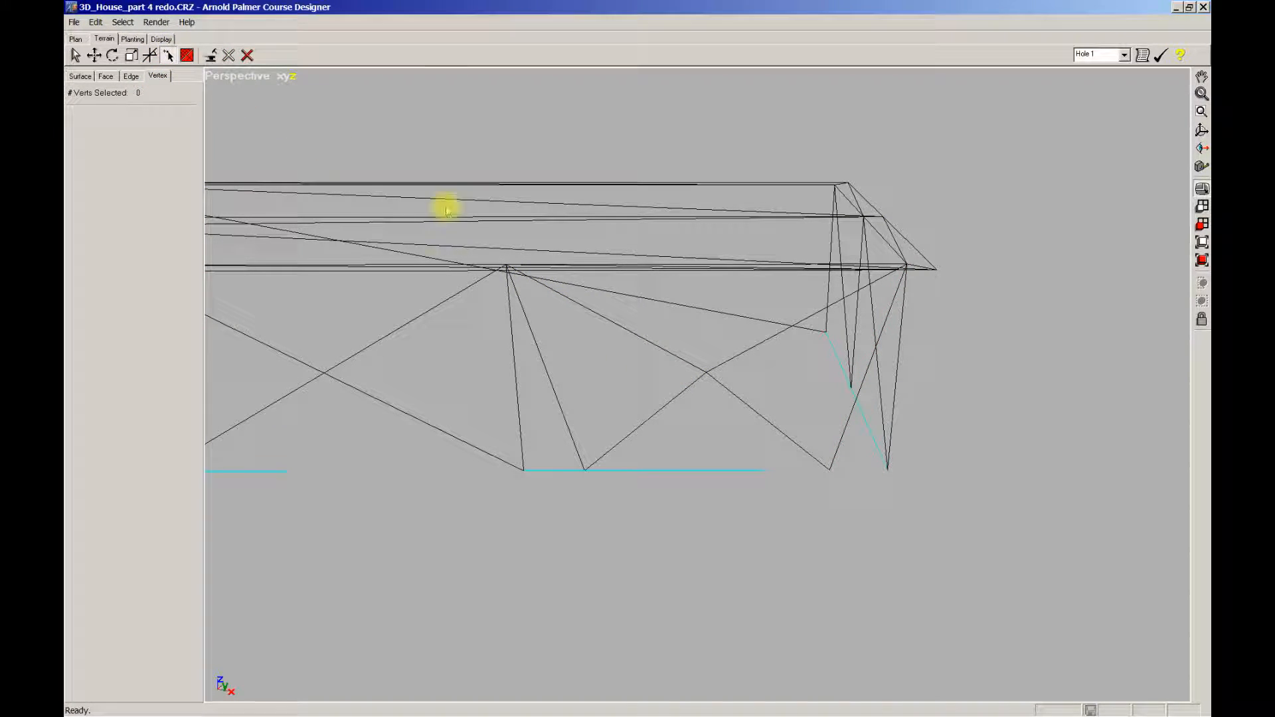
pyautogui.click(582, 307)
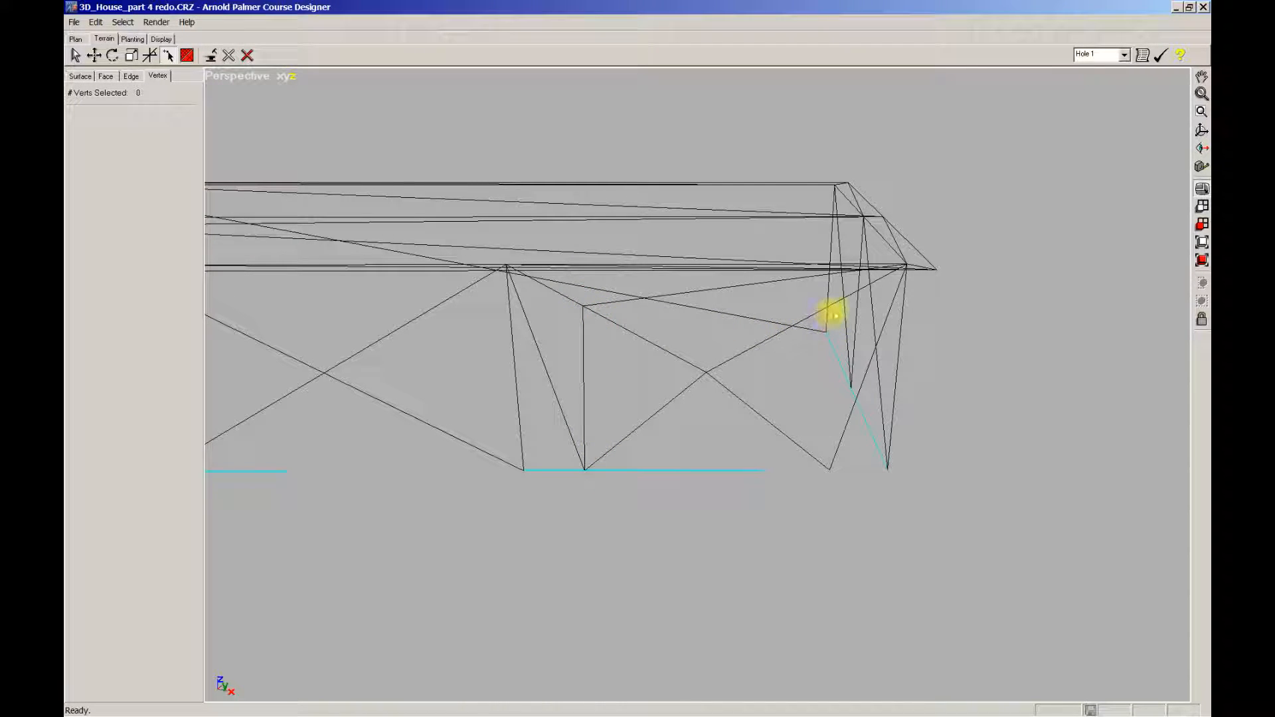
pyautogui.click(833, 307)
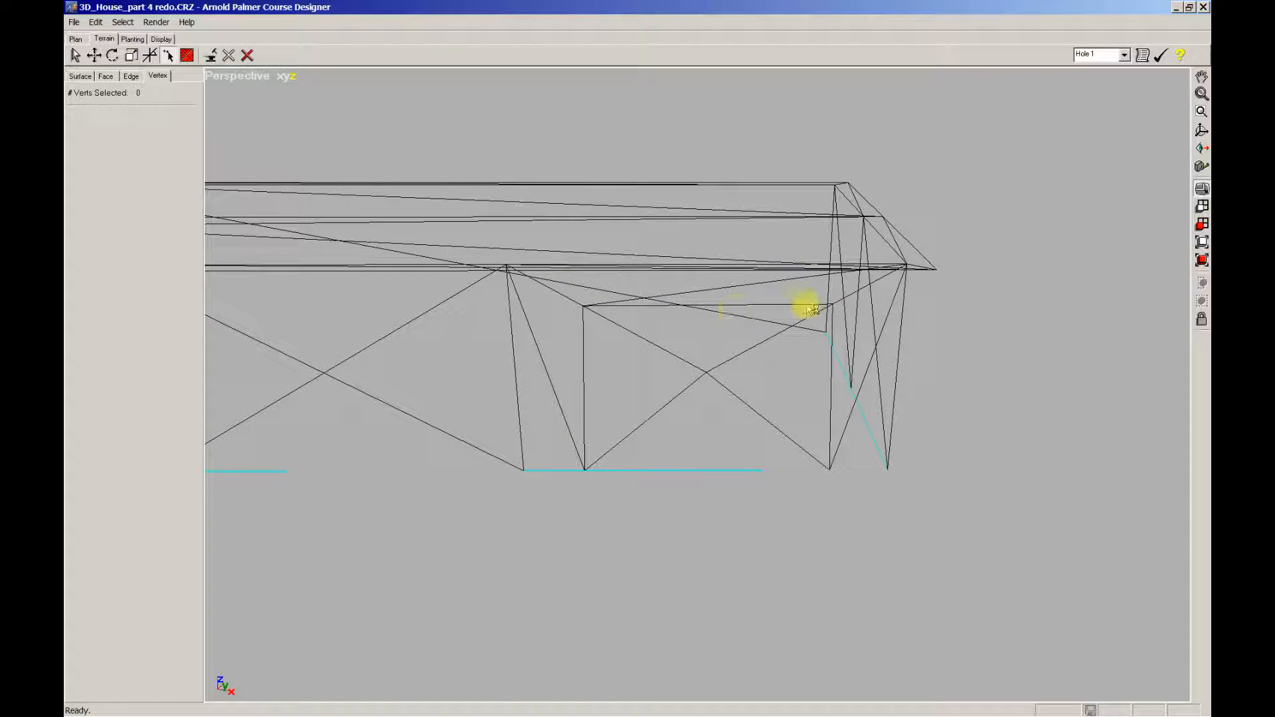
pyautogui.moveTo(830, 469); pyautogui.dragTo(680, 438, button='middle')
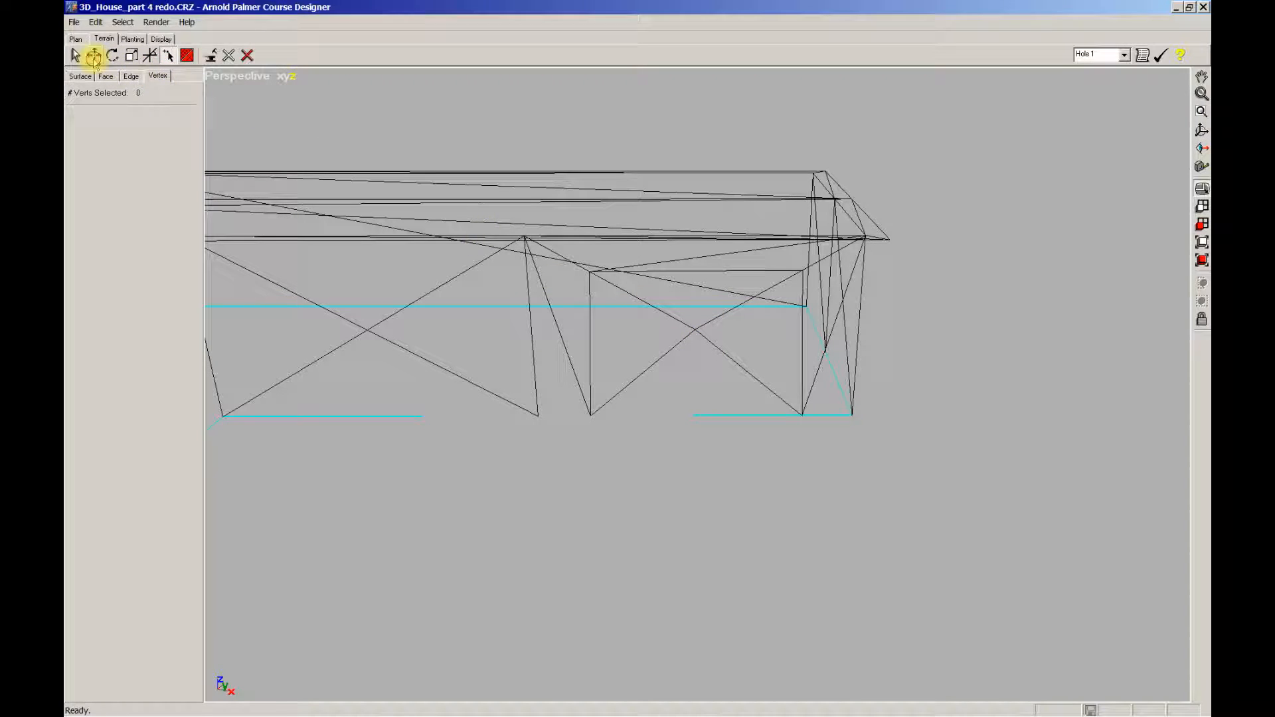
# Step: Delete the stray vertex in the middle of the right wall section nondestructively
pyautogui.click(94, 57)
pyautogui.click(696, 330)
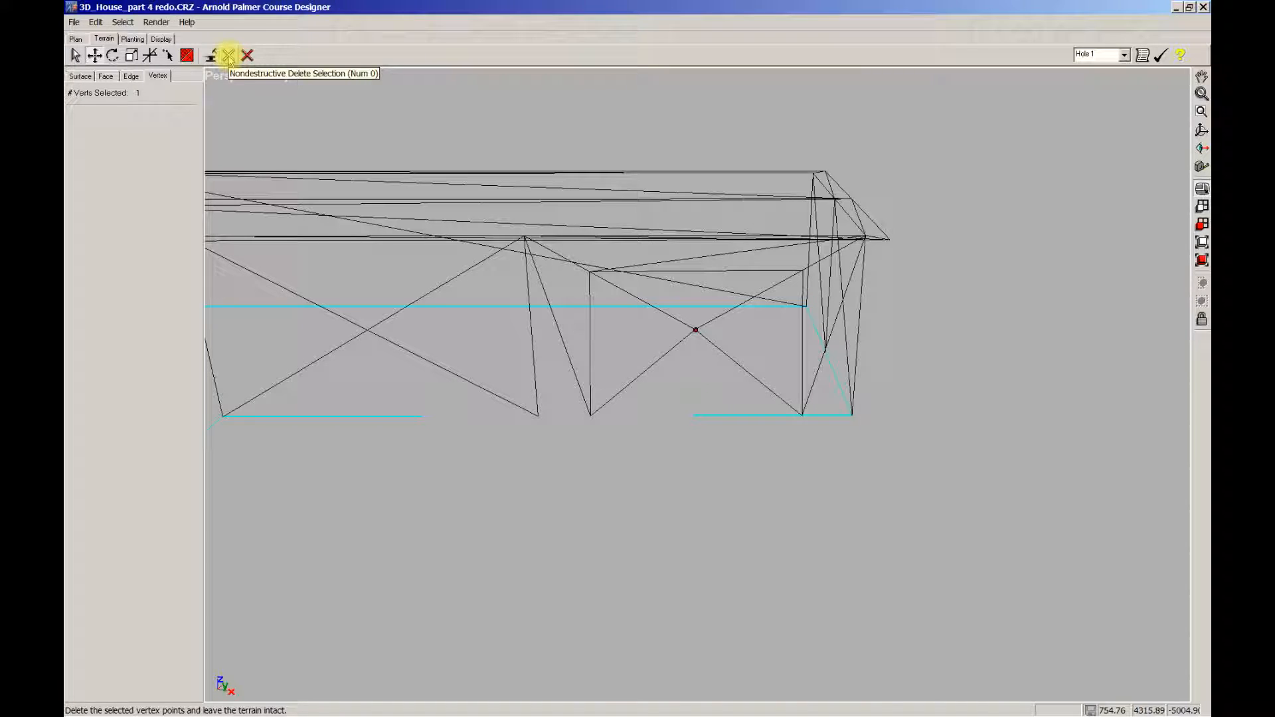
pyautogui.click(229, 57)
pyautogui.scroll(-1, 504, 462)
# Step: Marquee-select the four corner points of the wall section
pyautogui.moveTo(567, 513); pyautogui.dragTo(603, 509, button='middle')
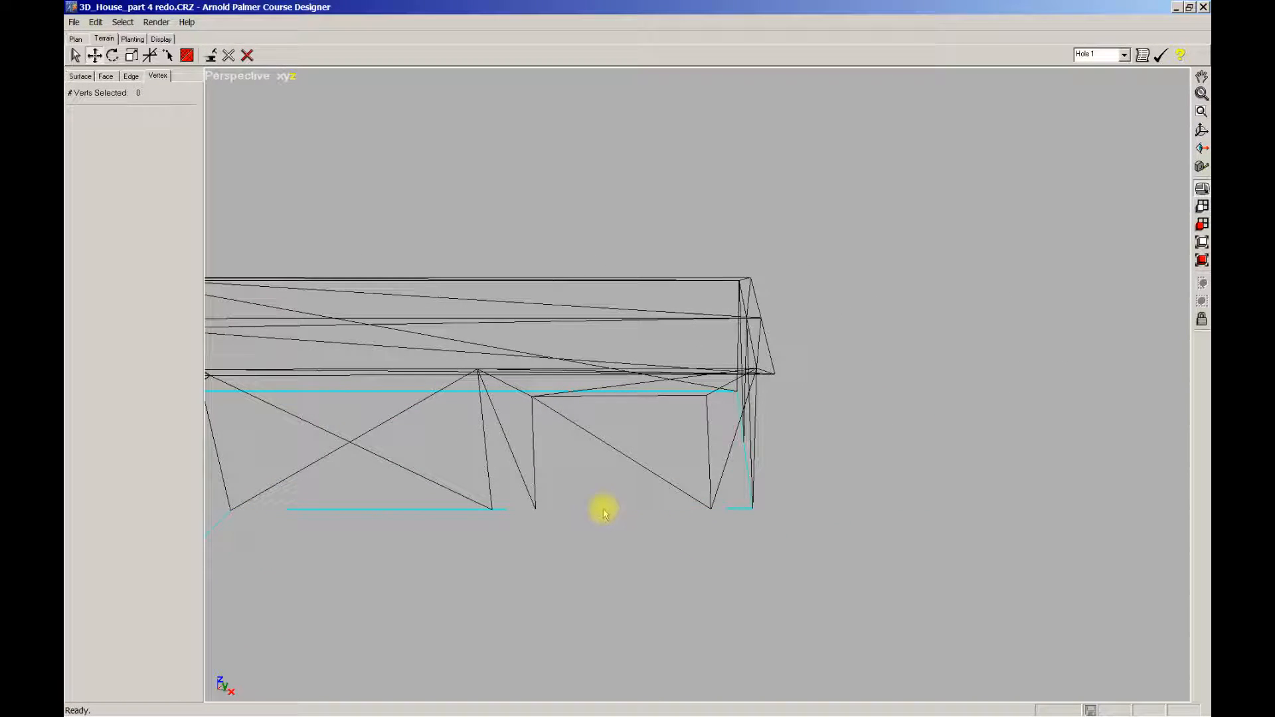
pyautogui.moveTo(534, 399); pyautogui.dragTo(542, 411, button='middle')
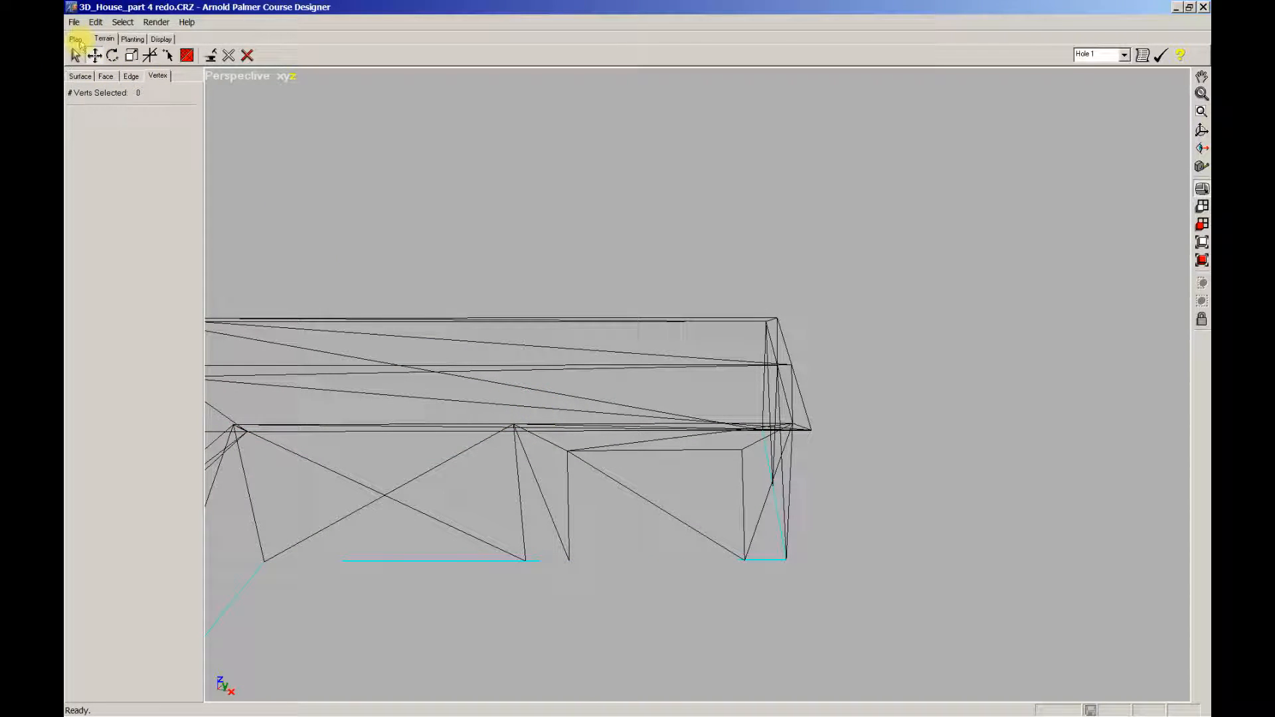
pyautogui.moveTo(551, 438); pyautogui.dragTo(754, 617)
# Step: Show the Top/Perspective split and zoom both views to the selected corner points
pyautogui.press('w')
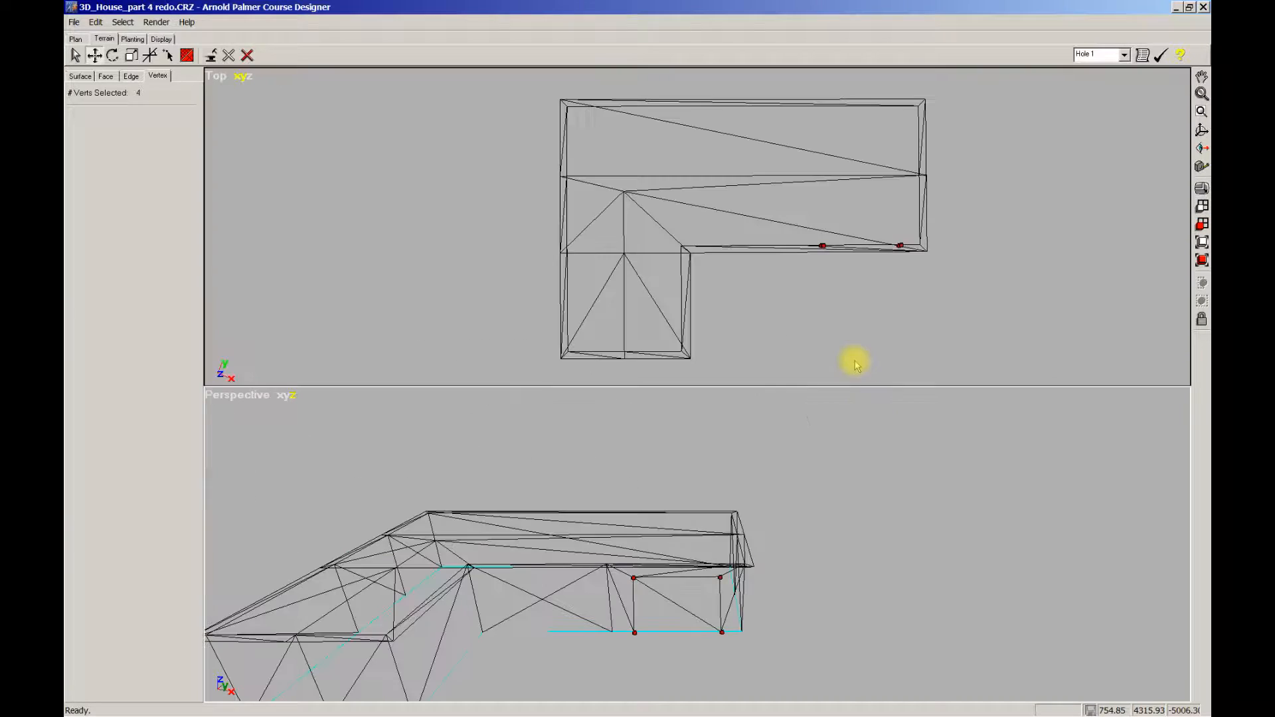
pyautogui.moveTo(862, 320); pyautogui.dragTo(717, 325, button='middle')
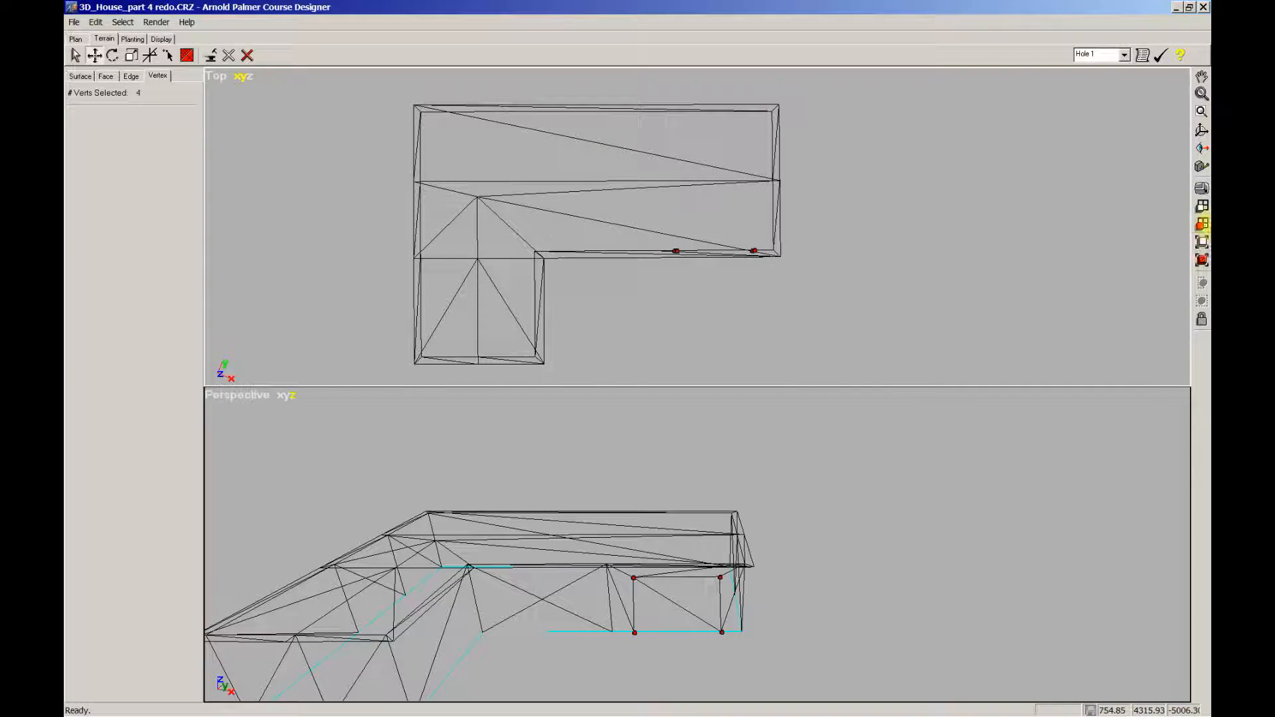
pyautogui.click(1201, 224)
pyautogui.scroll(3, 770, 349)
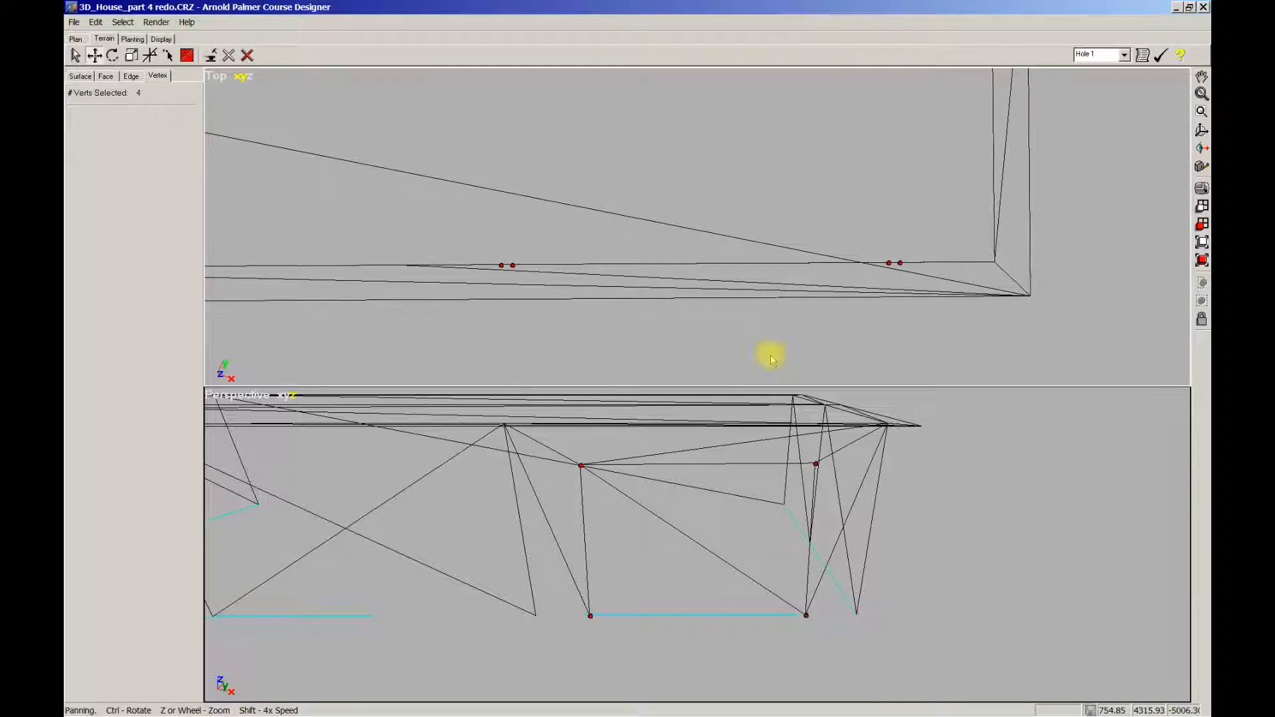
pyautogui.moveTo(749, 348); pyautogui.dragTo(705, 292, button='middle')
pyautogui.scroll(4, 719, 291)
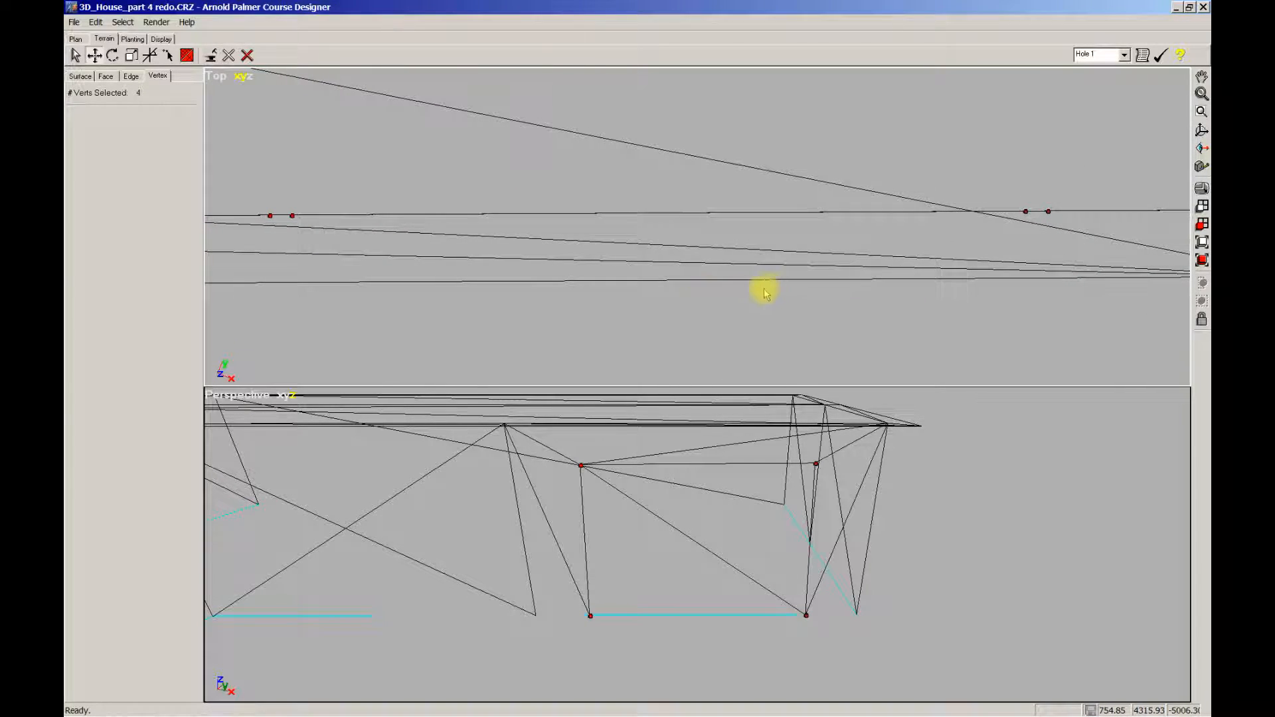
pyautogui.scroll(-1, 767, 289)
pyautogui.moveTo(837, 289); pyautogui.dragTo(855, 296, button='middle')
# Step: Align the opening's upper left corner directly above its lower partner in the Top view
pyautogui.click(1025, 242)
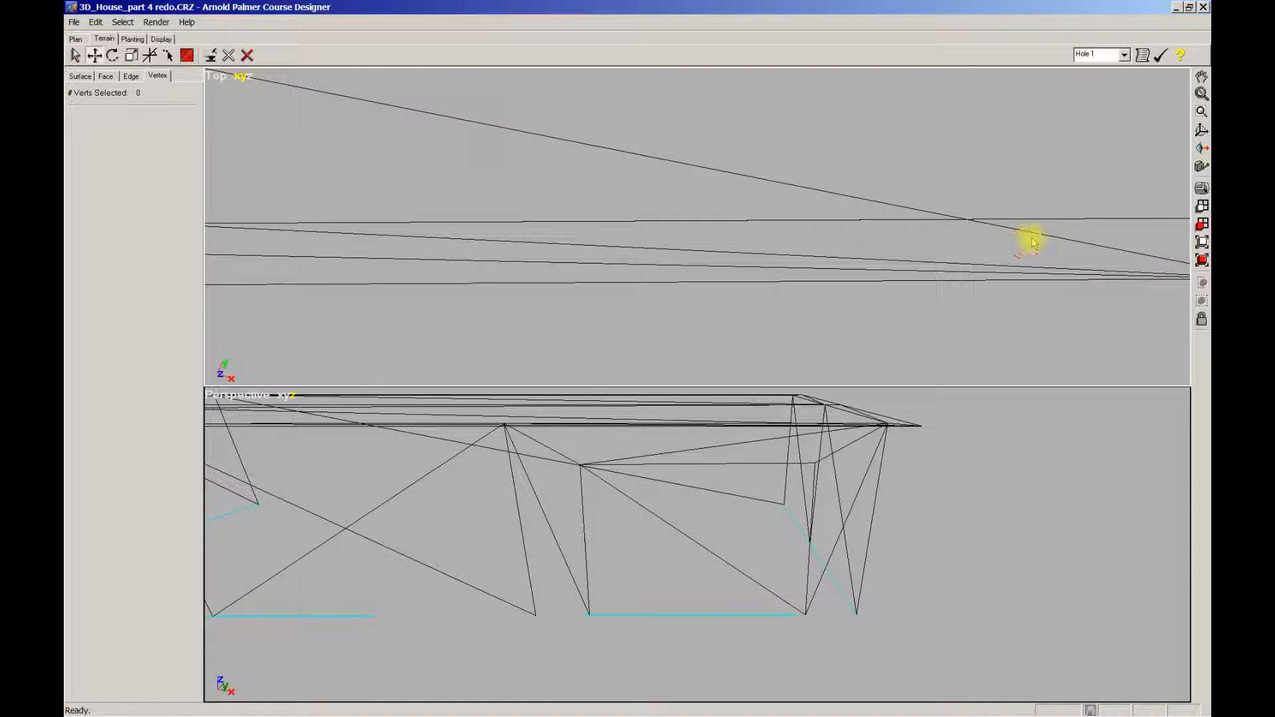
pyautogui.moveTo(1028, 211)
pyautogui.mouseDown()
pyautogui.moveTo(1039, 227)
pyautogui.moveTo(1016, 219)
pyautogui.mouseUp()
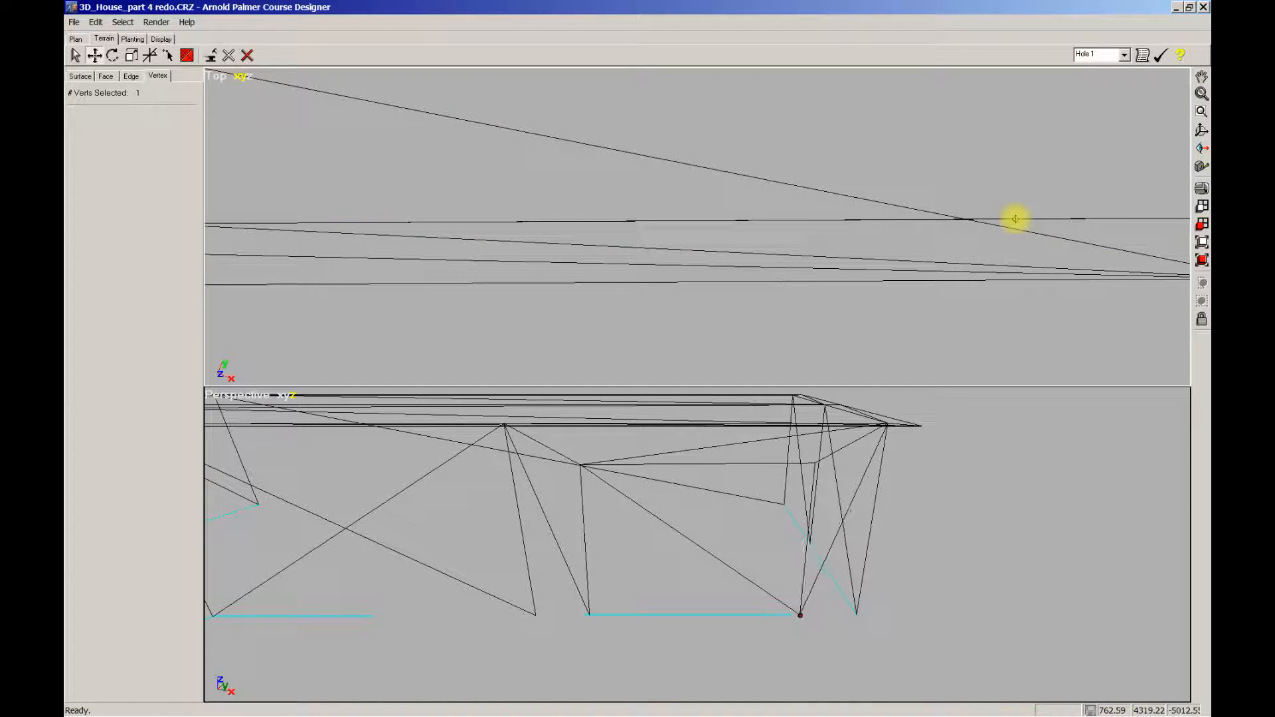
pyautogui.click(527, 259)
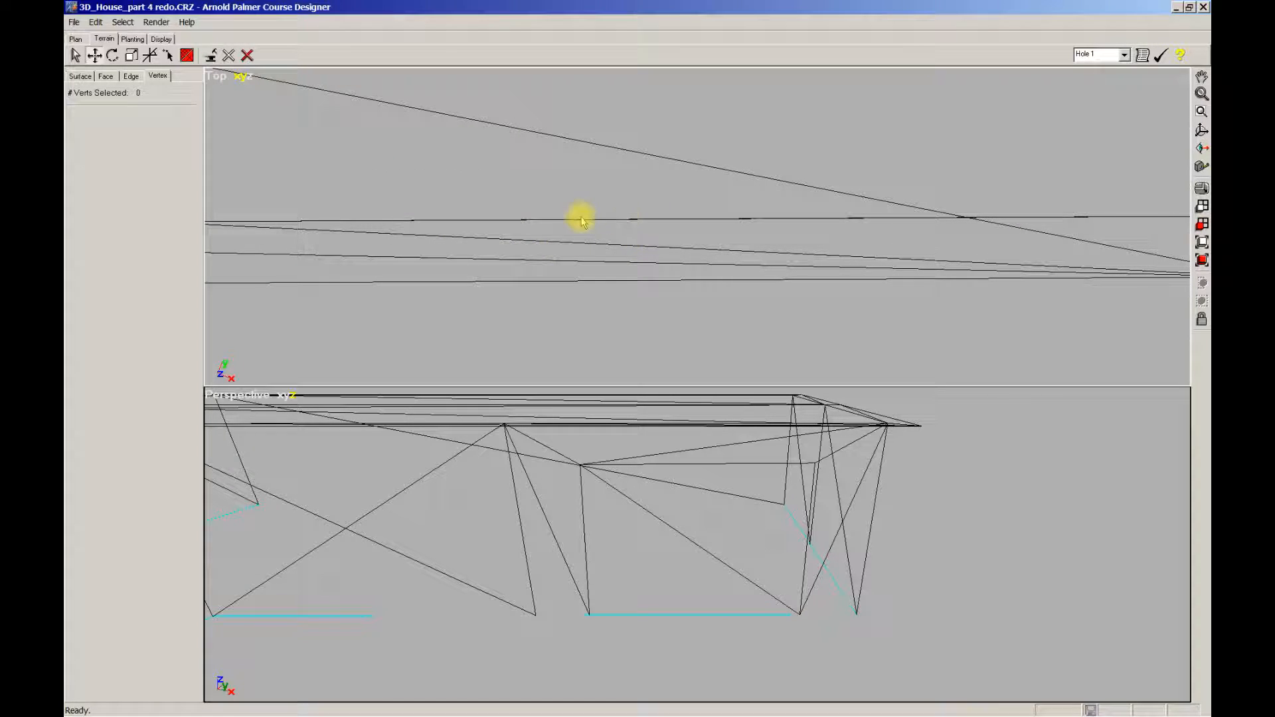
pyautogui.moveTo(374, 178); pyautogui.dragTo(636, 245)
pyautogui.moveTo(308, 190); pyautogui.dragTo(697, 257)
pyautogui.moveTo(409, 246); pyautogui.dragTo(655, 261, button='middle')
pyautogui.scroll(3, 592, 248)
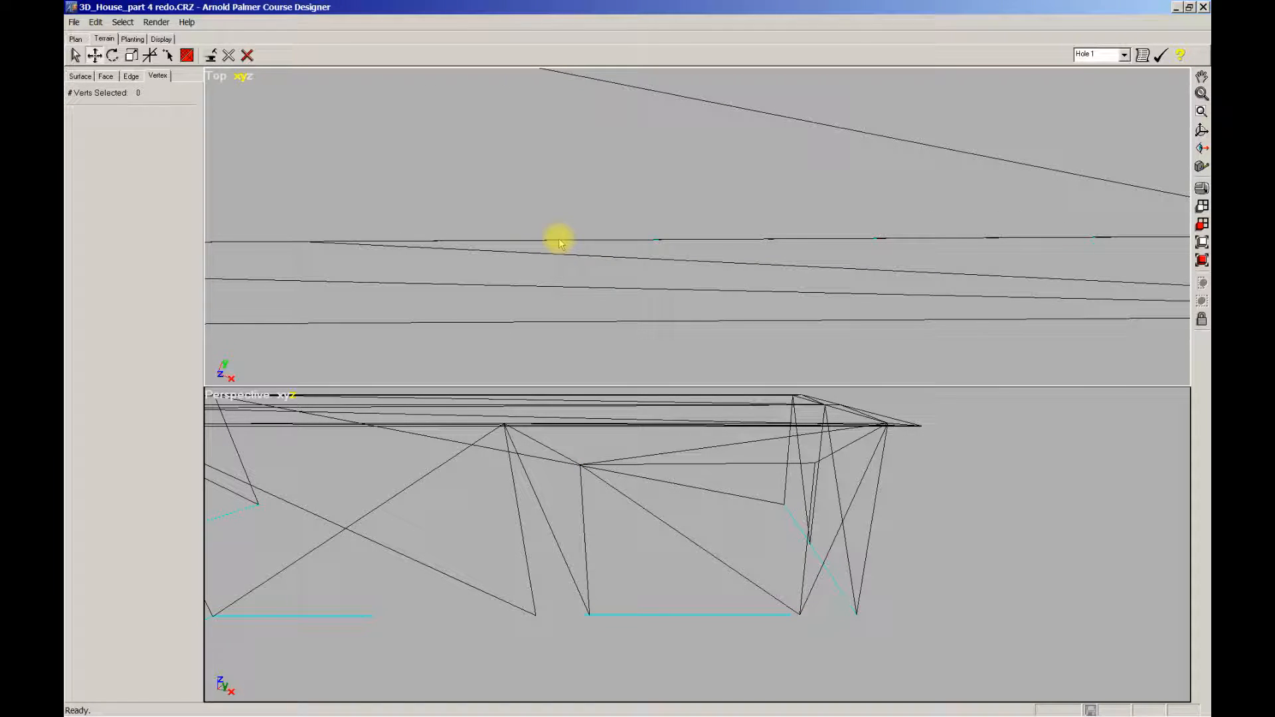
pyautogui.click(529, 242)
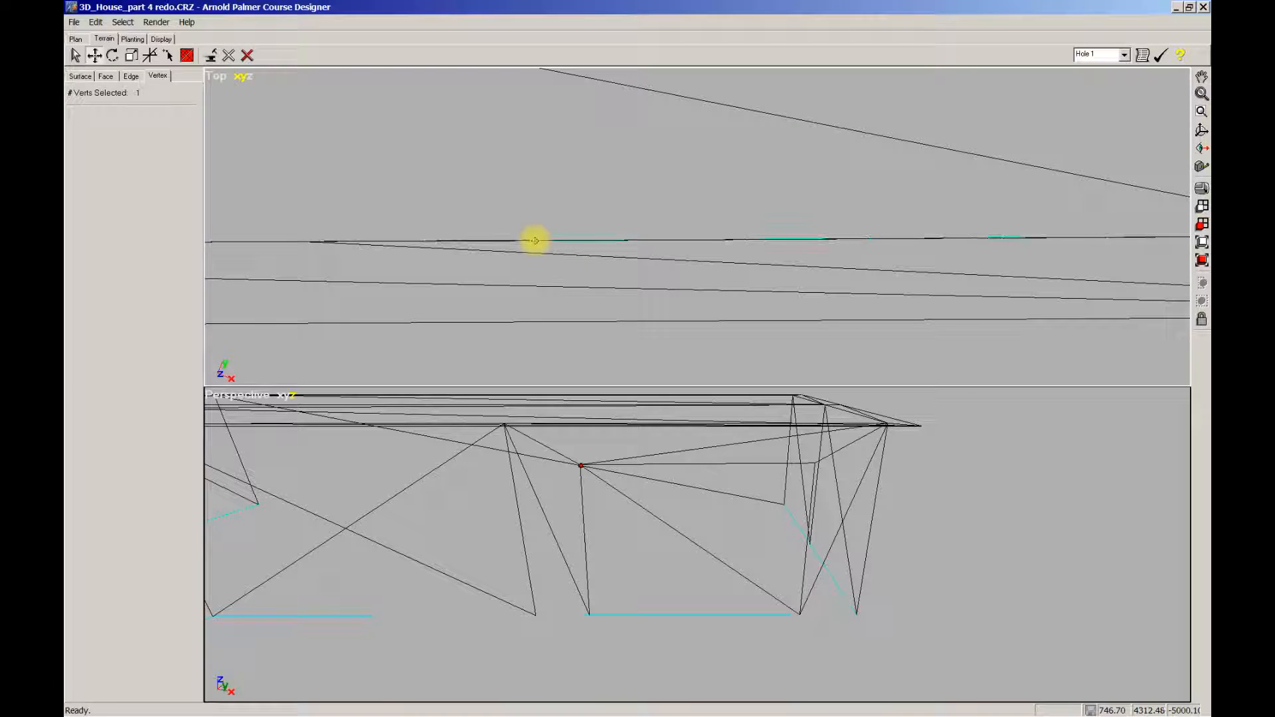
pyautogui.moveTo(533, 240); pyautogui.dragTo(870, 245)
# Step: Move the selected opening corner points along the front wall in the Top view
pyautogui.moveTo(822, 257); pyautogui.dragTo(895, 257, button='middle')
pyautogui.scroll(2, 893, 257)
pyautogui.moveTo(762, 254)
pyautogui.mouseDown(button='middle')
pyautogui.moveTo(705, 275)
pyautogui.moveTo(739, 248)
pyautogui.mouseUp(button='middle')
pyautogui.scroll(7, 670, 278)
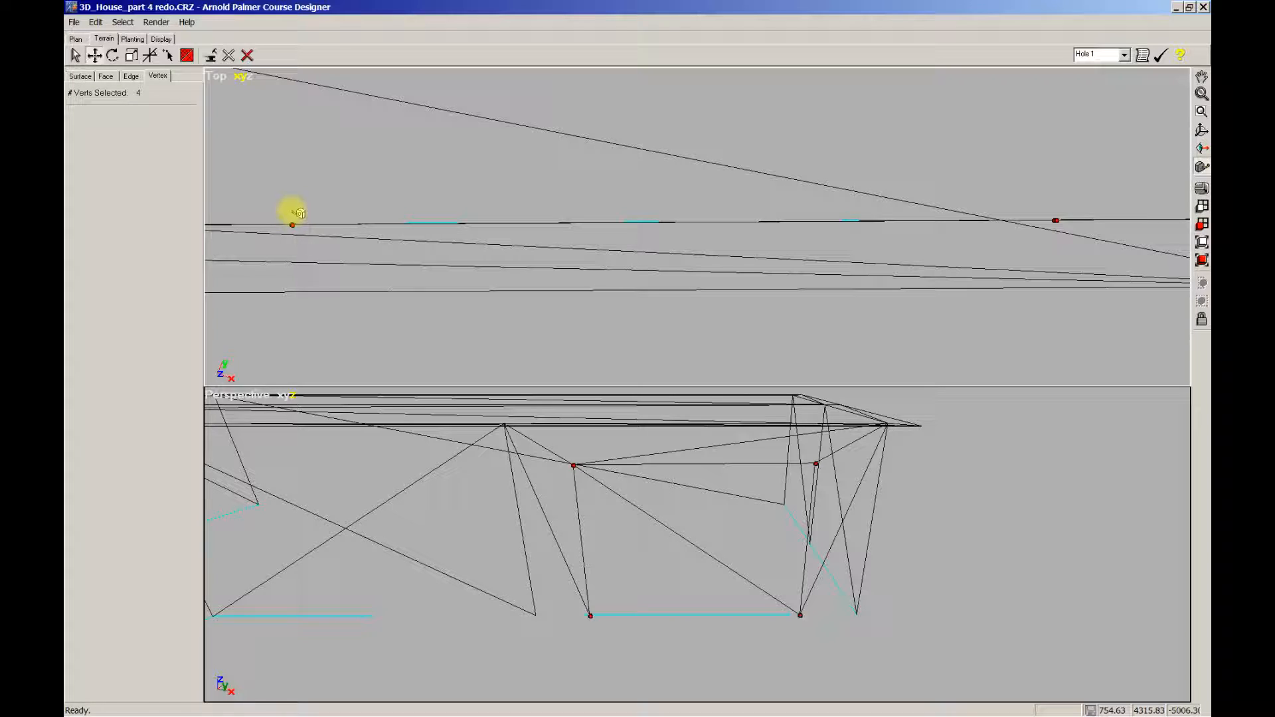
pyautogui.moveTo(297, 212); pyautogui.dragTo(1054, 206)
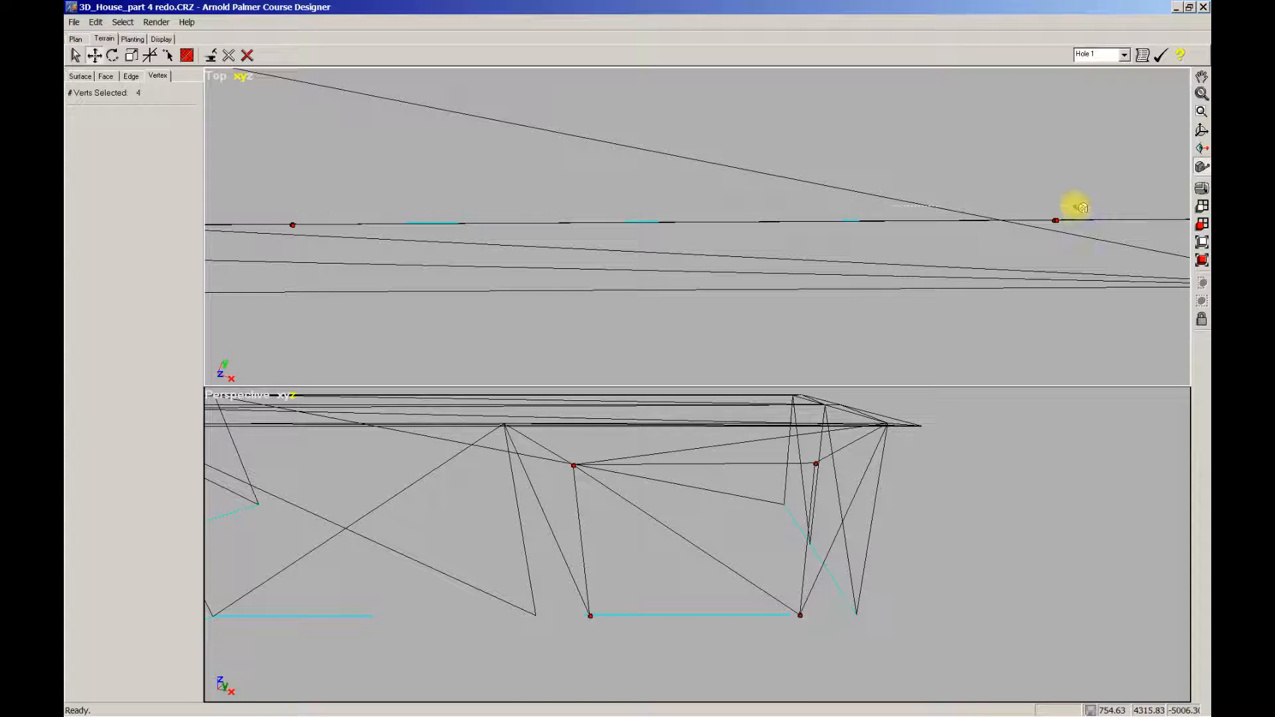
pyautogui.scroll(-1, 1069, 213)
pyautogui.scroll(-3, 943, 286)
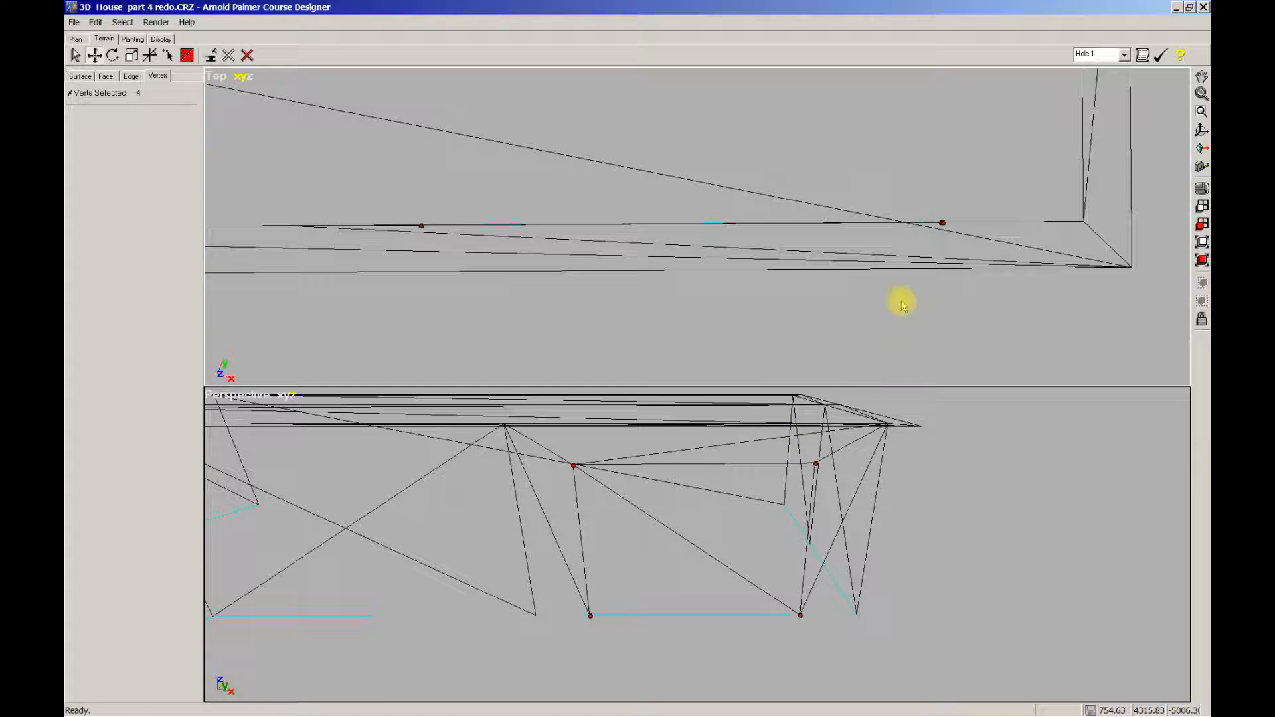
# Step: Shift the right corner pair right and the left corner pair left to set the opening's width
pyautogui.moveTo(925, 200); pyautogui.dragTo(950, 235)
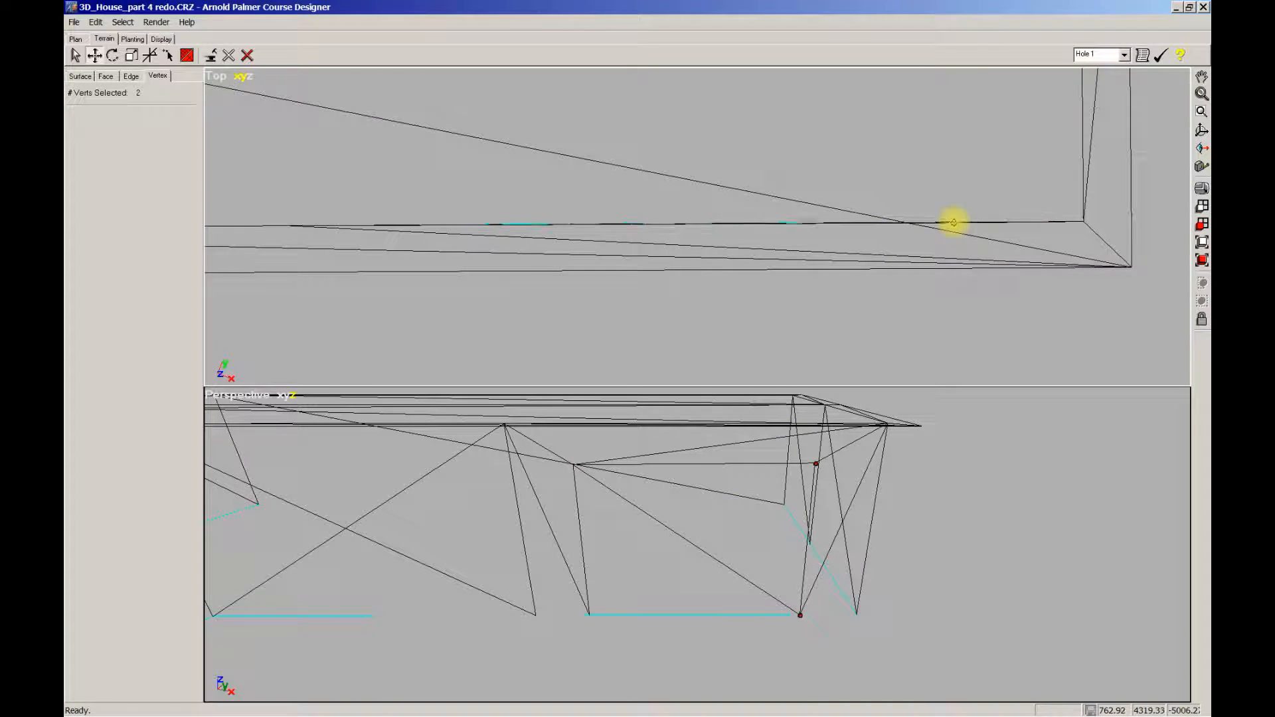
pyautogui.moveTo(953, 221); pyautogui.dragTo(953, 222)
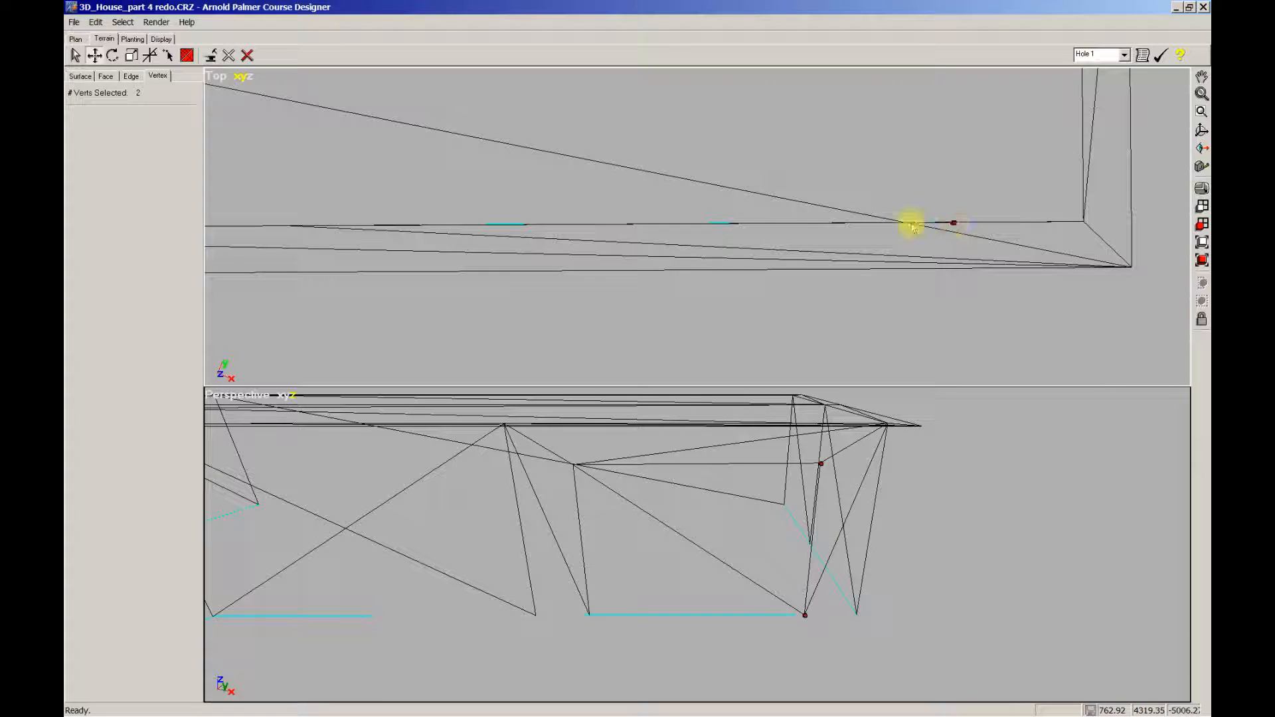
pyautogui.moveTo(308, 191); pyautogui.dragTo(590, 233)
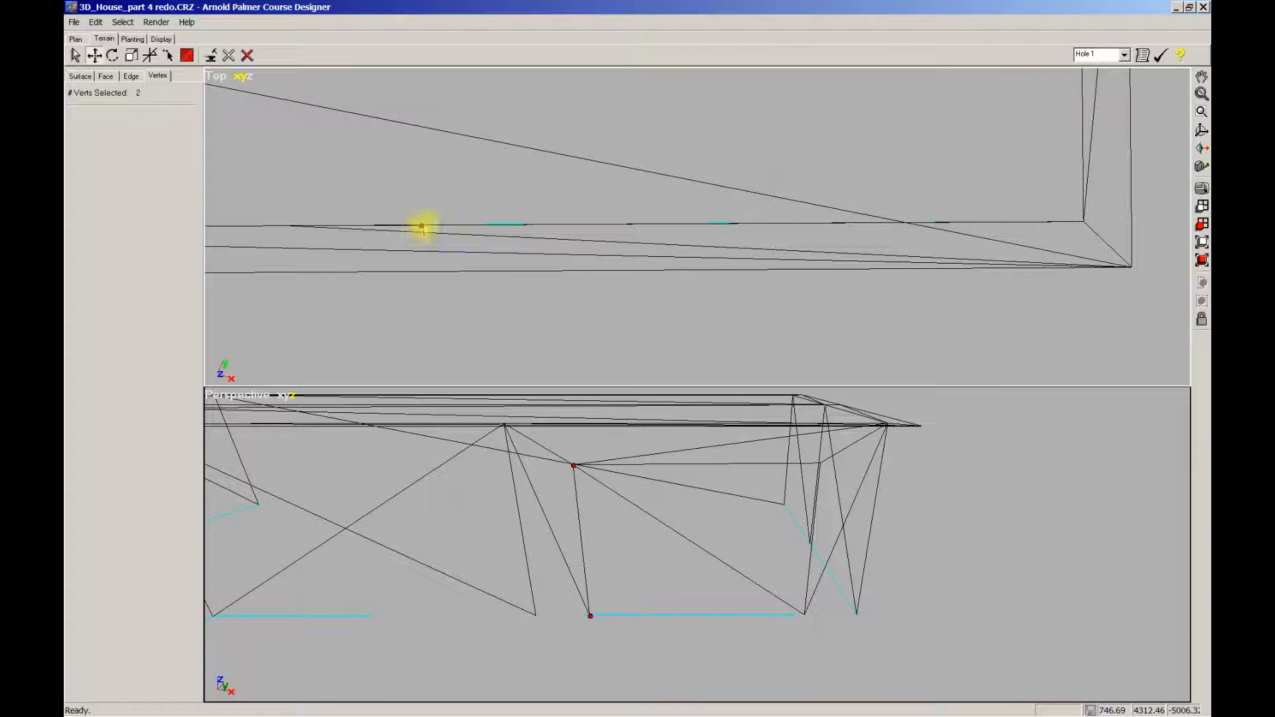
pyautogui.moveTo(420, 225); pyautogui.dragTo(405, 222)
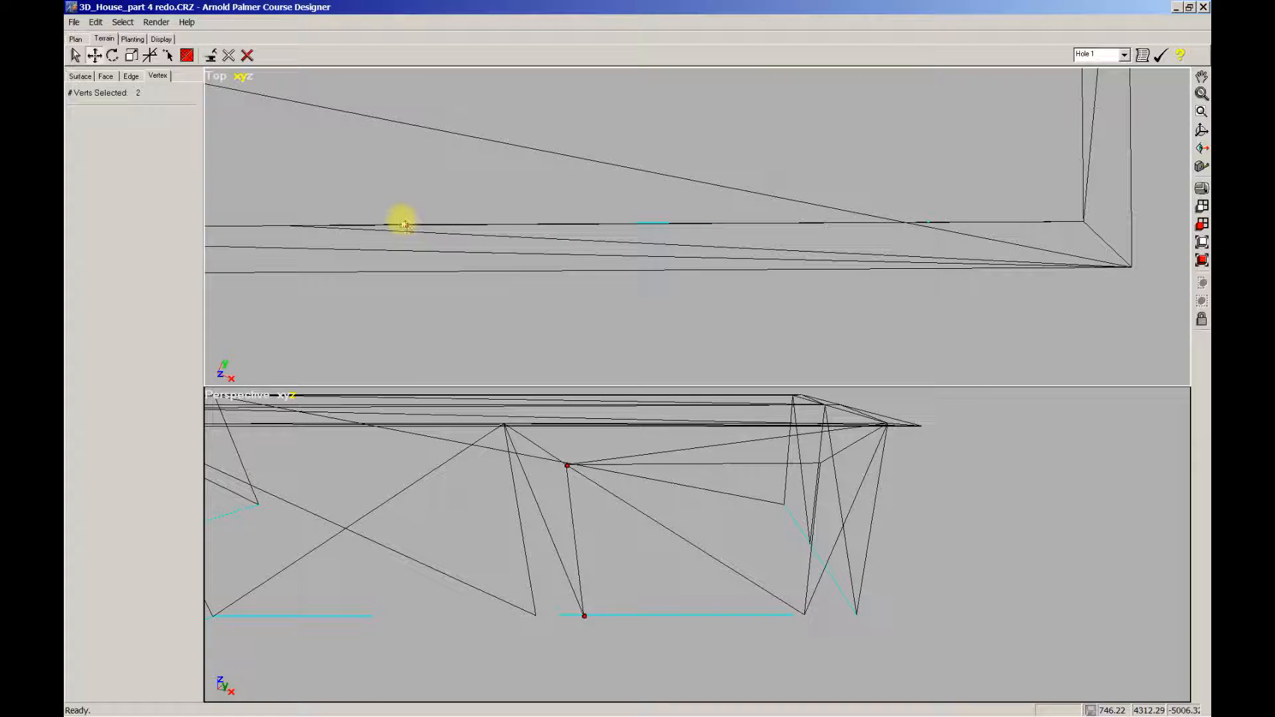
pyautogui.moveTo(358, 184); pyautogui.dragTo(1006, 233)
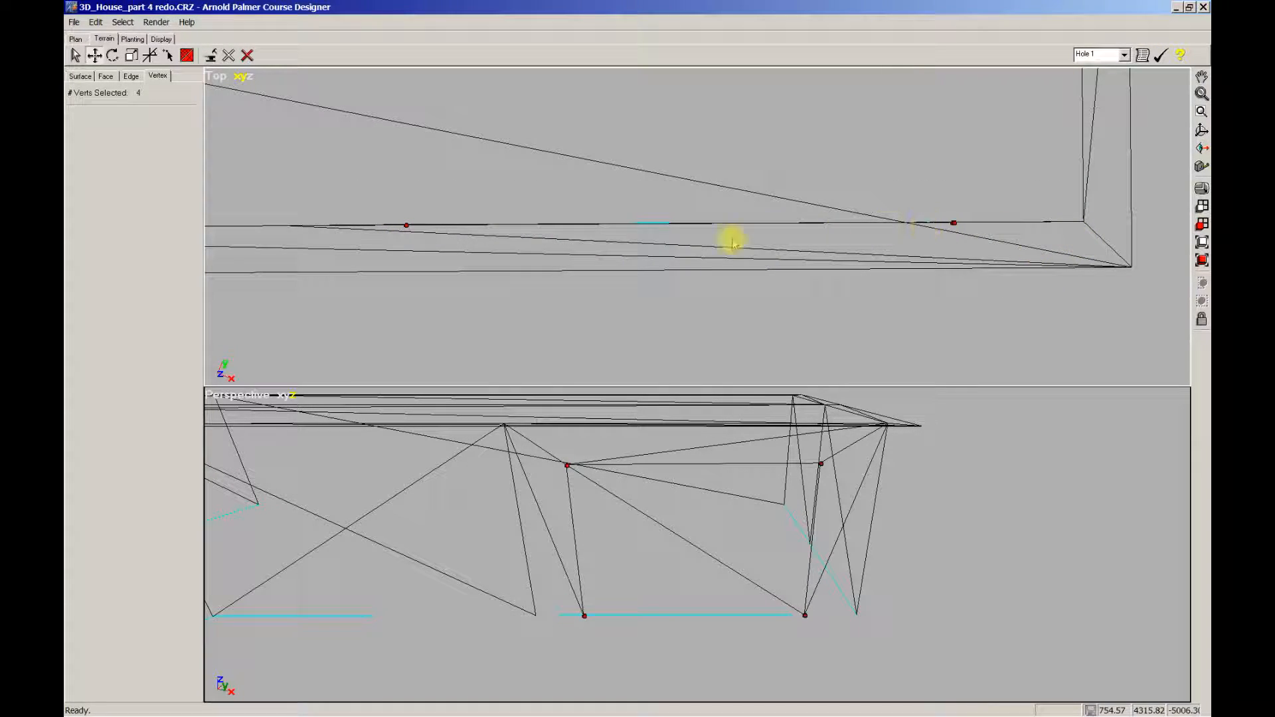
# Step: Move all four opening corners together to their new spot and zoom the Perspective view onto them
pyautogui.moveTo(410, 223); pyautogui.dragTo(950, 217)
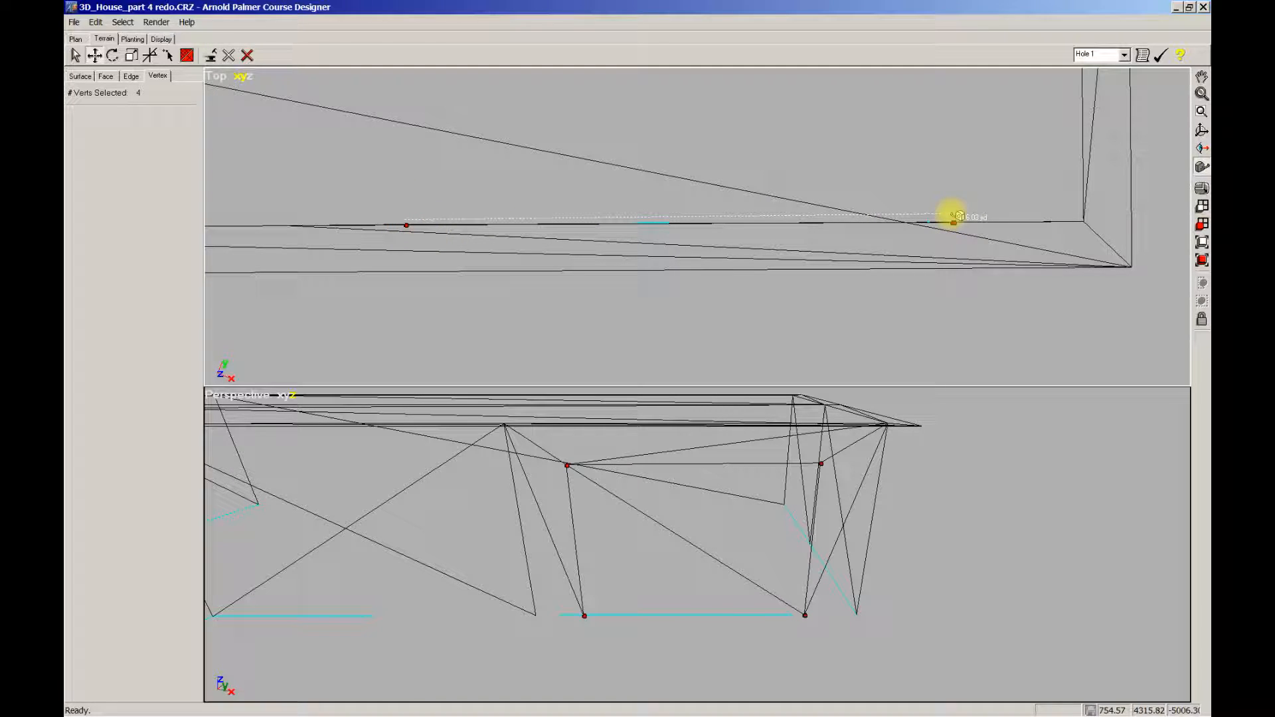
pyautogui.moveTo(954, 216); pyautogui.dragTo(954, 218)
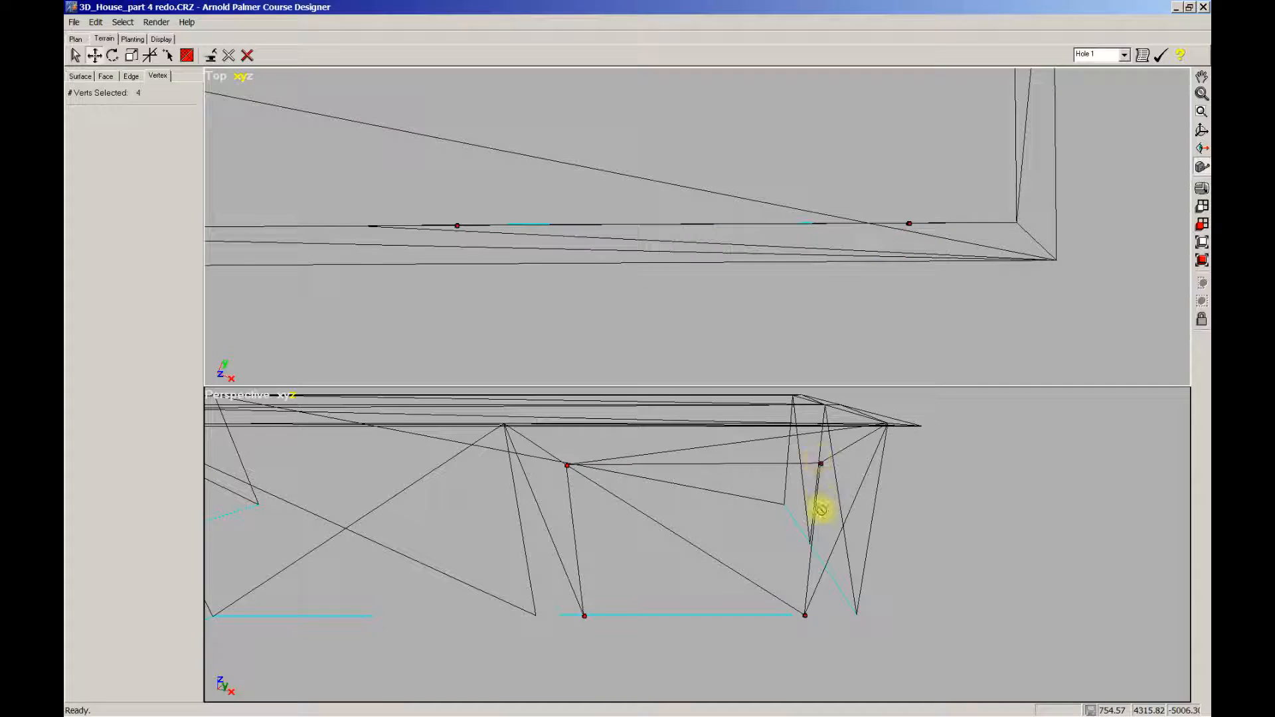
pyautogui.moveTo(747, 630); pyautogui.dragTo(728, 614, button='middle')
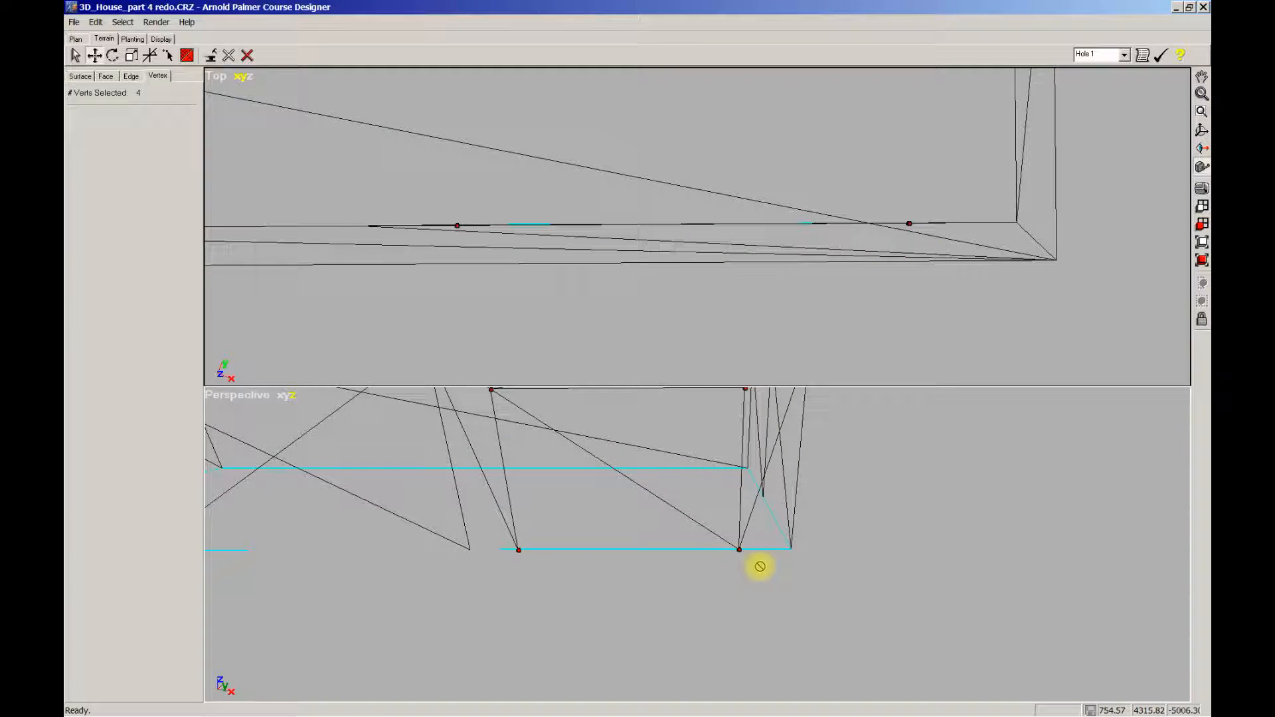
pyautogui.scroll(-2, 681, 551)
pyautogui.scroll(2, 661, 597)
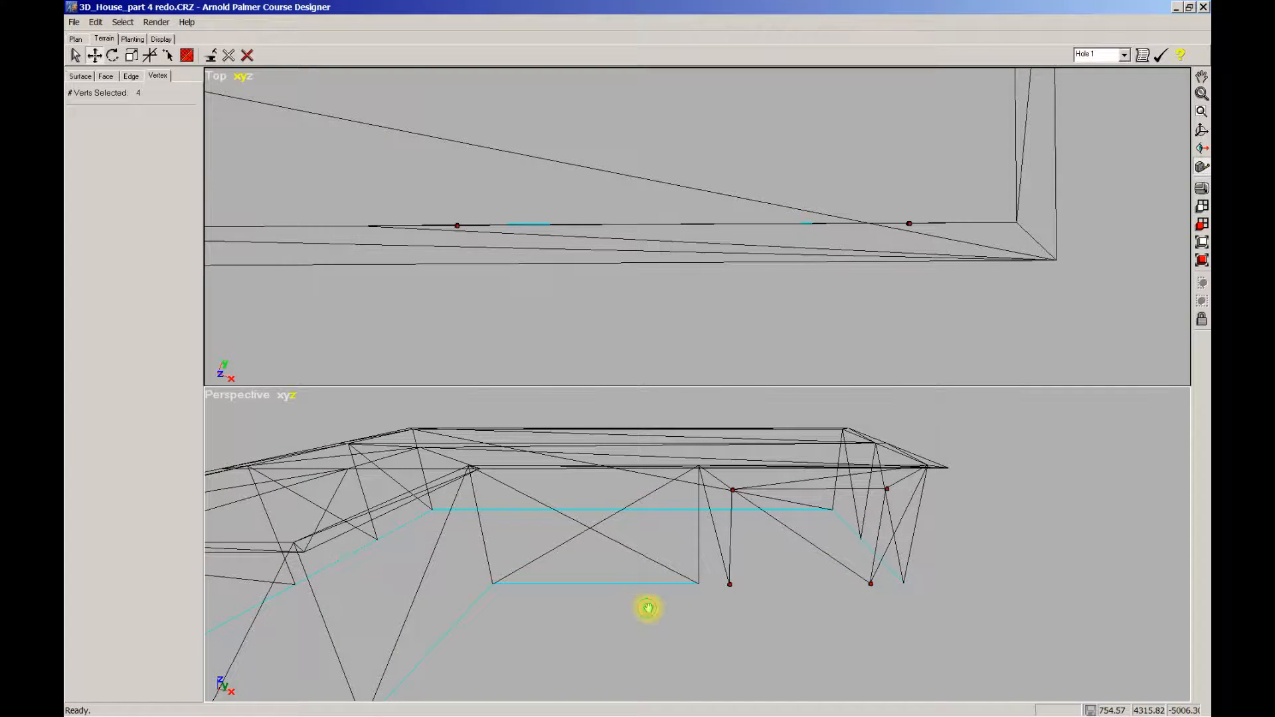
pyautogui.scroll(2, 654, 604)
pyautogui.scroll(2, 664, 604)
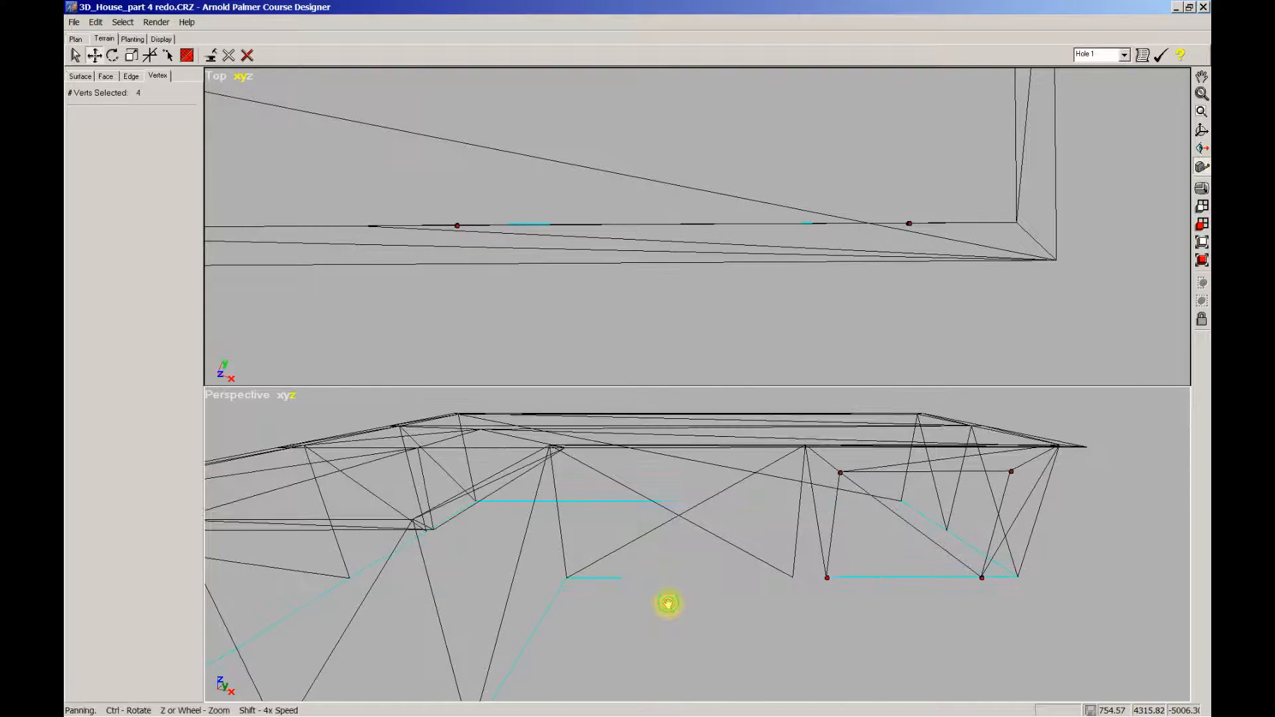
# Step: Split one wall edge and flip three others so the triangles form a box with one diagonal
pyautogui.click(135, 78)
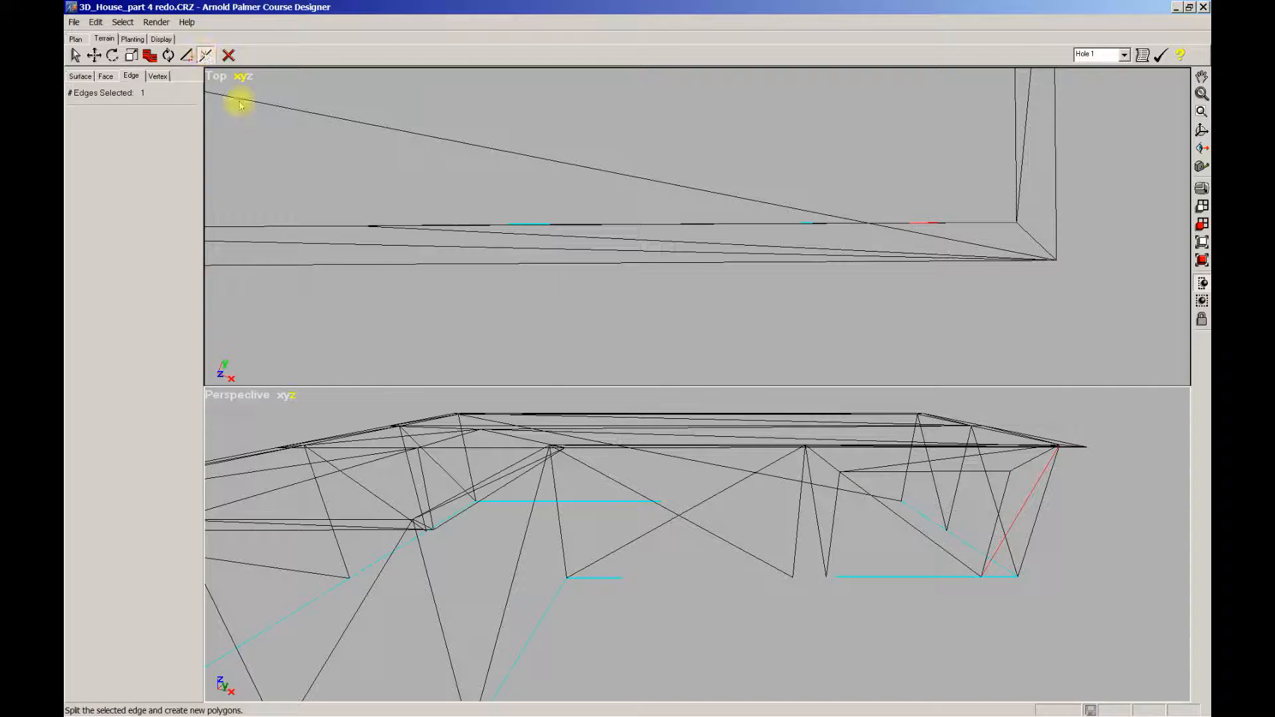
pyautogui.moveTo(687, 555); pyautogui.dragTo(685, 546, button='middle')
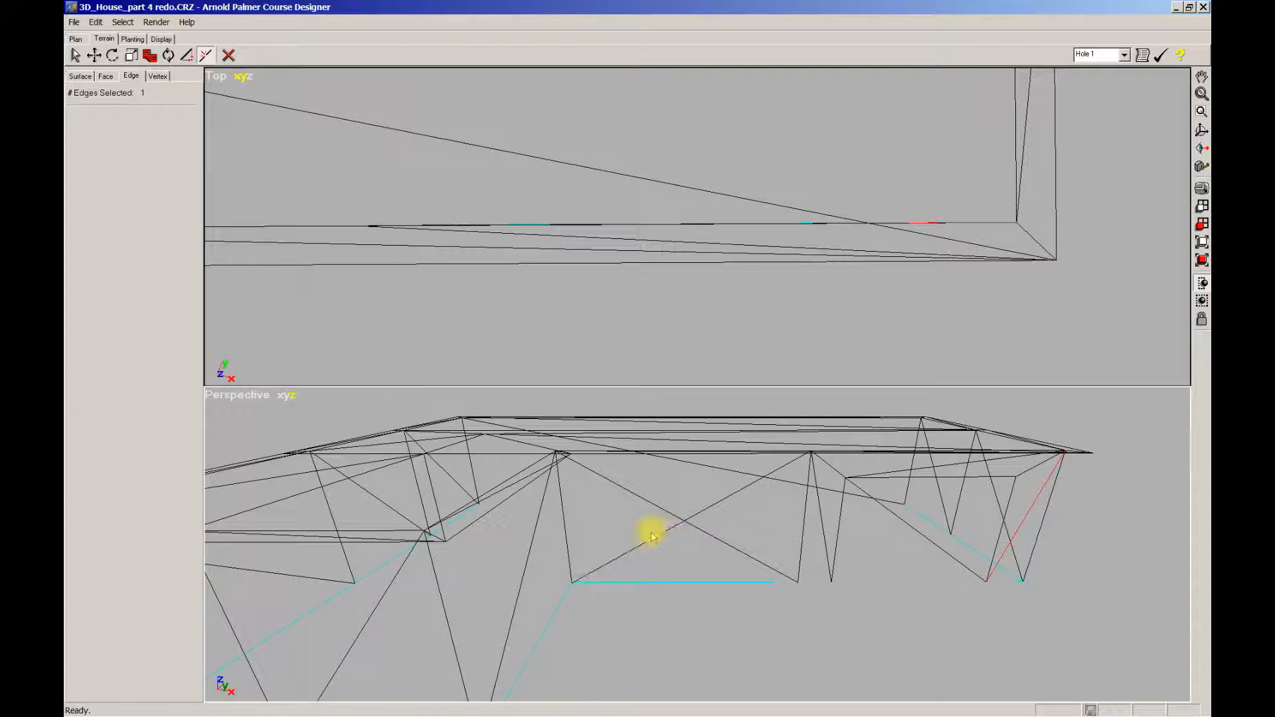
pyautogui.click(707, 536)
pyautogui.click(664, 534)
pyautogui.click(694, 515)
pyautogui.click(669, 515)
pyautogui.scroll(5, 683, 544)
pyautogui.scroll(-5, 684, 541)
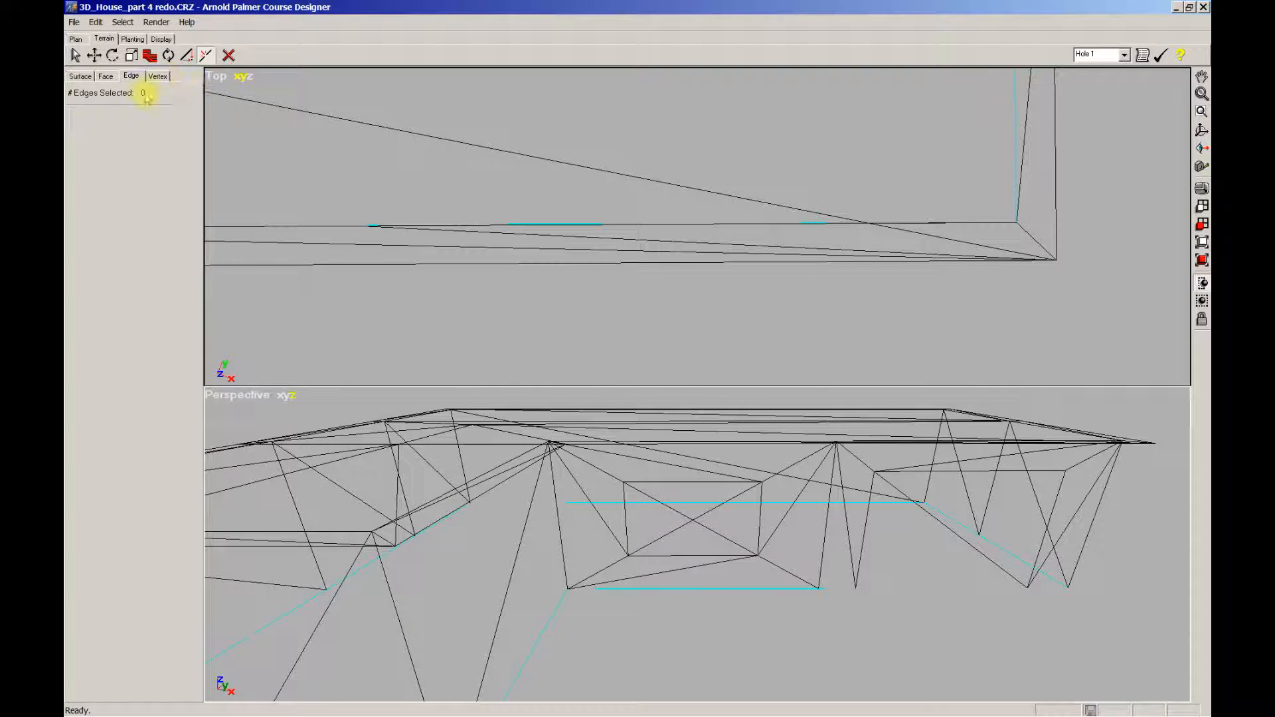
pyautogui.click(157, 77)
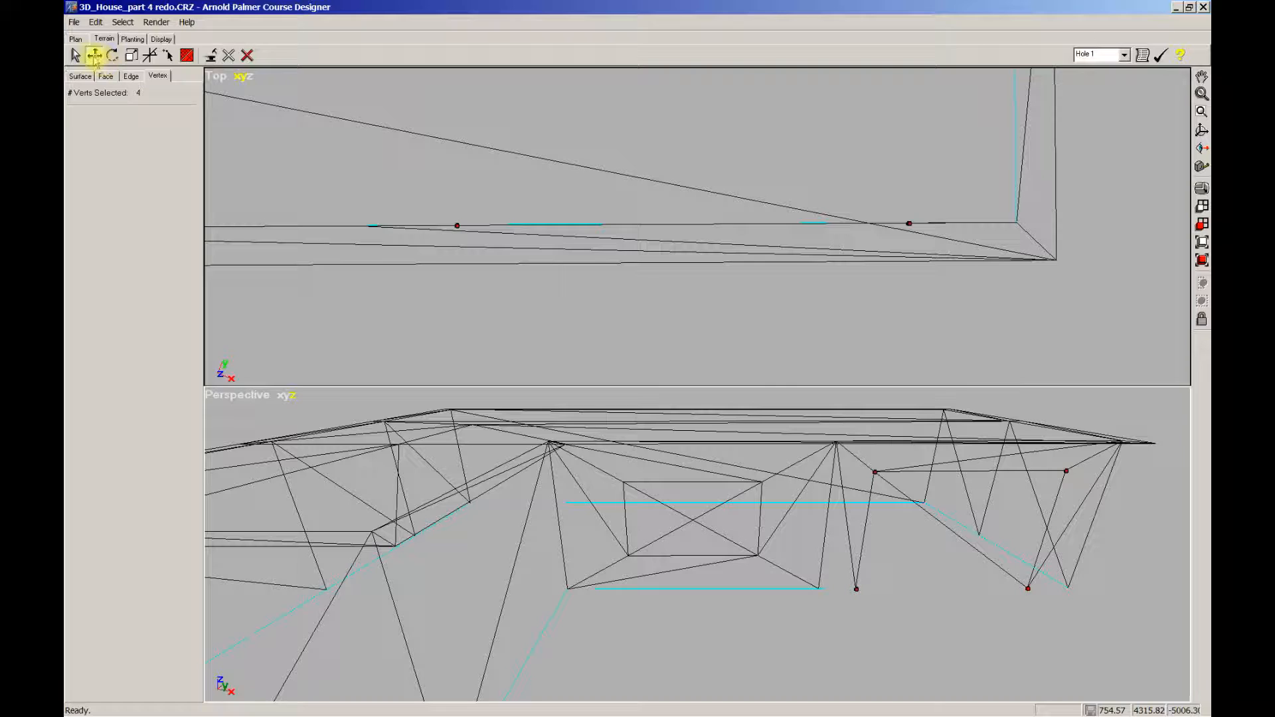
pyautogui.moveTo(603, 469); pyautogui.dragTo(790, 566)
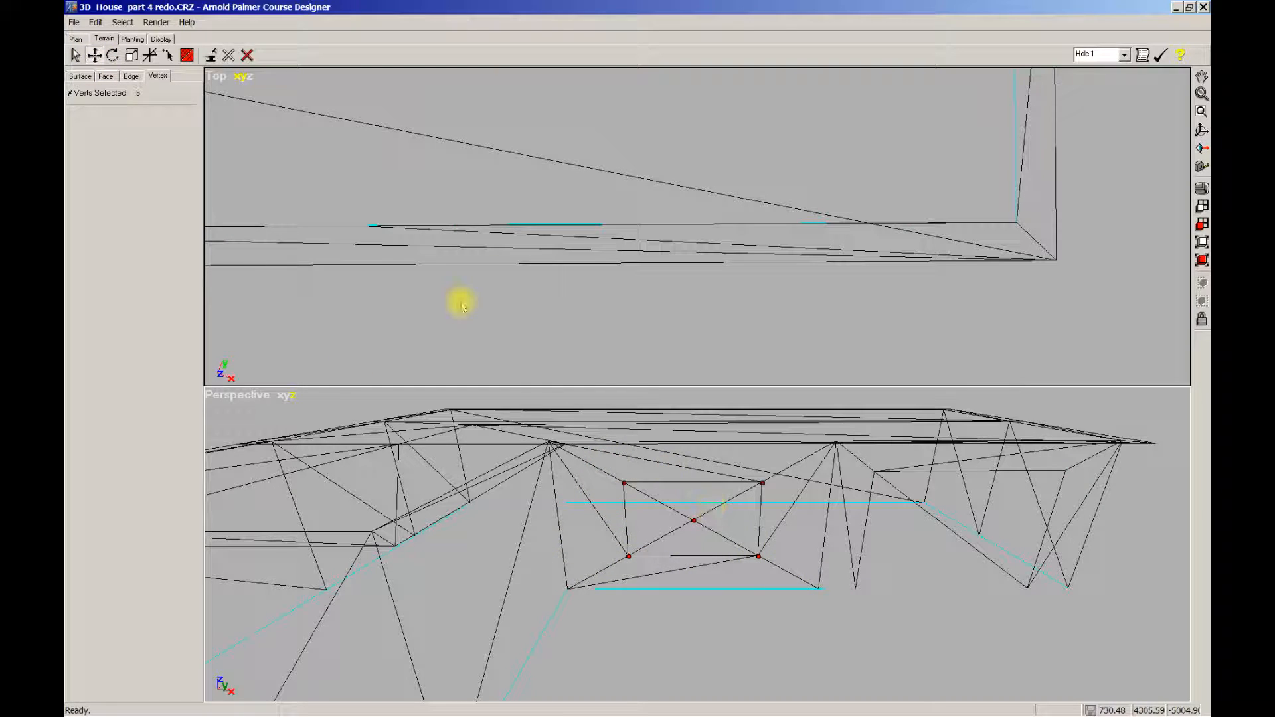
pyautogui.click(131, 56)
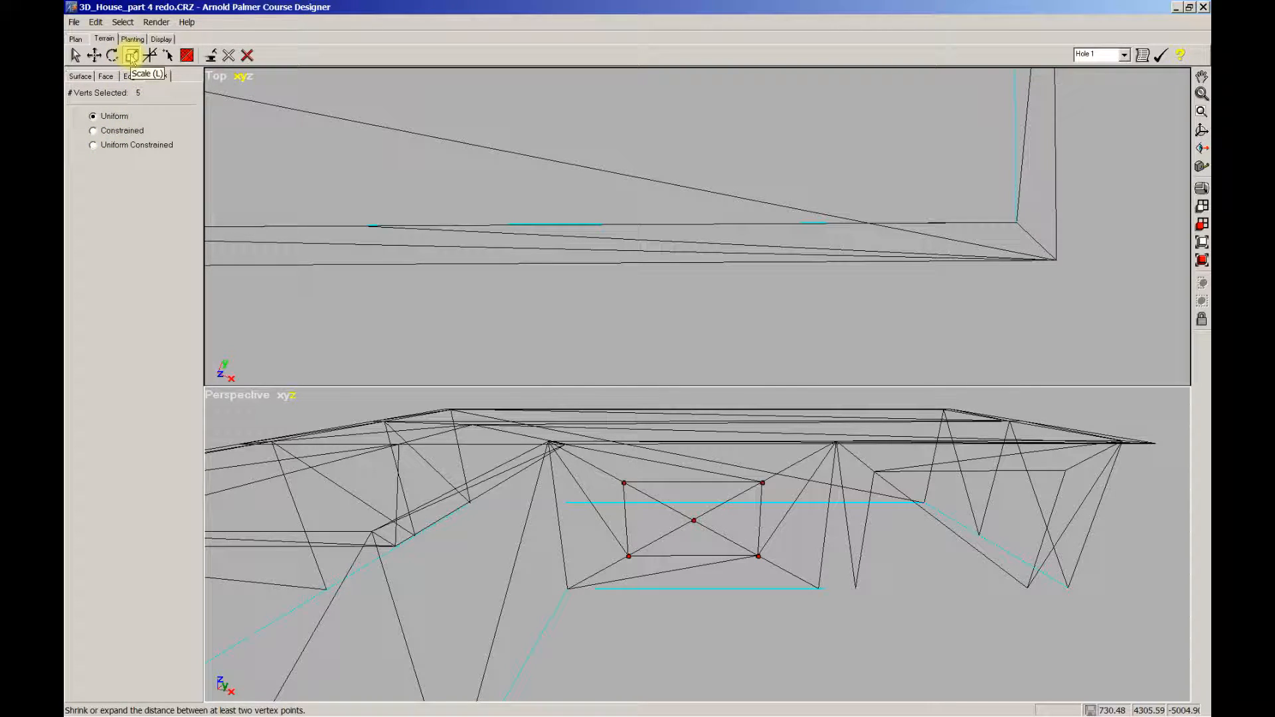
pyautogui.moveTo(757, 556); pyautogui.dragTo(740, 549)
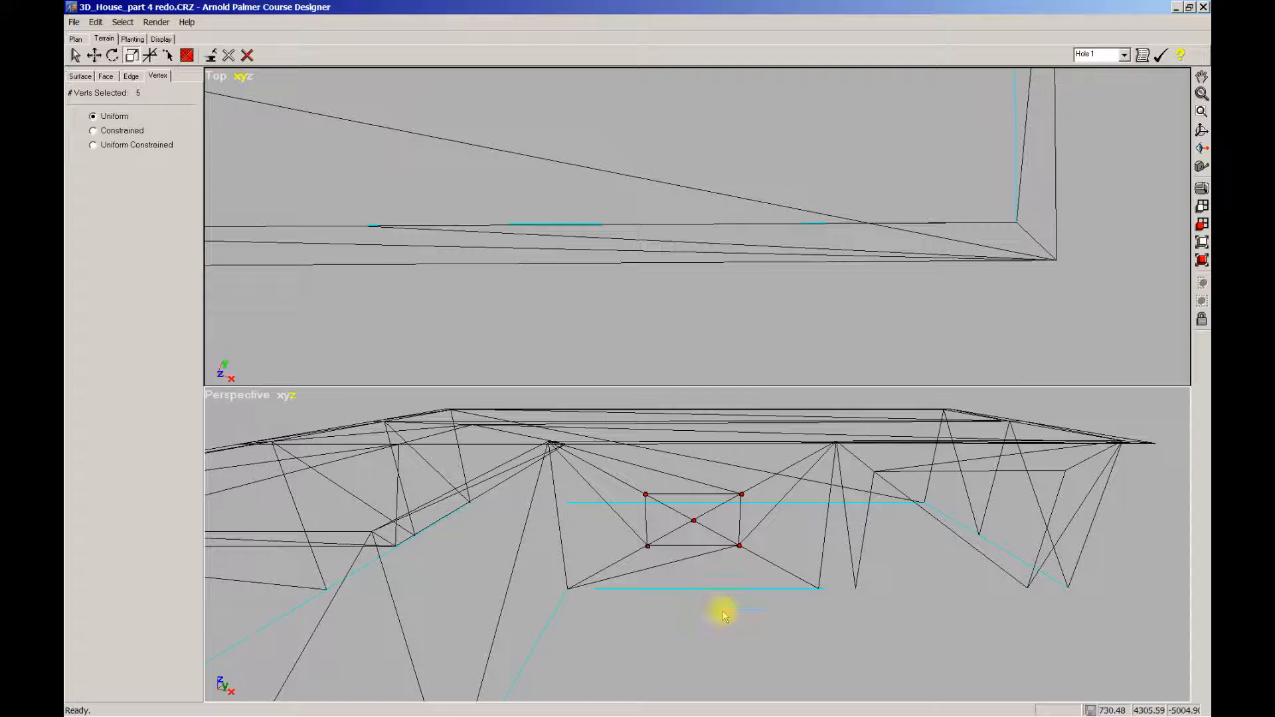
pyautogui.scroll(-1, 720, 613)
pyautogui.moveTo(726, 606); pyautogui.dragTo(615, 588, button='right')
pyautogui.keyDown('ctrl'); pyautogui.moveTo(723, 581); pyautogui.dragTo(866, 588, button='right'); pyautogui.keyUp('ctrl')
pyautogui.keyDown('ctrl'); pyautogui.moveTo(772, 529); pyautogui.dragTo(839, 486, button='right'); pyautogui.keyUp('ctrl')
# Step: Maximize the Perspective view and split the wall's bottom and roof edges near the inner corner
pyautogui.press('w')
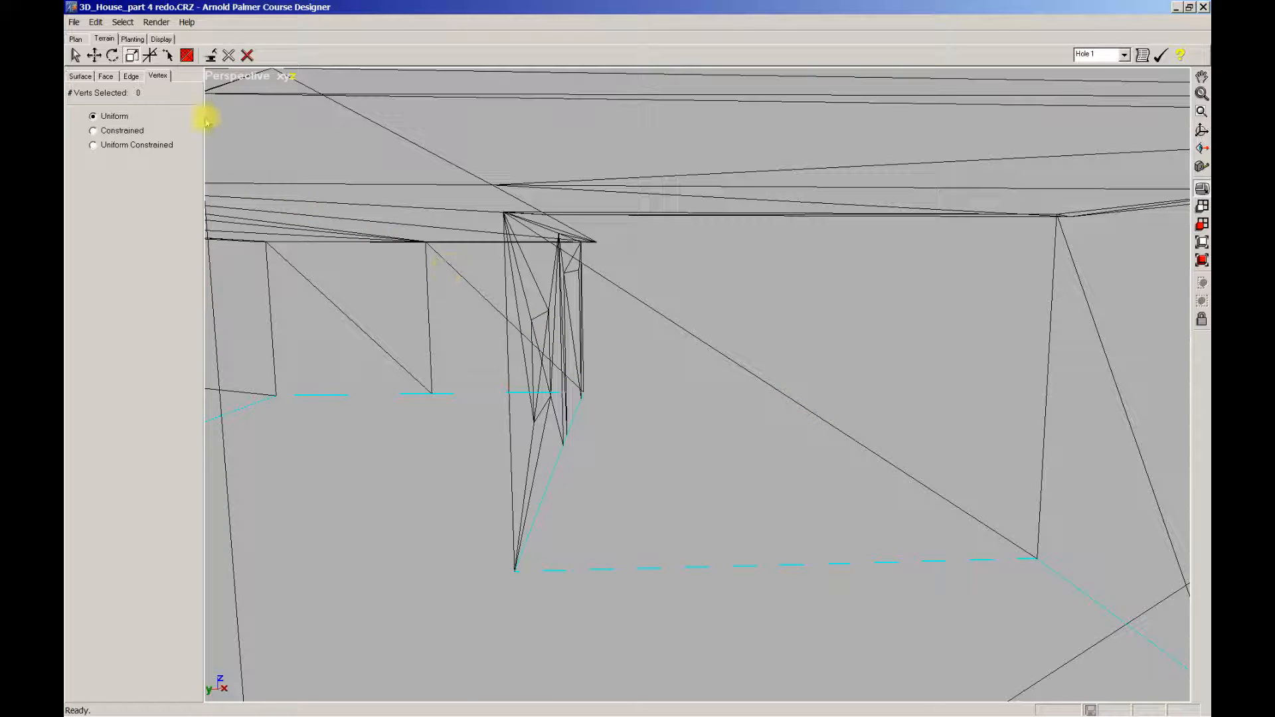
pyautogui.click(132, 77)
pyautogui.click(206, 56)
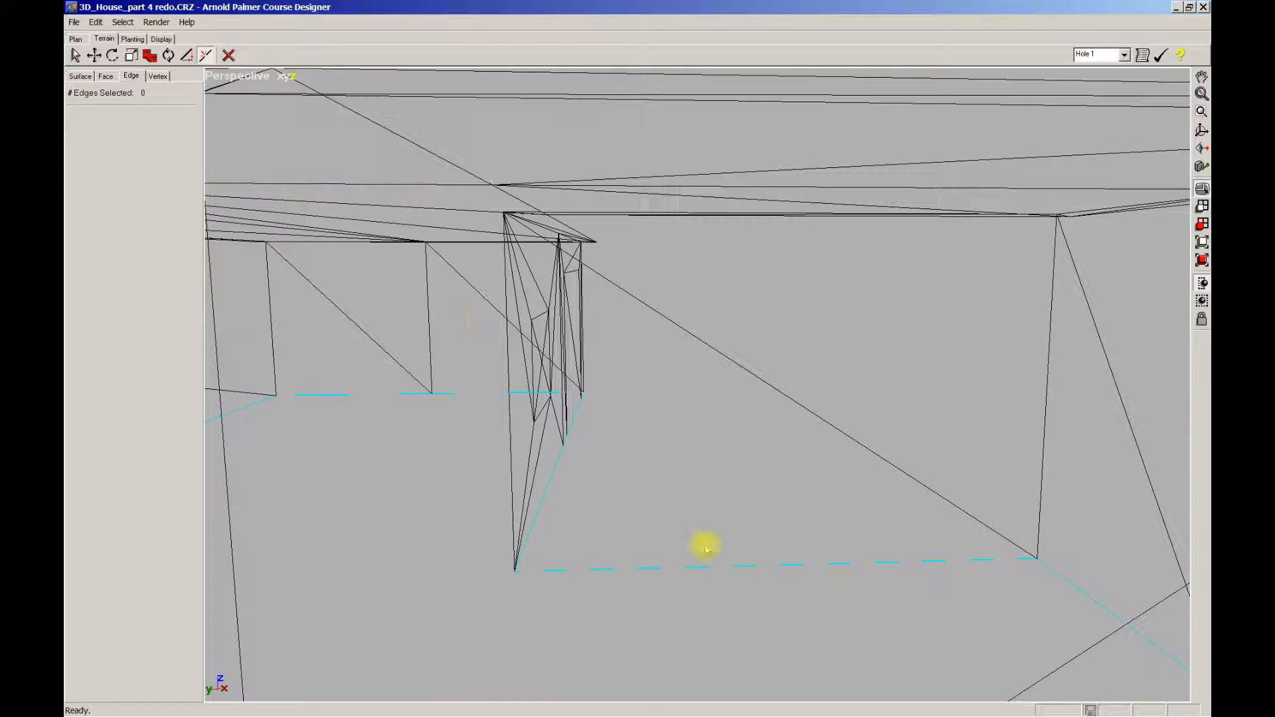
pyautogui.click(781, 565)
pyautogui.keyDown('ctrl'); pyautogui.moveTo(826, 390); pyautogui.dragTo(824, 479, button='middle'); pyautogui.keyUp('ctrl')
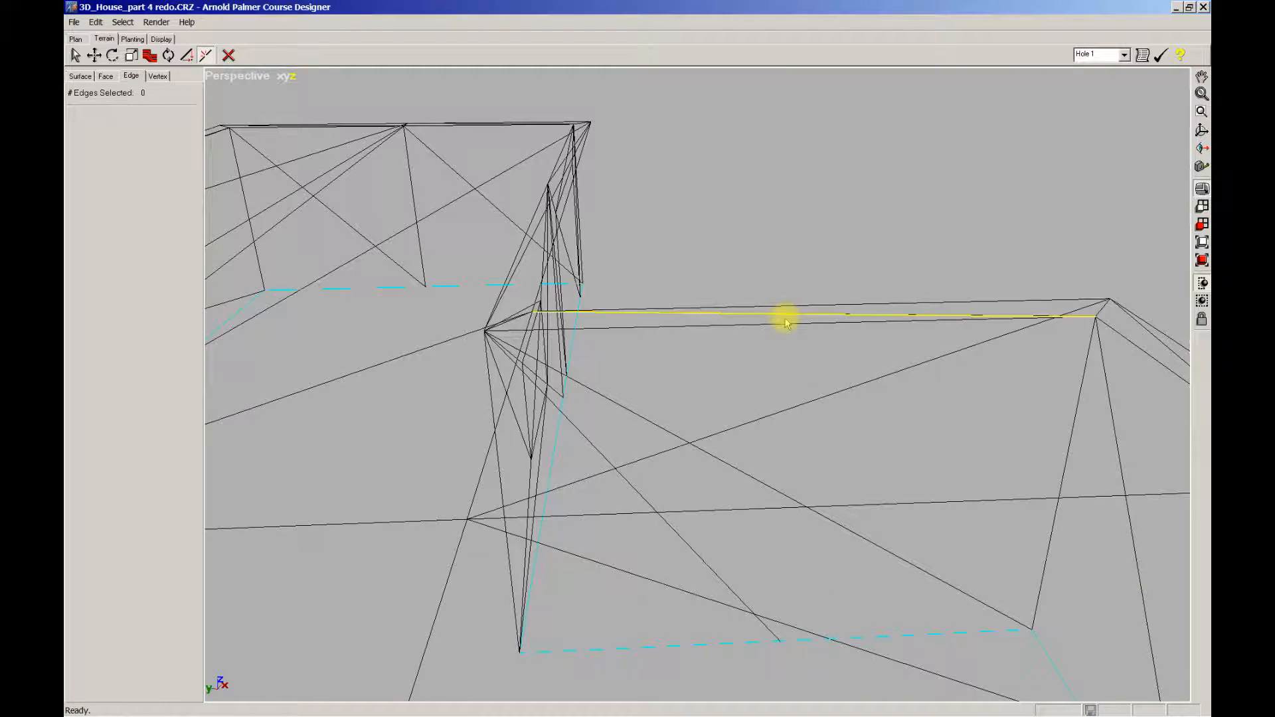
pyautogui.click(789, 323)
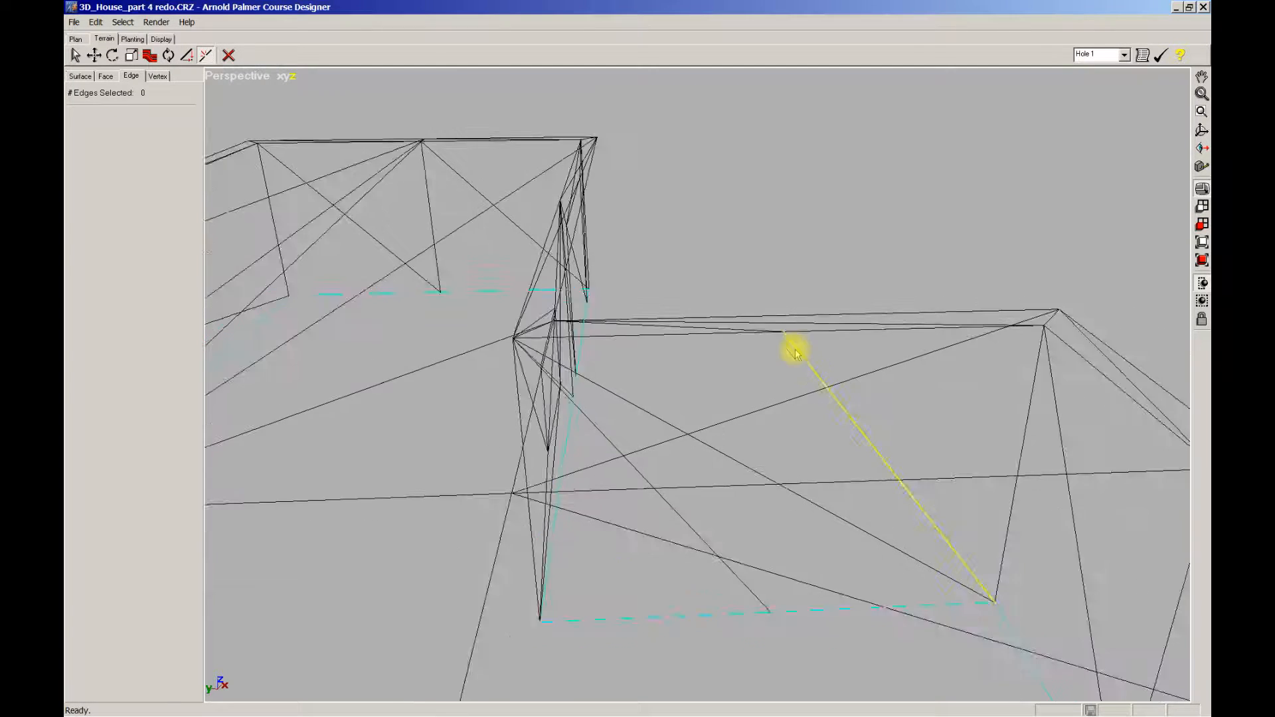
# Step: Remove an edge in the right-hand wall section, leaving a vertical edge from base to roof line
pyautogui.click(168, 55)
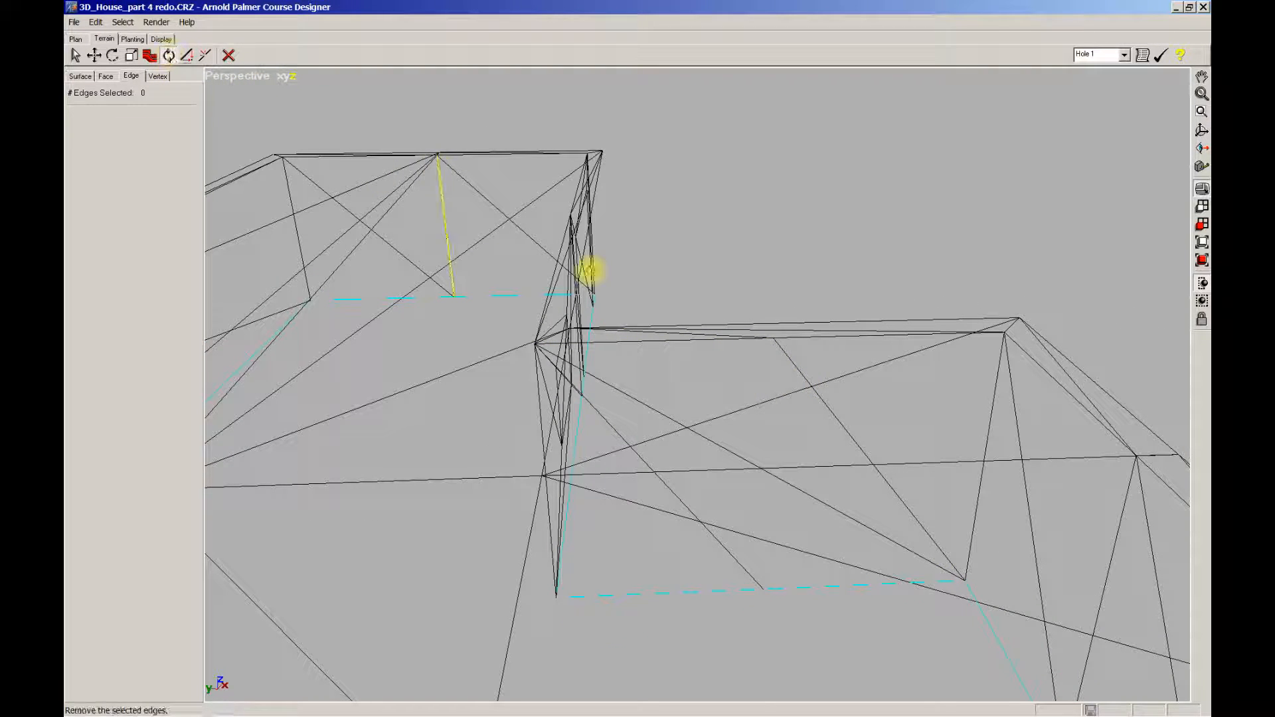
pyautogui.click(797, 557)
pyautogui.keyDown('ctrl'); pyautogui.moveTo(796, 554); pyautogui.dragTo(796, 600, button='middle'); pyautogui.keyUp('ctrl')
pyautogui.moveTo(795, 600); pyautogui.dragTo(799, 527, button='middle')
pyautogui.scroll(2, 788, 494)
pyautogui.scroll(5, 788, 494)
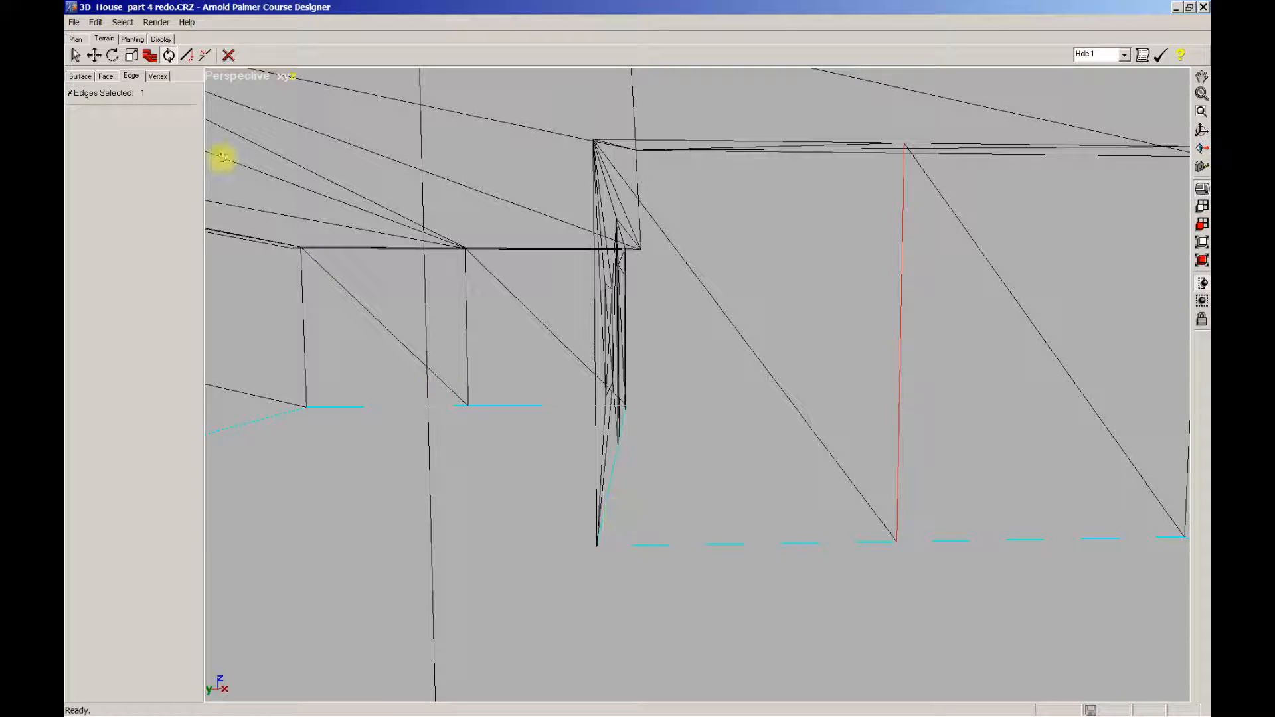
pyautogui.click(157, 77)
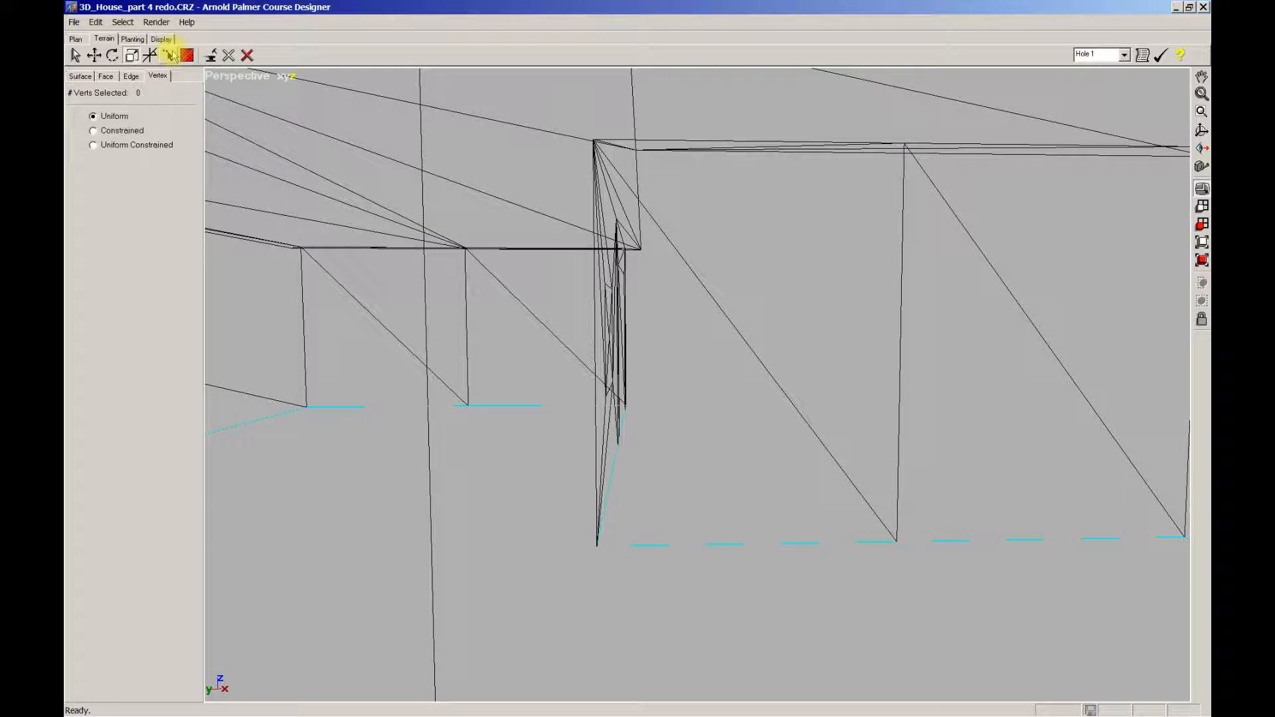
# Step: Add an edge from the wall corner down to the ground line
pyautogui.click(167, 56)
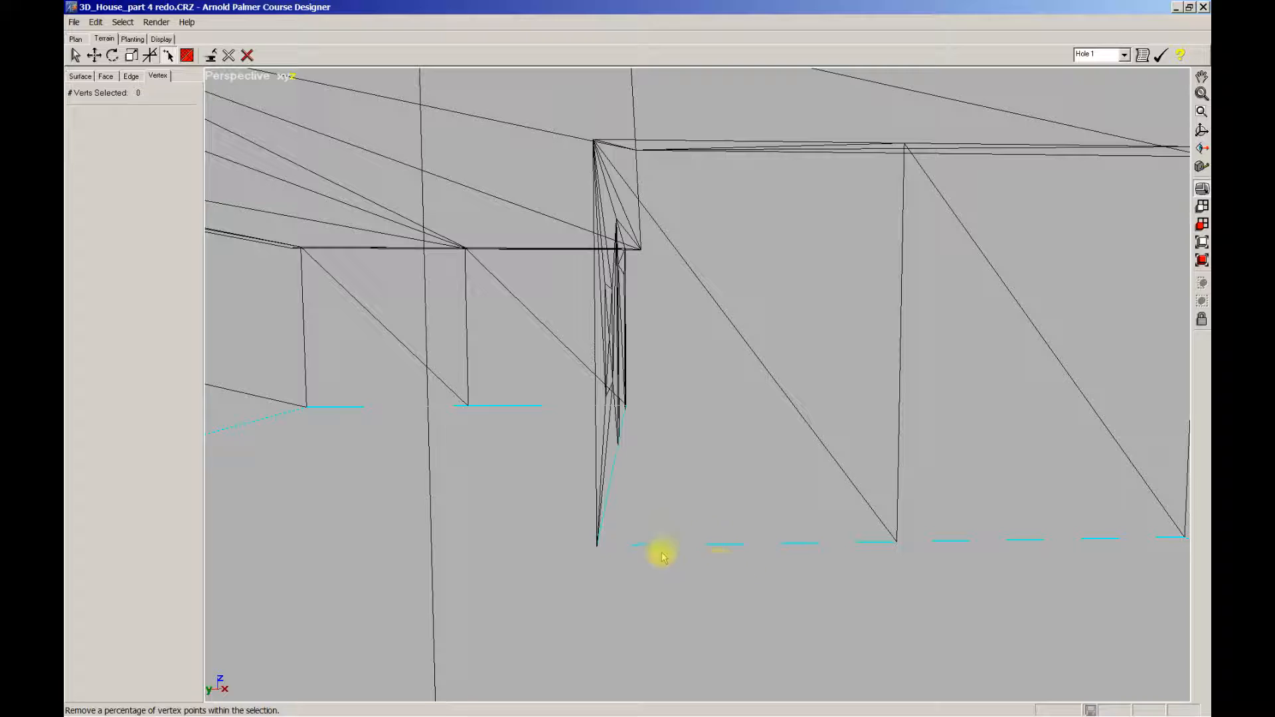
pyautogui.click(642, 547)
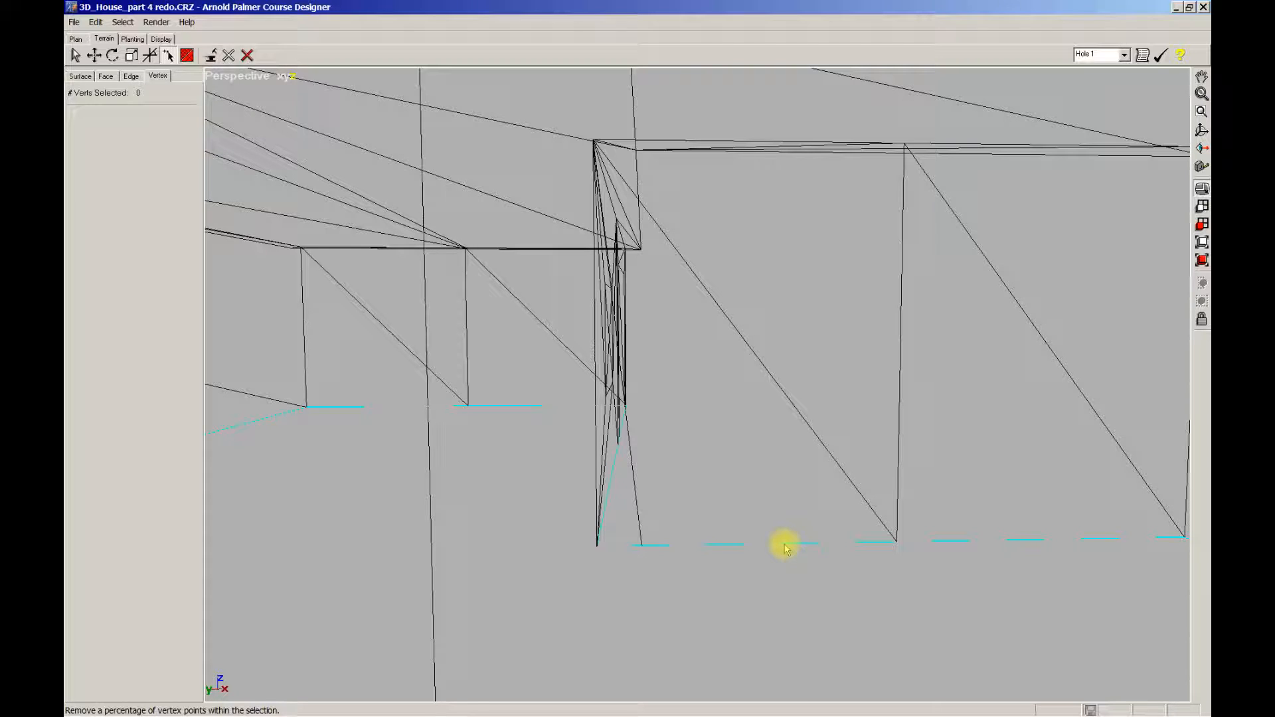
pyautogui.scroll(-1, 764, 575)
pyautogui.keyDown('ctrl'); pyautogui.moveTo(762, 571); pyautogui.dragTo(749, 579, button='middle'); pyautogui.keyUp('ctrl')
pyautogui.keyDown('ctrl'); pyautogui.moveTo(740, 429); pyautogui.dragTo(744, 430, button='middle'); pyautogui.keyUp('ctrl')
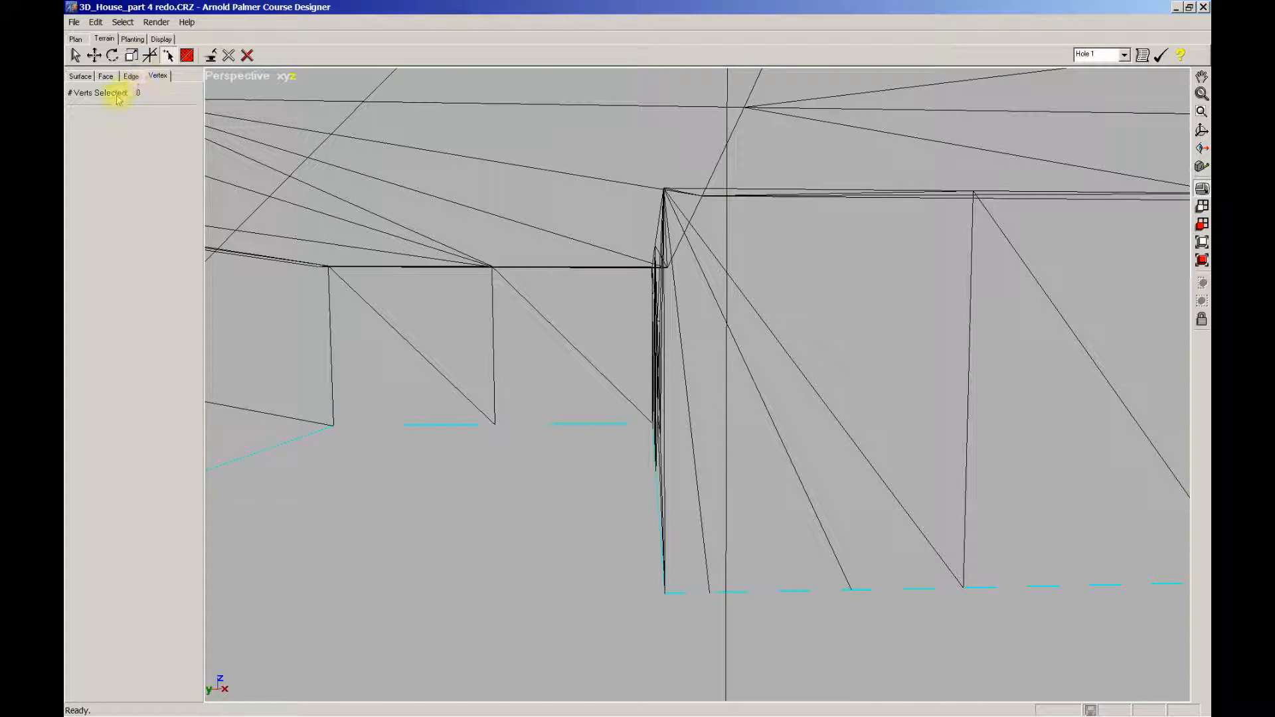
# Step: Split two wall edges to add a mid-height horizontal edge, then remove the diagonal across the wall
pyautogui.click(130, 77)
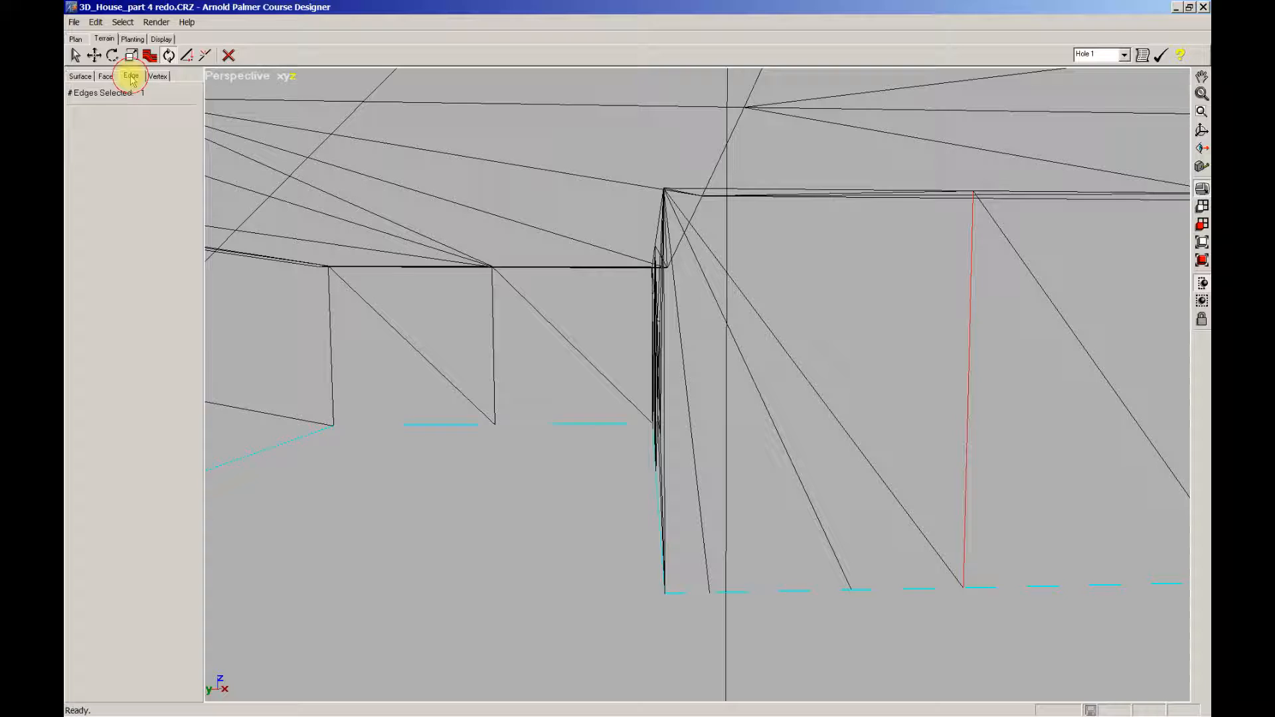
pyautogui.click(205, 55)
pyautogui.click(690, 433)
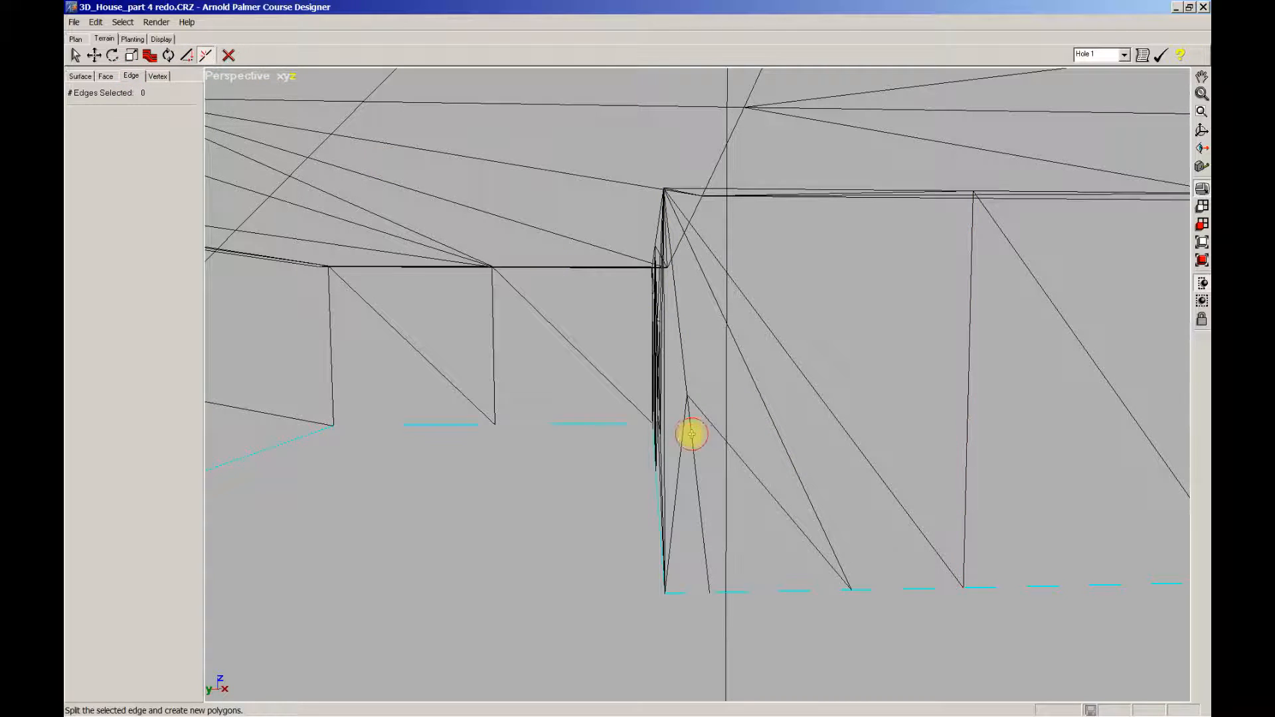
pyautogui.click(768, 421)
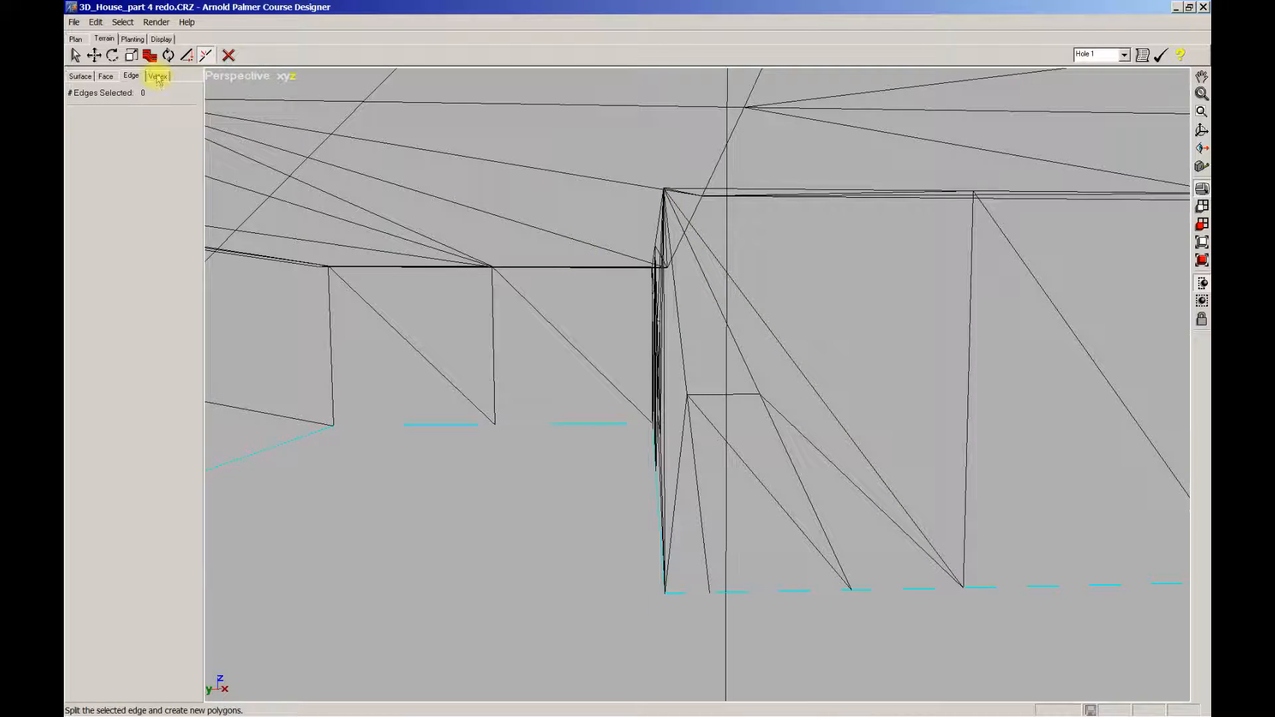
pyautogui.click(168, 56)
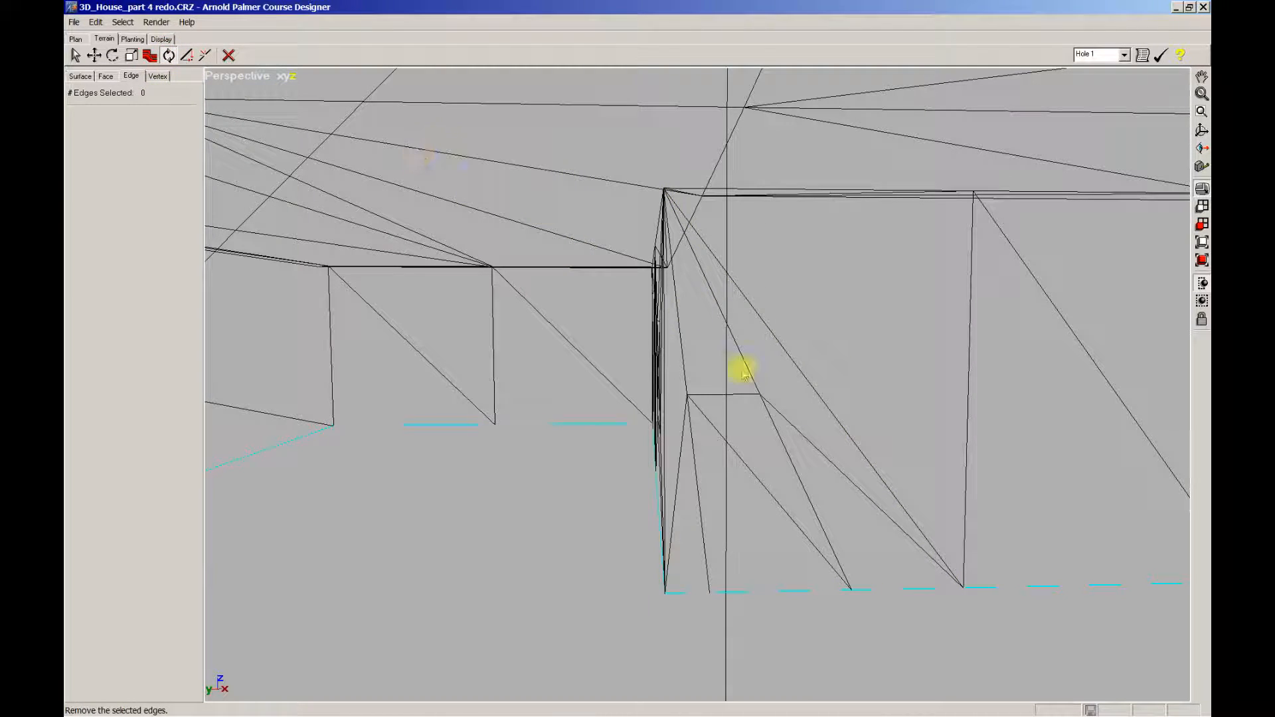
pyautogui.click(803, 372)
pyautogui.moveTo(804, 372); pyautogui.dragTo(584, 275, button='middle')
pyautogui.click(158, 75)
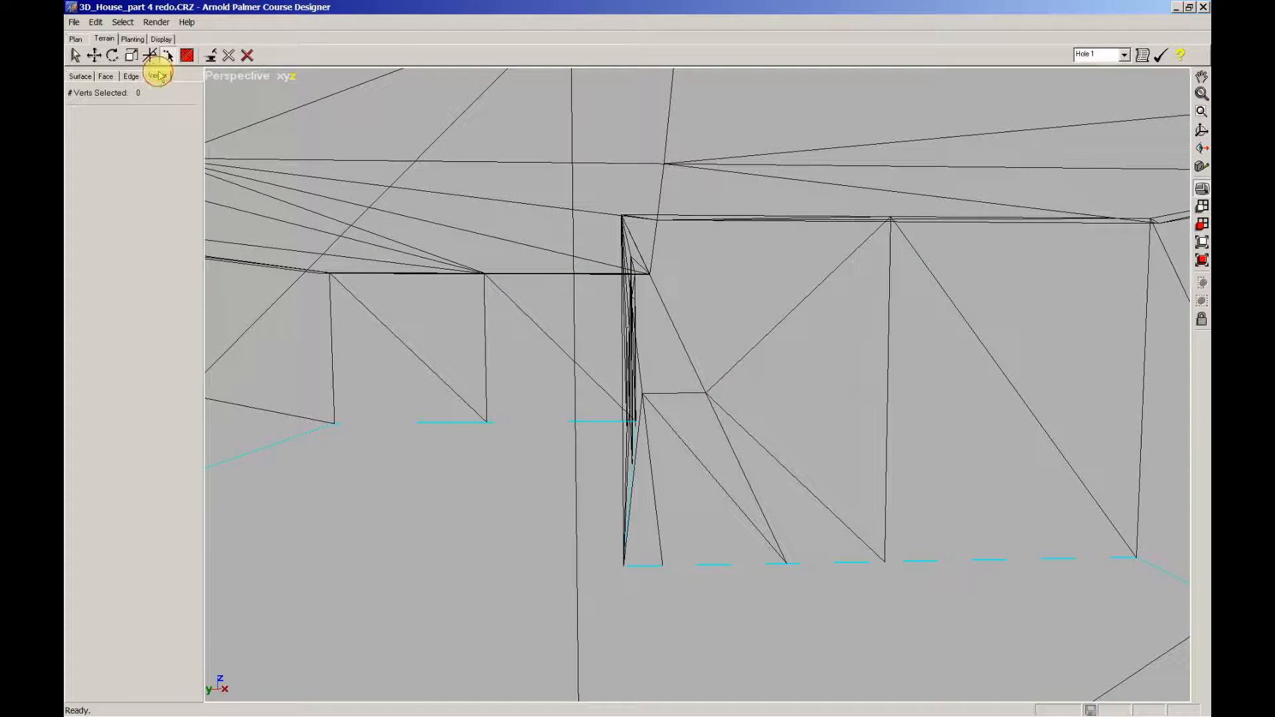
# Step: With the Move tool, select both vertices of the mid-height edge and frame them in the split Top/Perspective layout
pyautogui.click(94, 56)
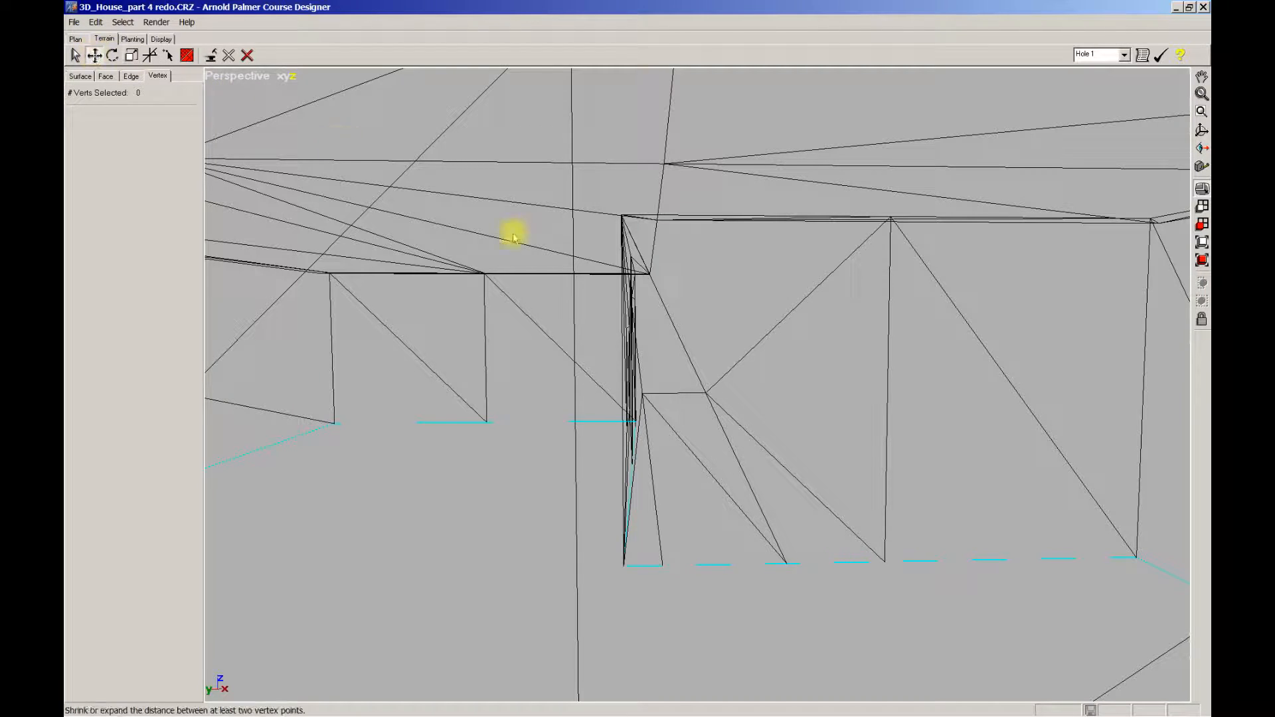
pyautogui.click(706, 394)
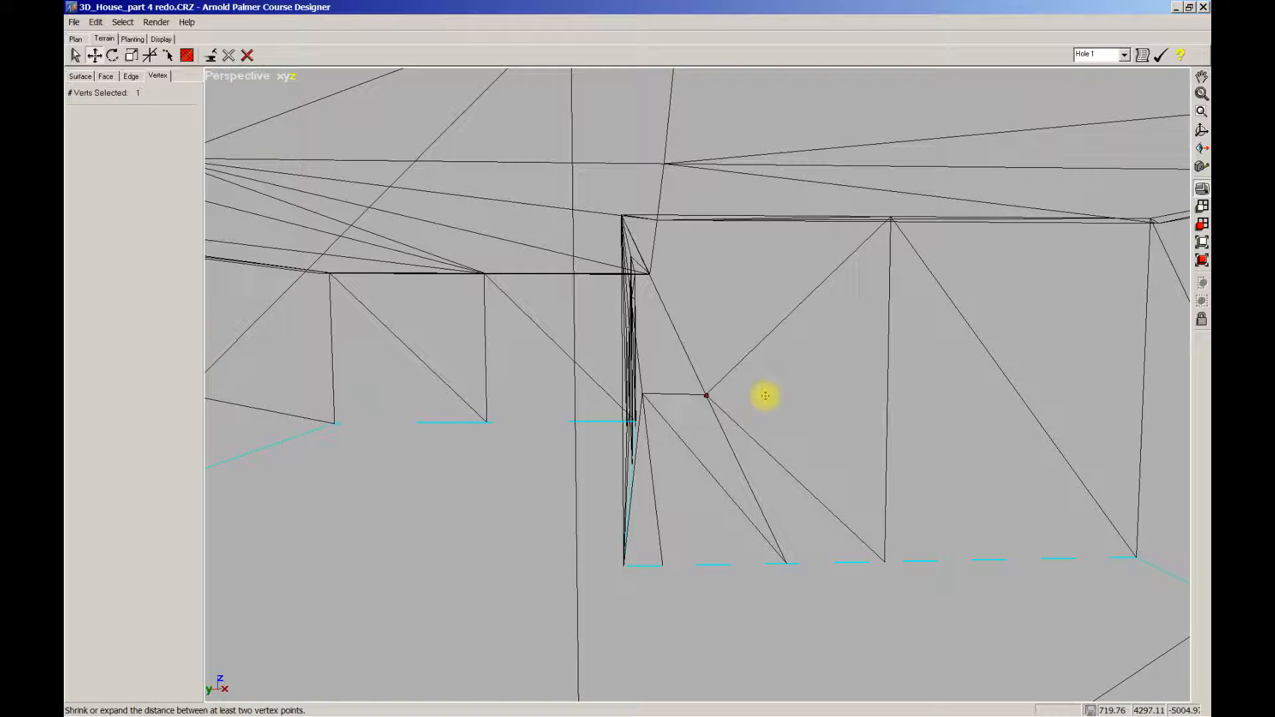
pyautogui.keyDown('ctrl'); pyautogui.click(641, 393); pyautogui.keyUp('ctrl')
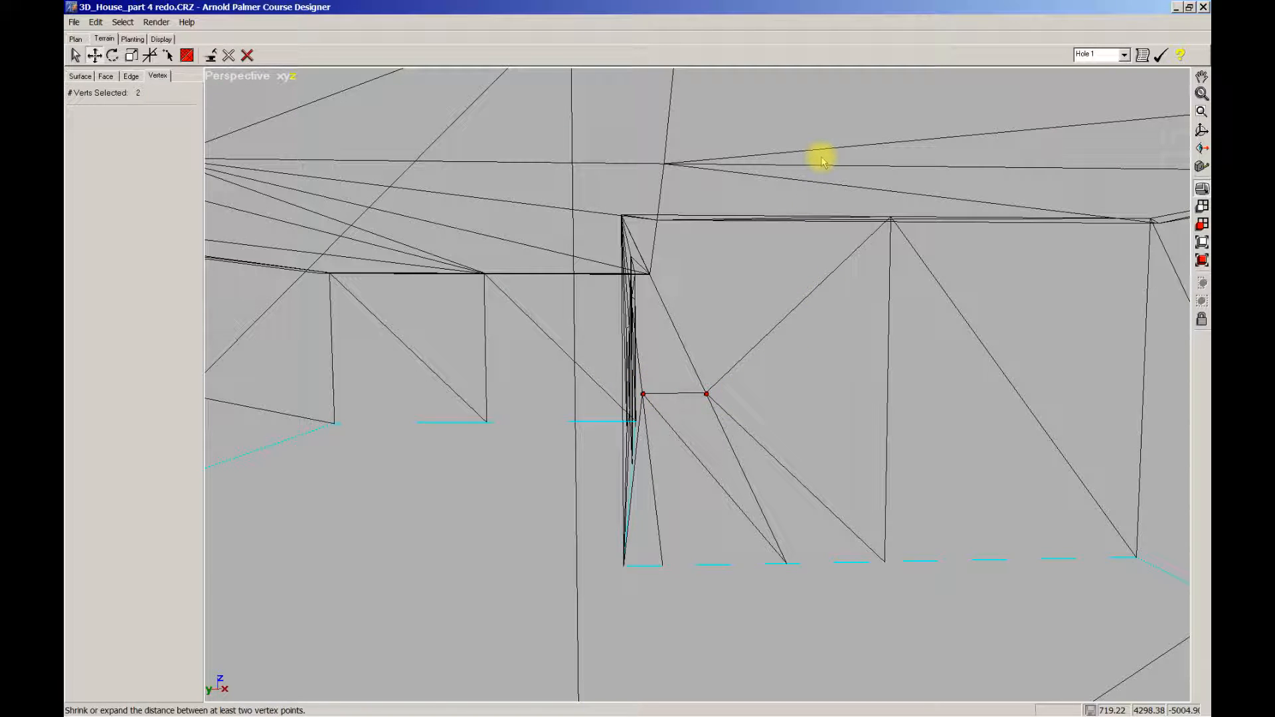
pyautogui.press('w')
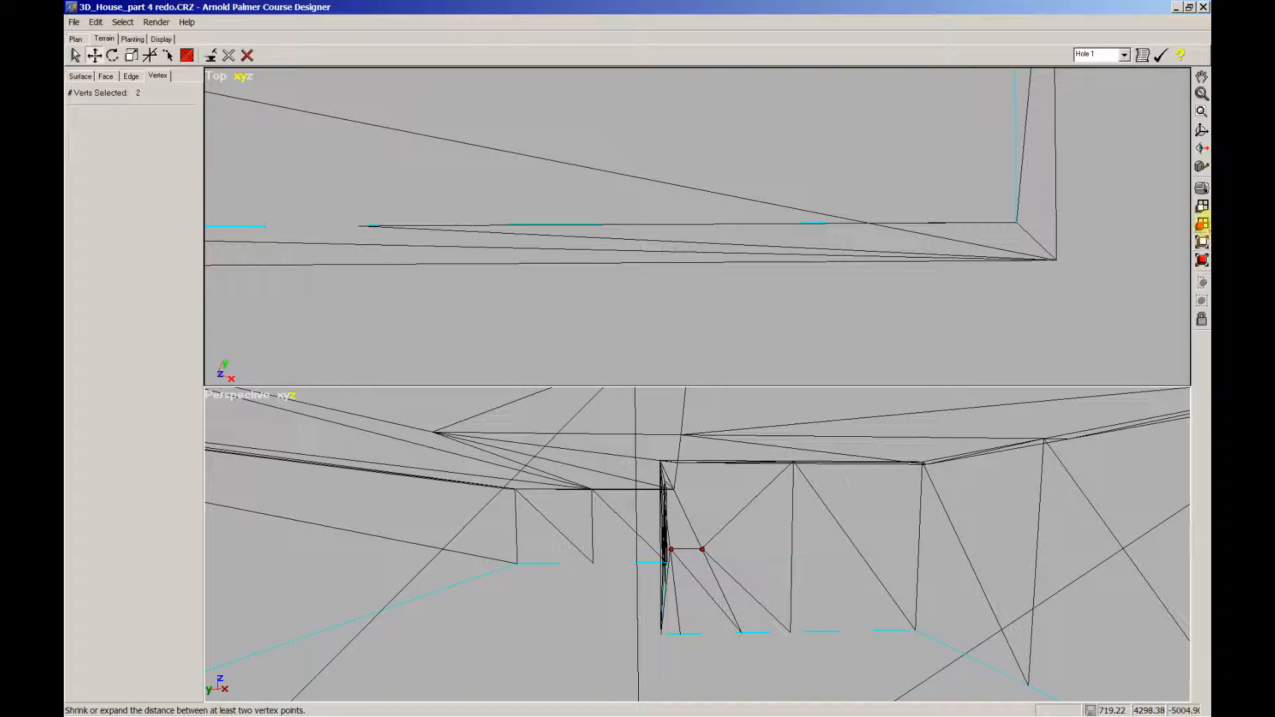
pyautogui.click(1201, 224)
# Step: Shift both vertices left in the Top view, then pull one back onto the wall line
pyautogui.keyDown('ctrl'); pyautogui.moveTo(908, 257); pyautogui.dragTo(709, 282, button='middle'); pyautogui.keyUp('ctrl')
pyautogui.scroll(-1, 696, 278)
pyautogui.moveTo(761, 464); pyautogui.dragTo(757, 469, button='middle')
pyautogui.scroll(-5, 756, 531)
pyautogui.moveTo(755, 551); pyautogui.dragTo(766, 530, button='middle')
pyautogui.scroll(3, 765, 531)
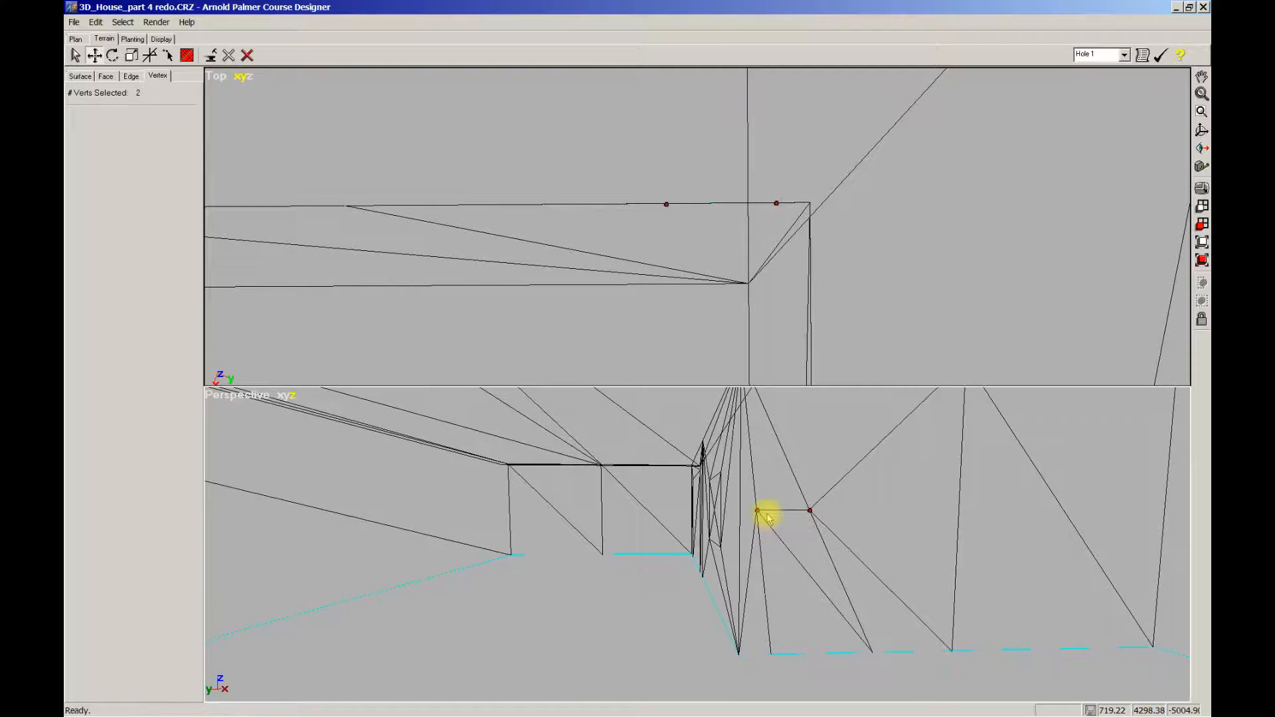
pyautogui.moveTo(668, 219); pyautogui.dragTo(667, 218, button='middle')
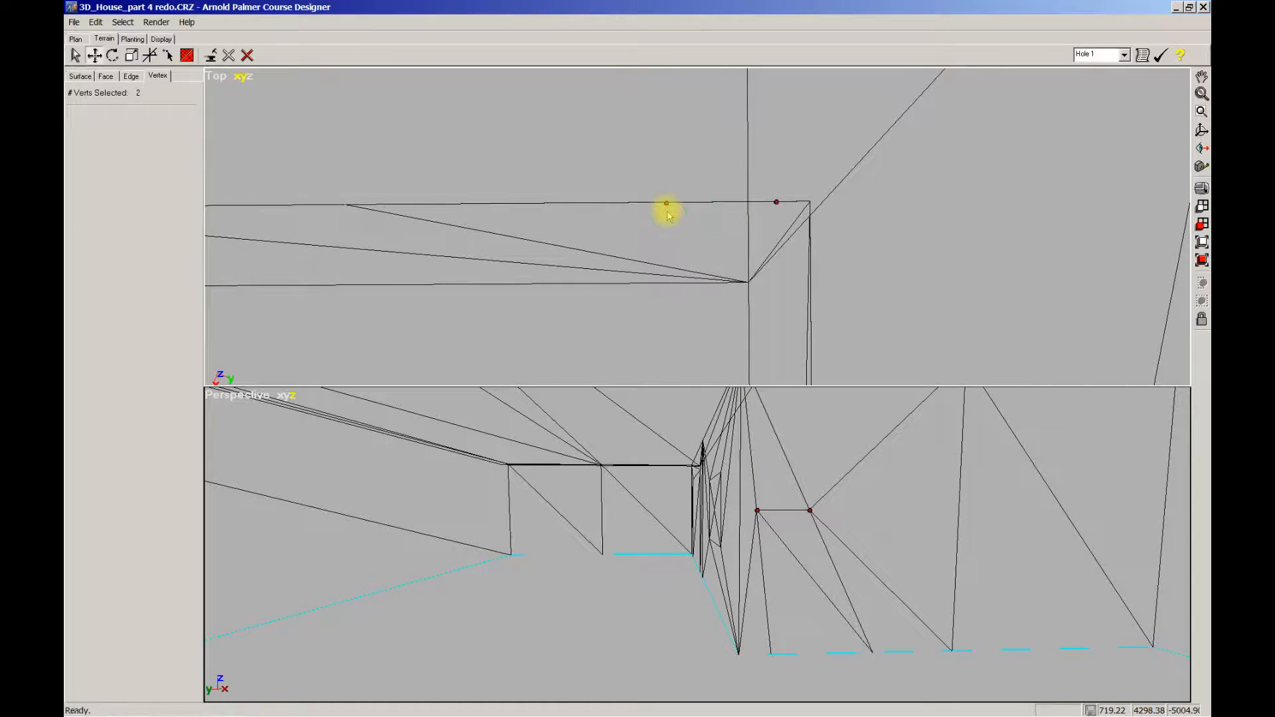
pyautogui.moveTo(665, 202); pyautogui.dragTo(589, 229)
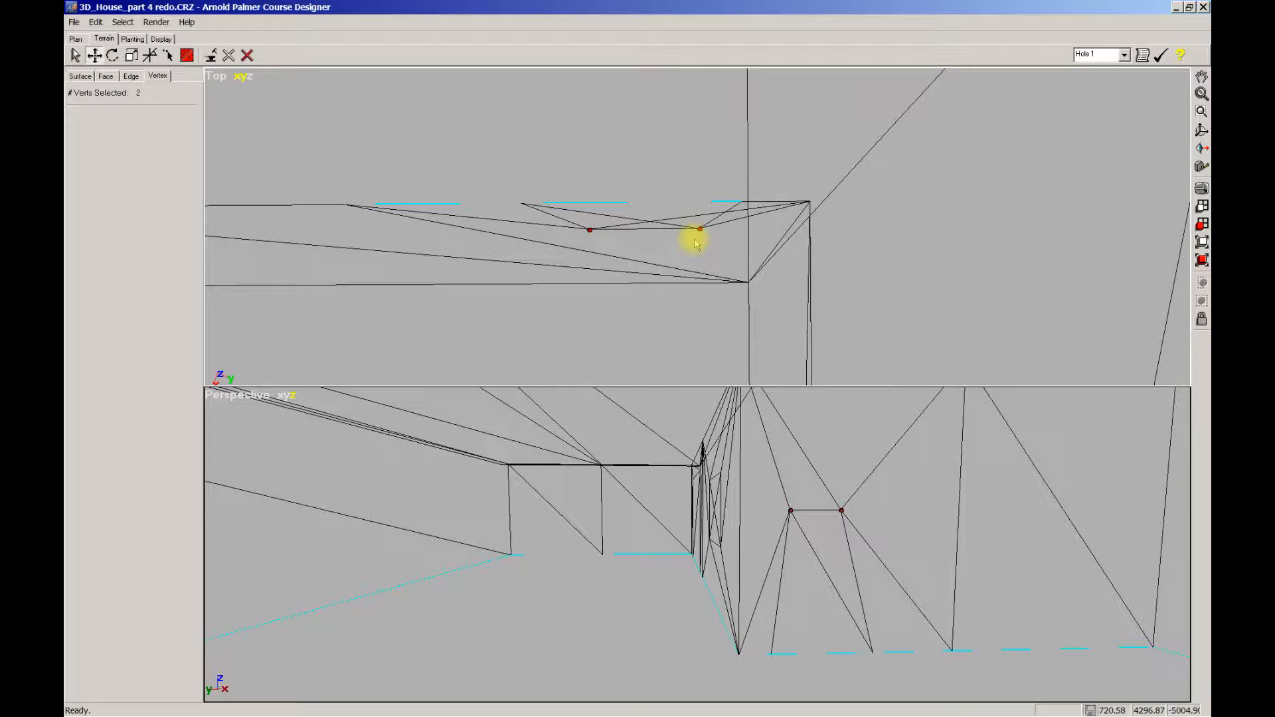
pyautogui.moveTo(699, 229); pyautogui.dragTo(740, 208)
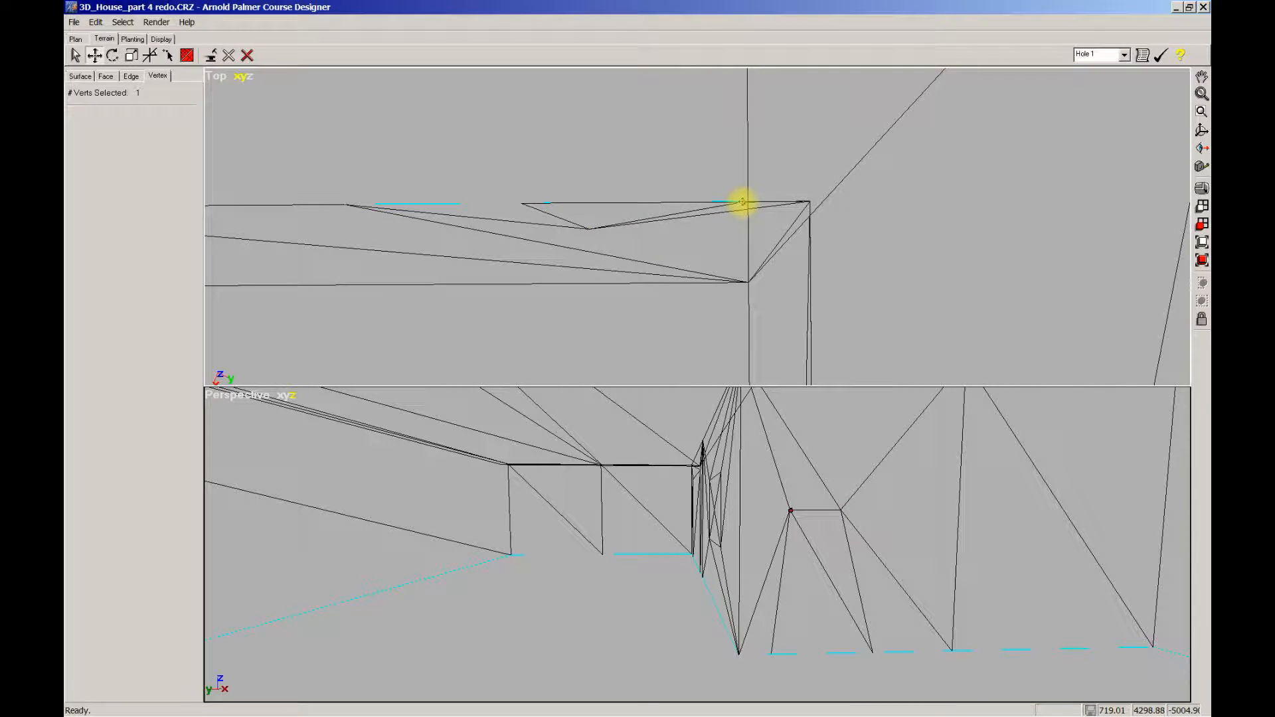
# Step: Drag the remaining edge vertex onto the front wall line in Top view, then zoom in along the wall
pyautogui.click(589, 229)
pyautogui.moveTo(591, 231); pyautogui.dragTo(756, 224)
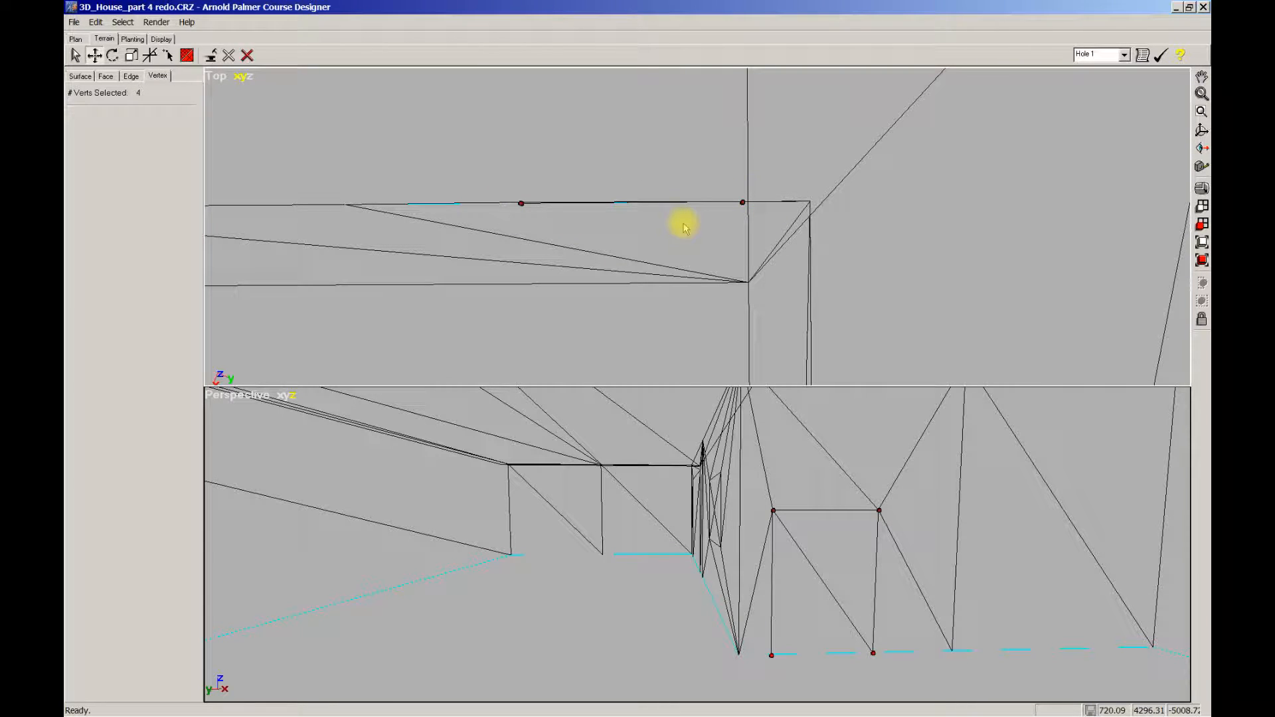
pyautogui.scroll(4, 673, 224)
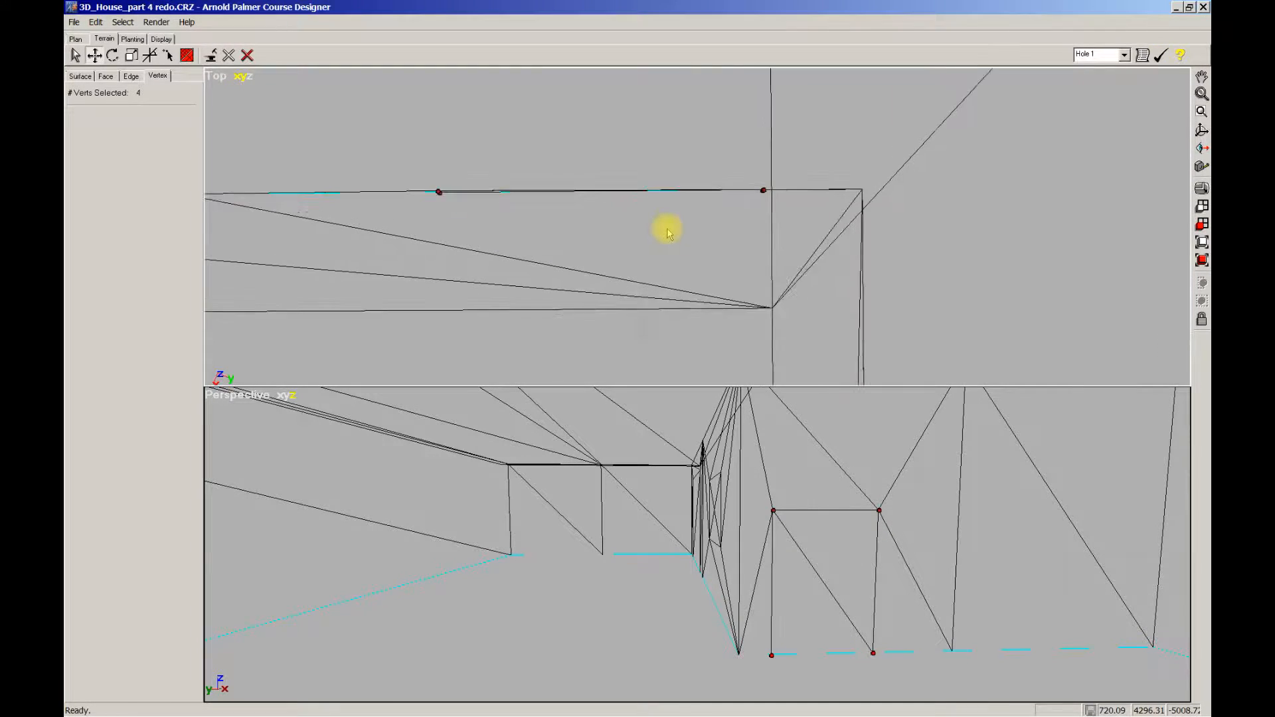
pyautogui.moveTo(671, 237); pyautogui.dragTo(704, 242, button='middle')
pyautogui.scroll(2, 696, 233)
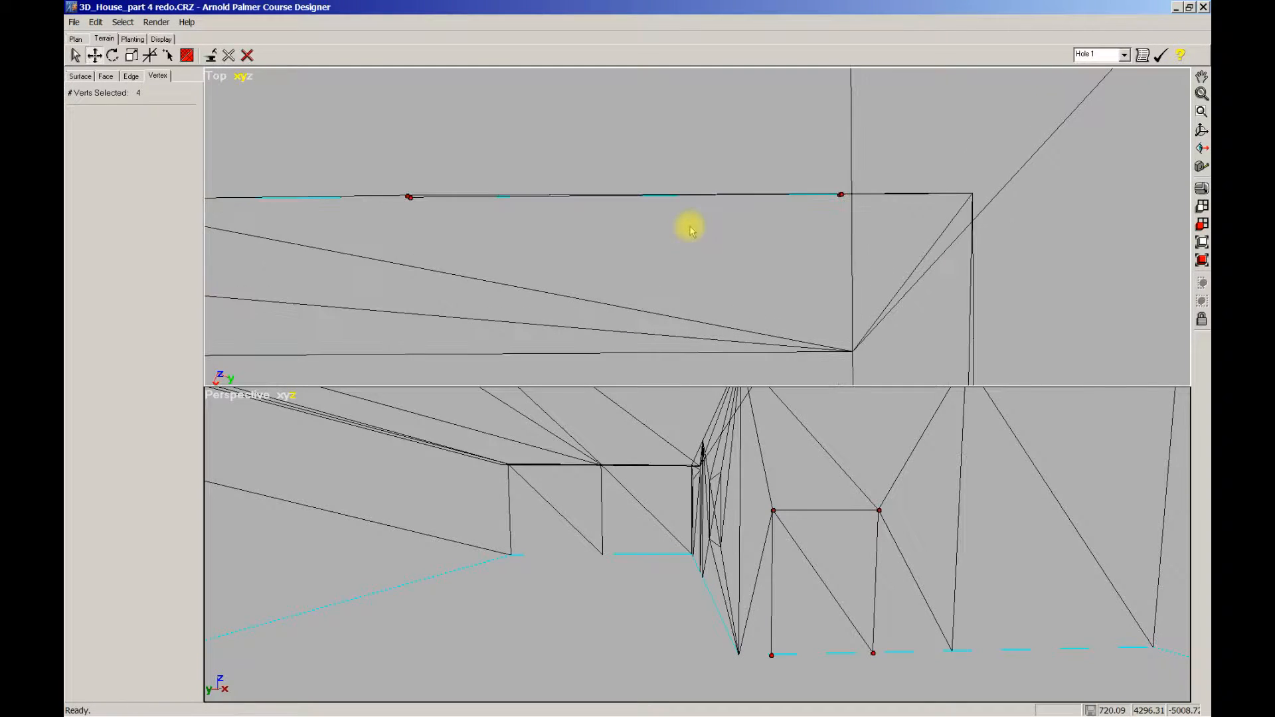
pyautogui.moveTo(680, 223)
pyautogui.mouseDown(button='middle')
pyautogui.moveTo(714, 224)
pyautogui.moveTo(676, 220)
pyautogui.mouseUp(button='middle')
pyautogui.scroll(2, 710, 222)
pyautogui.scroll(1, 674, 229)
pyautogui.scroll(1, 674, 231)
pyautogui.moveTo(640, 229); pyautogui.dragTo(666, 228, button='middle')
pyautogui.scroll(1, 666, 227)
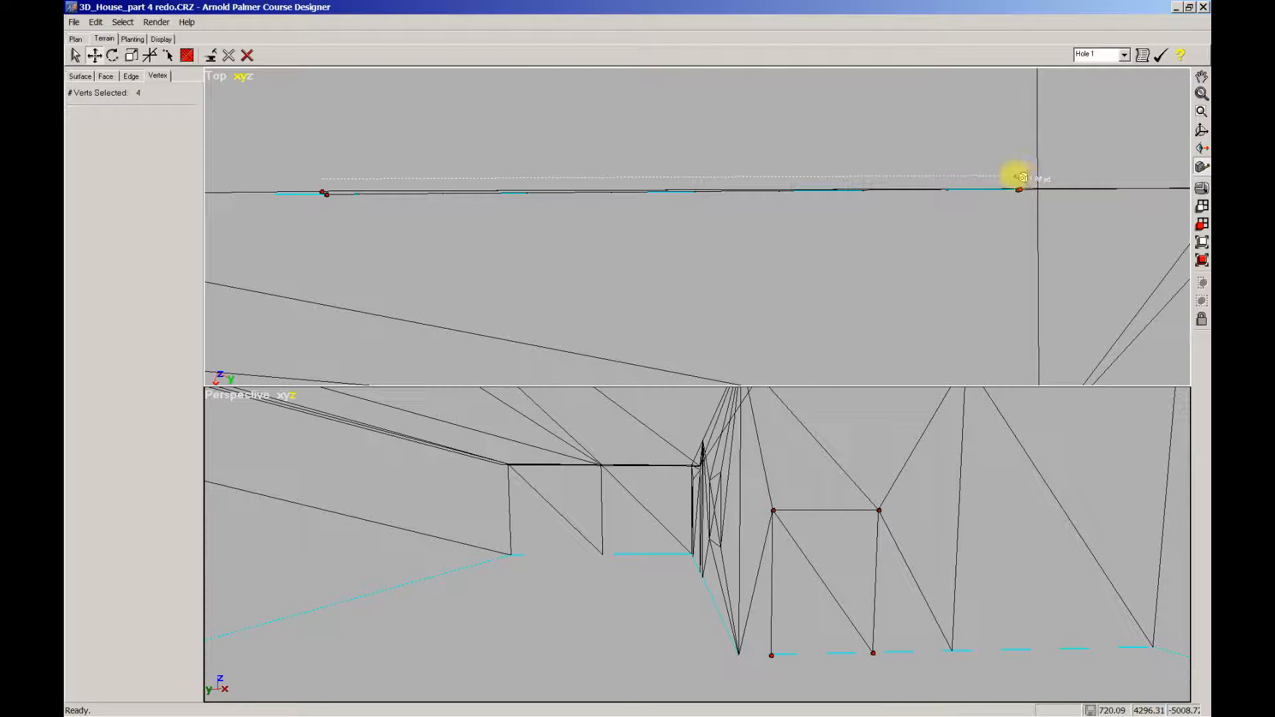
pyautogui.moveTo(1017, 175); pyautogui.dragTo(1017, 176)
# Step: Narrow the selection to one door vertex pair and move it along the wall
pyautogui.scroll(-1, 986, 229)
pyautogui.moveTo(856, 600); pyautogui.dragTo(854, 589, button='right')
pyautogui.scroll(-2, 901, 236)
pyautogui.scroll(-5, 886, 233)
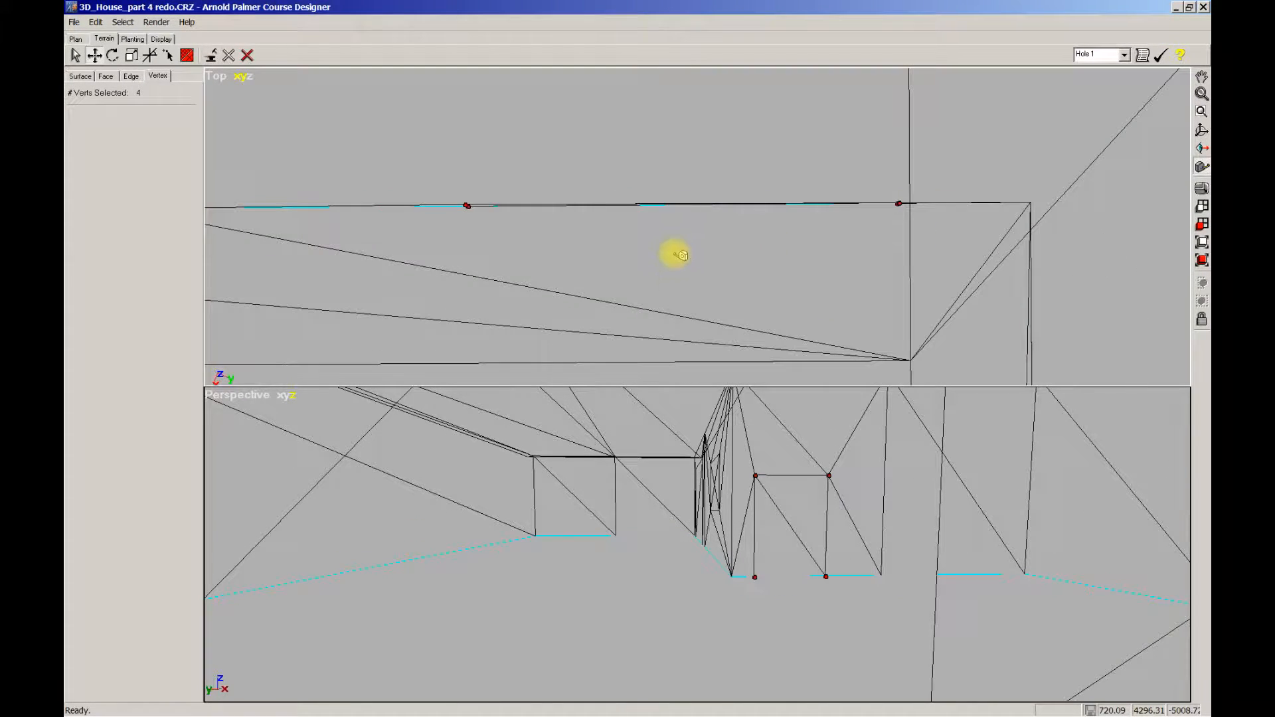
pyautogui.scroll(-3, 691, 250)
pyautogui.scroll(2, 674, 284)
pyautogui.scroll(2, 674, 270)
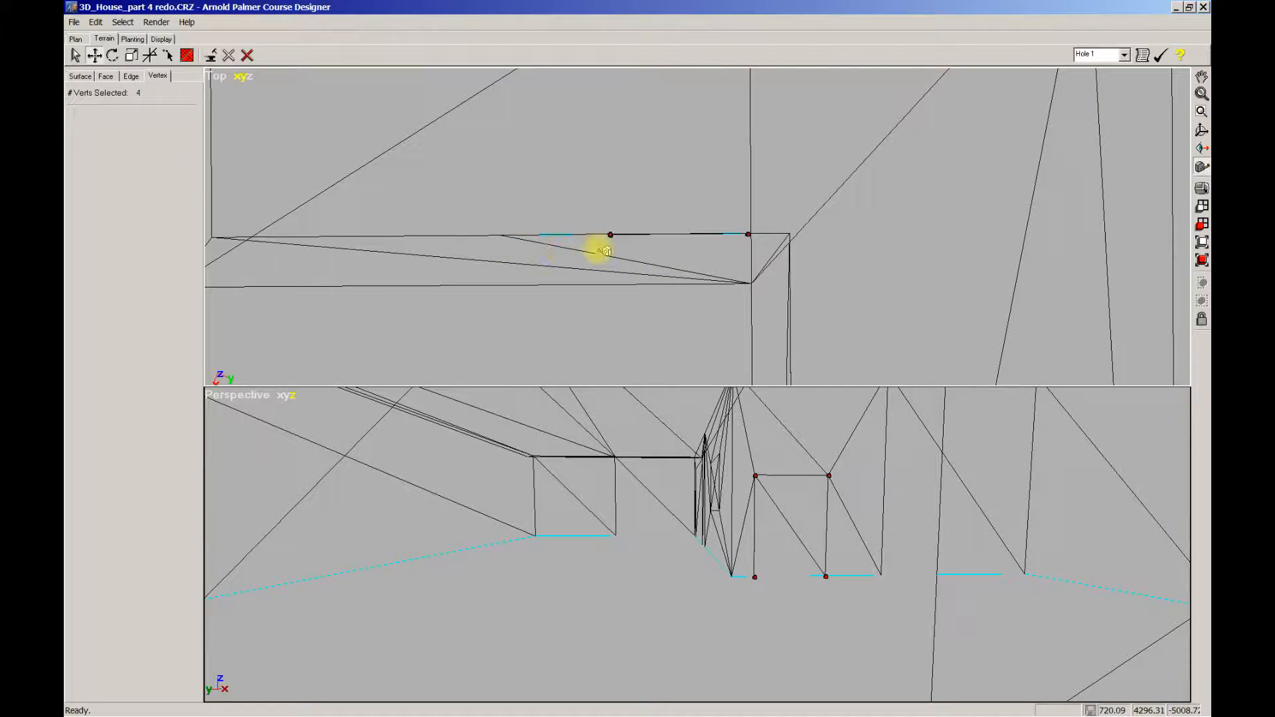
pyautogui.click(749, 235)
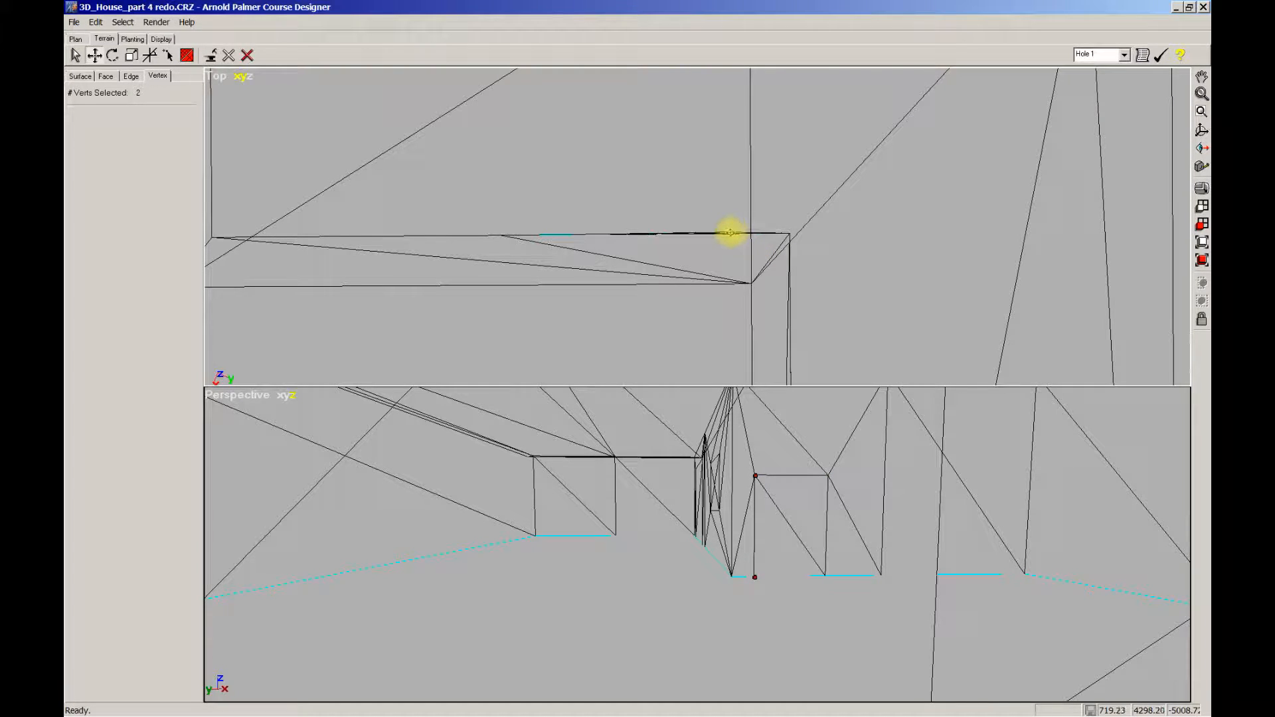
pyautogui.moveTo(730, 233); pyautogui.dragTo(732, 233)
# Step: Box-select the doorway's left vertices in Top view and snap them onto the right ones
pyautogui.scroll(5, 713, 256)
pyautogui.moveTo(706, 262)
pyautogui.mouseDown(button='middle')
pyautogui.moveTo(665, 283)
pyautogui.moveTo(728, 257)
pyautogui.mouseUp(button='middle')
pyautogui.scroll(4, 667, 291)
pyautogui.scroll(2, 835, 235)
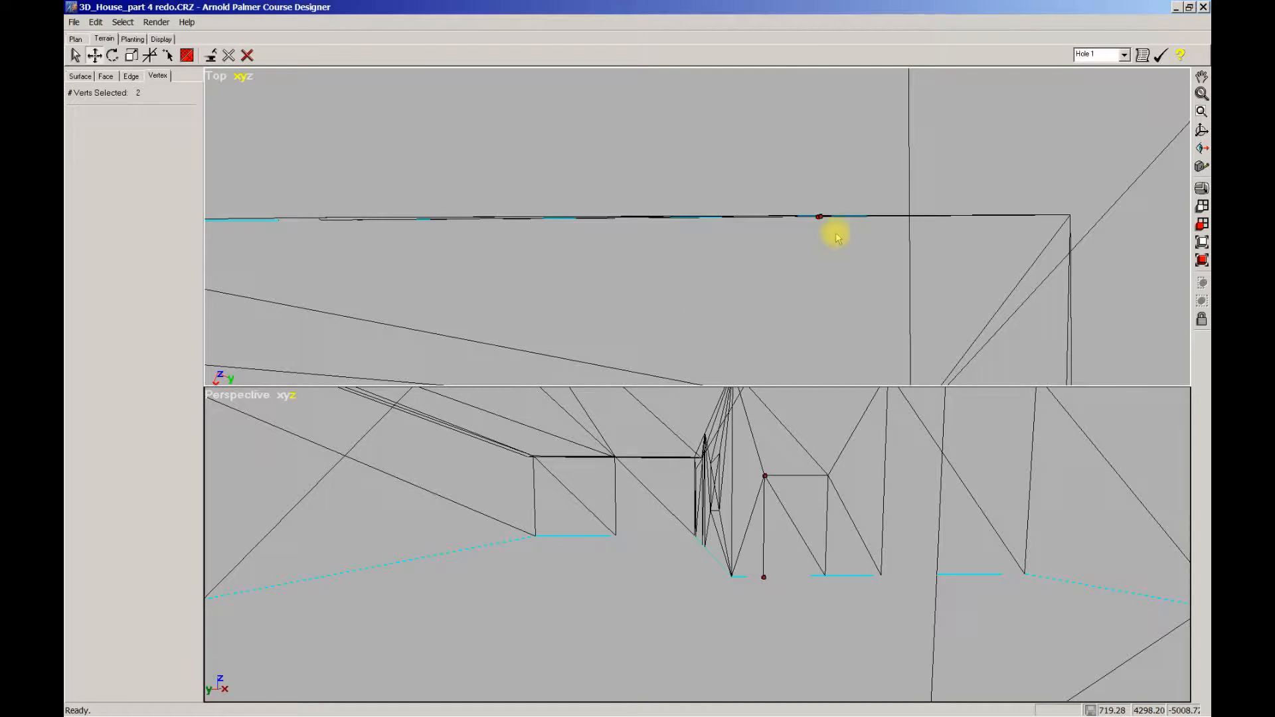
pyautogui.moveTo(257, 202); pyautogui.dragTo(850, 234)
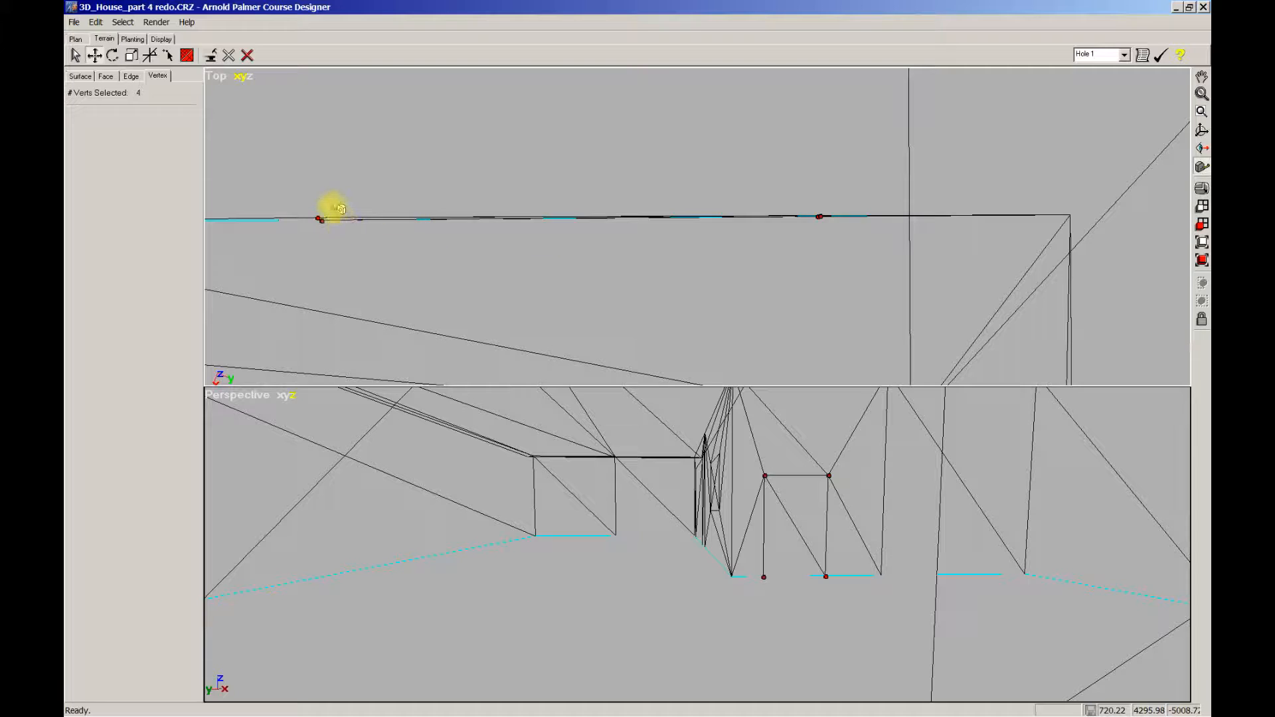
pyautogui.moveTo(328, 208); pyautogui.dragTo(758, 216)
pyautogui.moveTo(261, 179); pyautogui.dragTo(802, 261)
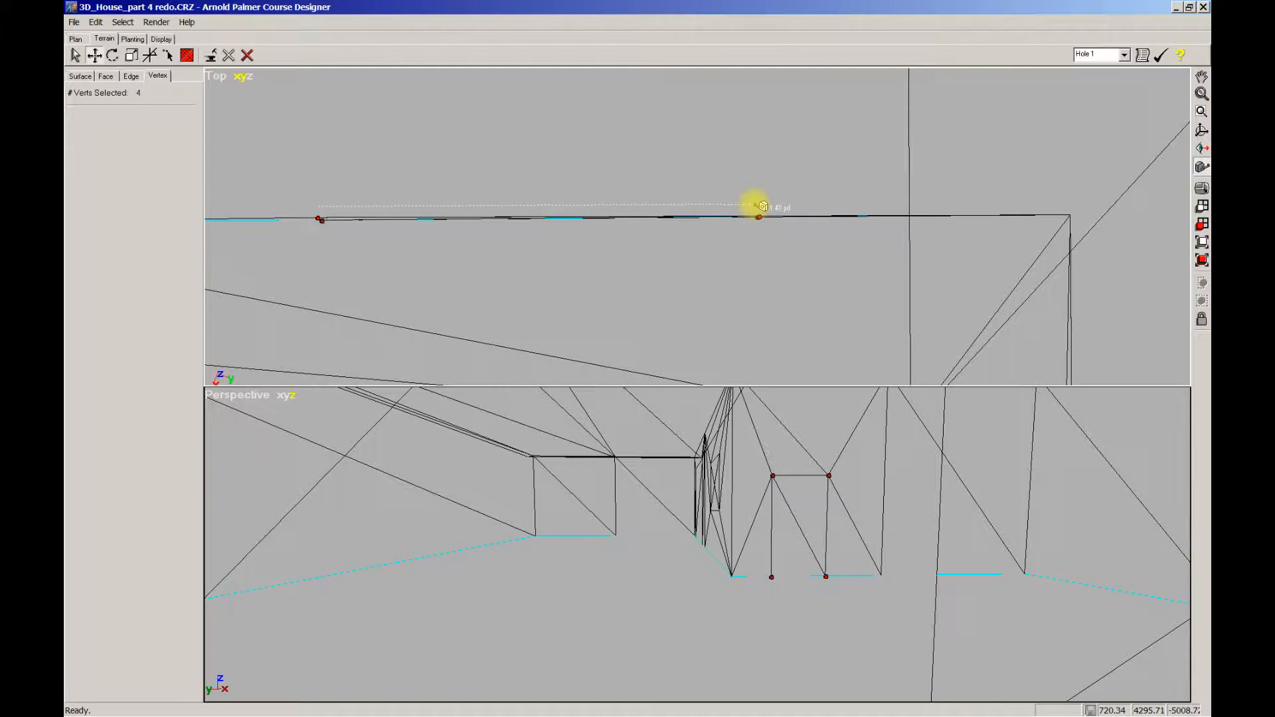
pyautogui.moveTo(761, 207); pyautogui.dragTo(740, 217)
# Step: Shift the merged vertices slightly left along the wall edge and deselect them
pyautogui.moveTo(395, 276); pyautogui.dragTo(694, 275, button='middle')
pyautogui.scroll(2, 670, 267)
pyautogui.moveTo(598, 247); pyautogui.dragTo(699, 260, button='middle')
pyautogui.scroll(3, 700, 274)
pyautogui.moveTo(620, 298); pyautogui.dragTo(737, 299, button='middle')
pyautogui.click(726, 250)
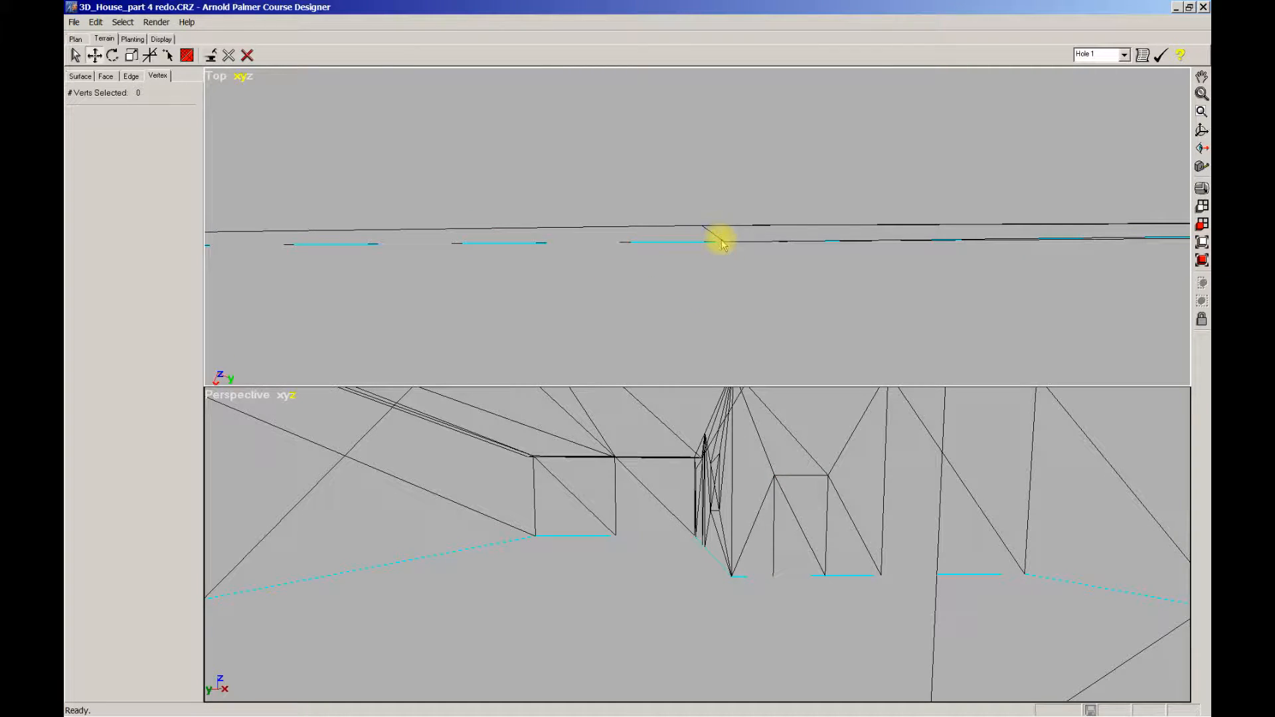
# Step: Pull a vertex up onto the upper wall edge in Top view and adjust the door vertex selection
pyautogui.moveTo(723, 241); pyautogui.dragTo(699, 225)
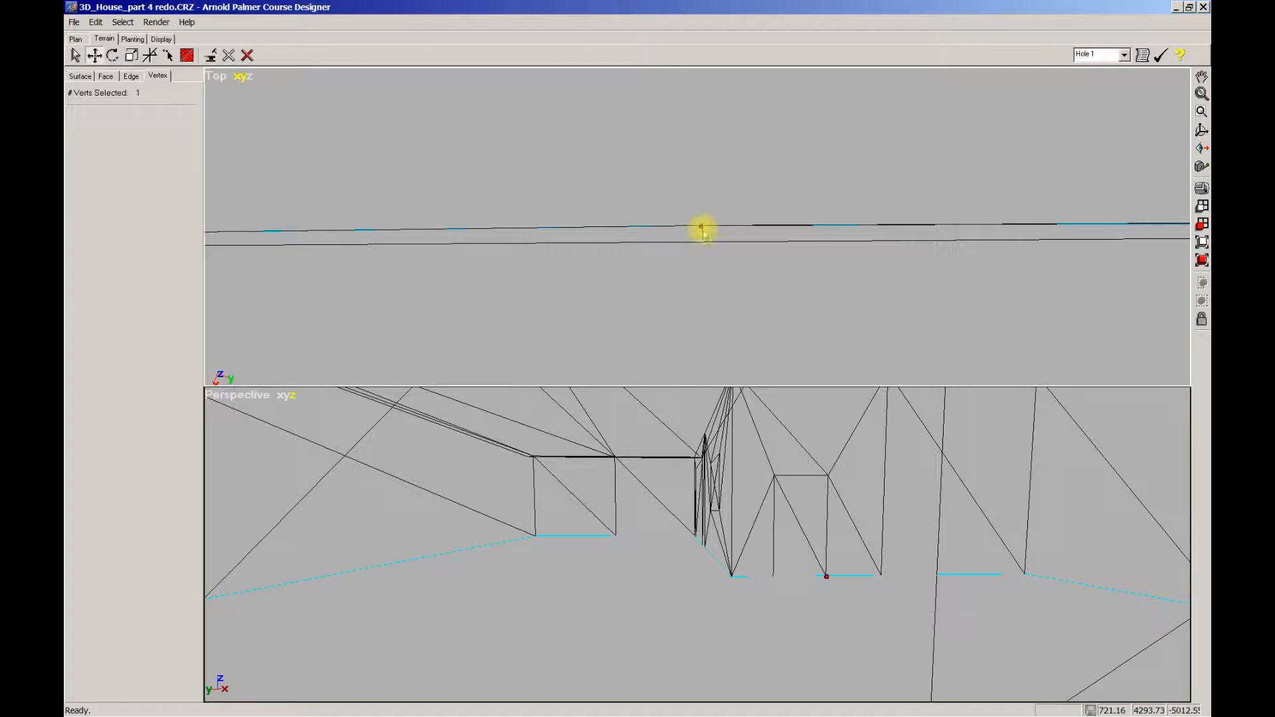
pyautogui.moveTo(916, 273); pyautogui.dragTo(292, 271, button='middle')
pyautogui.scroll(-2, 731, 297)
pyautogui.moveTo(532, 188); pyautogui.dragTo(770, 260)
pyautogui.moveTo(686, 257); pyautogui.dragTo(693, 266, button='middle')
pyautogui.scroll(8, 731, 262)
pyautogui.moveTo(843, 283); pyautogui.dragTo(632, 299, button='middle')
pyautogui.click(654, 237)
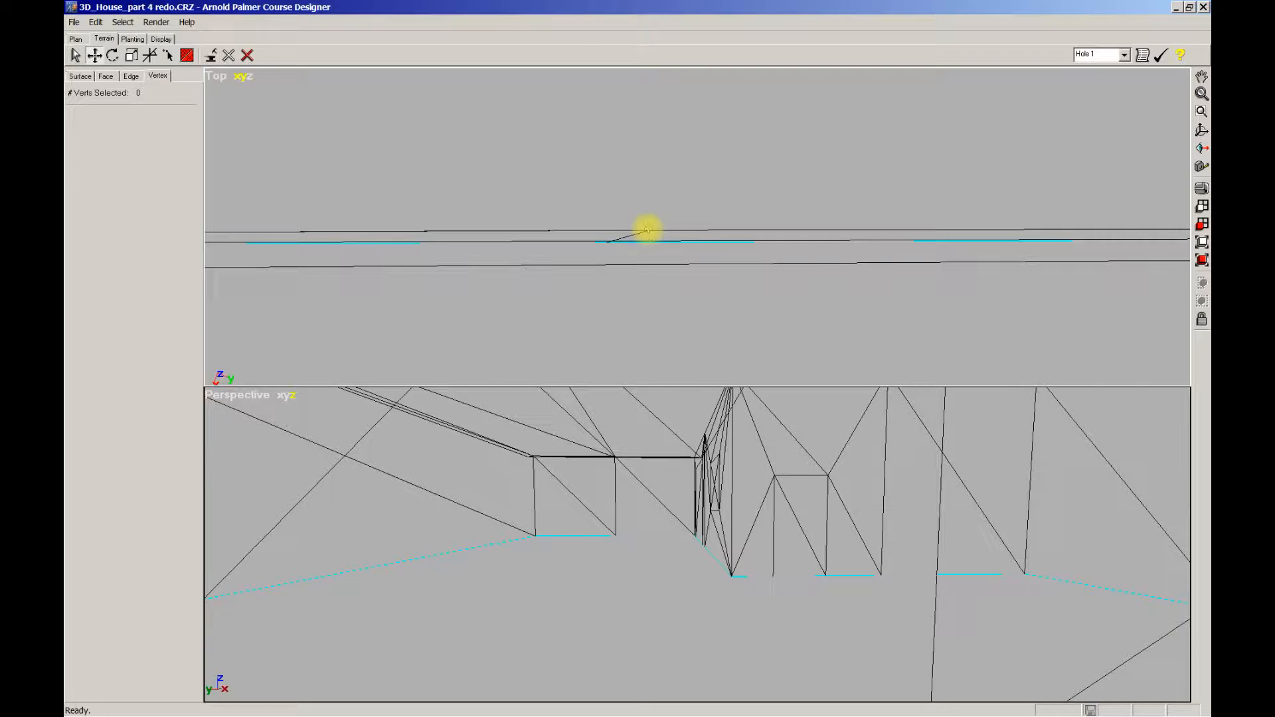
# Step: Drop the stray vertex back onto the wall line and box-select the four door vertices
pyautogui.moveTo(650, 230); pyautogui.dragTo(605, 240)
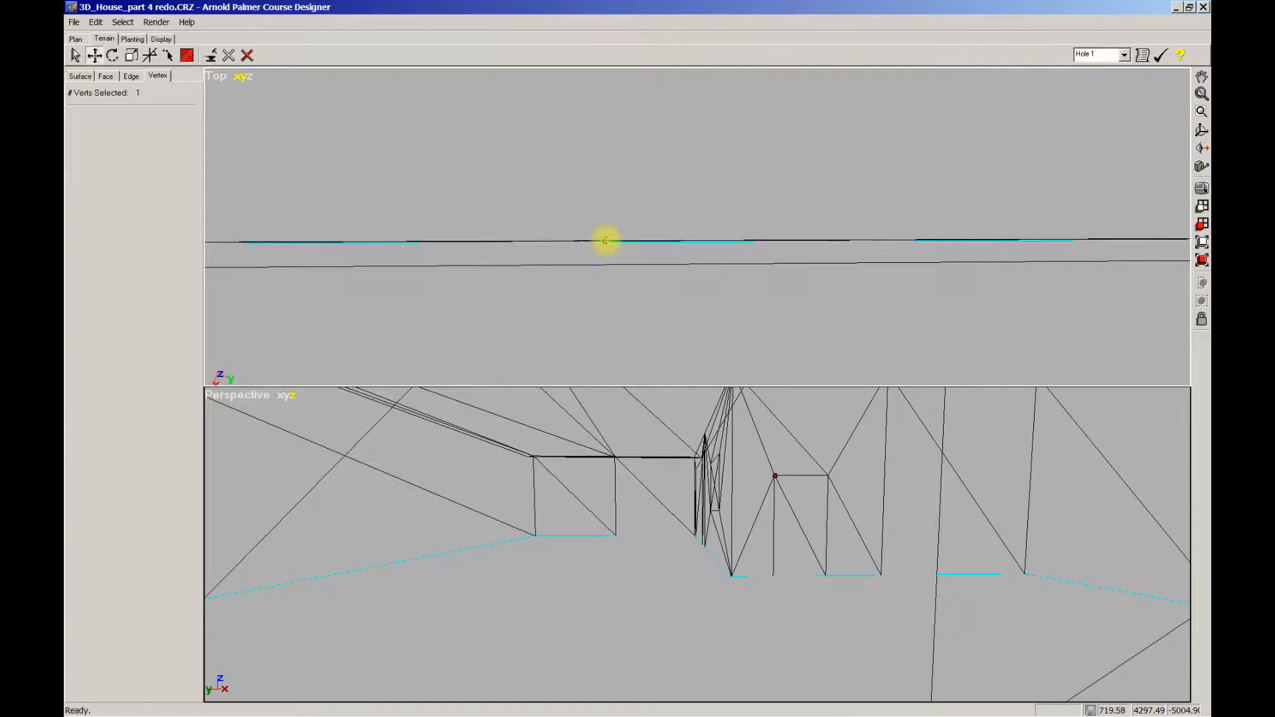
pyautogui.scroll(-5, 603, 262)
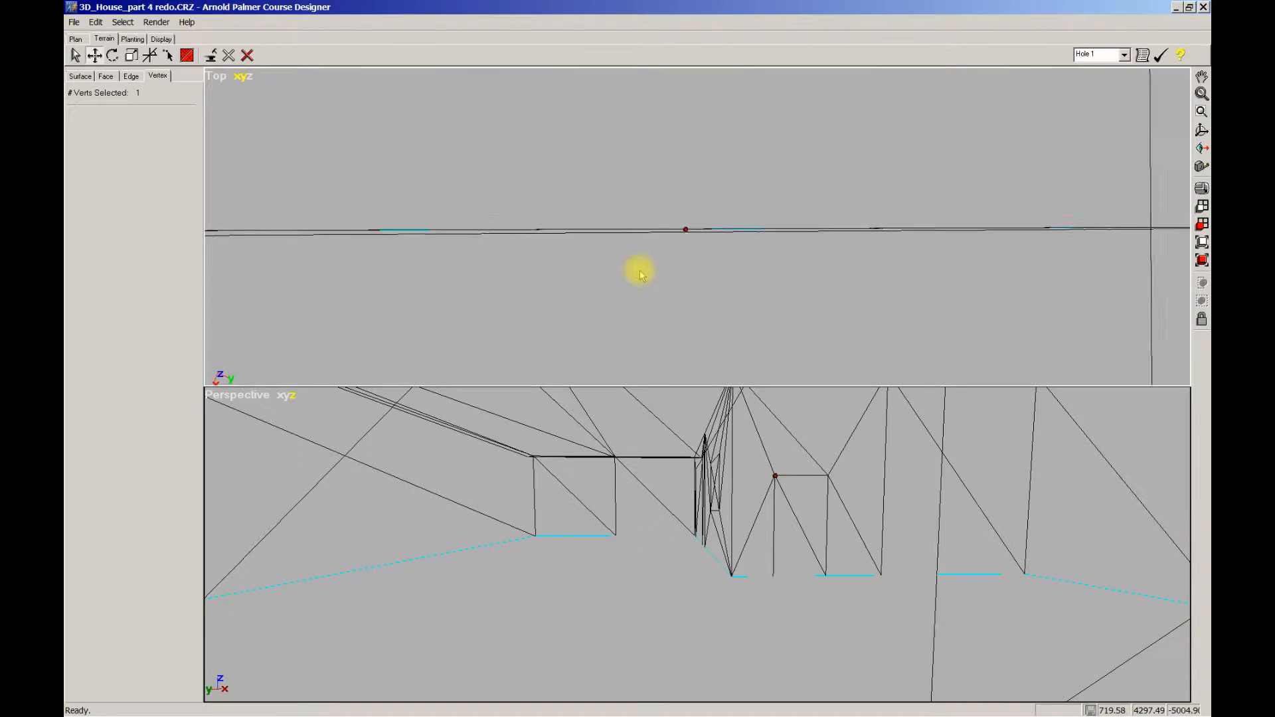
pyautogui.moveTo(643, 265); pyautogui.dragTo(700, 270, button='middle')
pyautogui.moveTo(326, 193); pyautogui.dragTo(885, 272)
pyautogui.moveTo(534, 267); pyautogui.dragTo(627, 275, button='middle')
pyautogui.moveTo(386, 193); pyautogui.dragTo(863, 266)
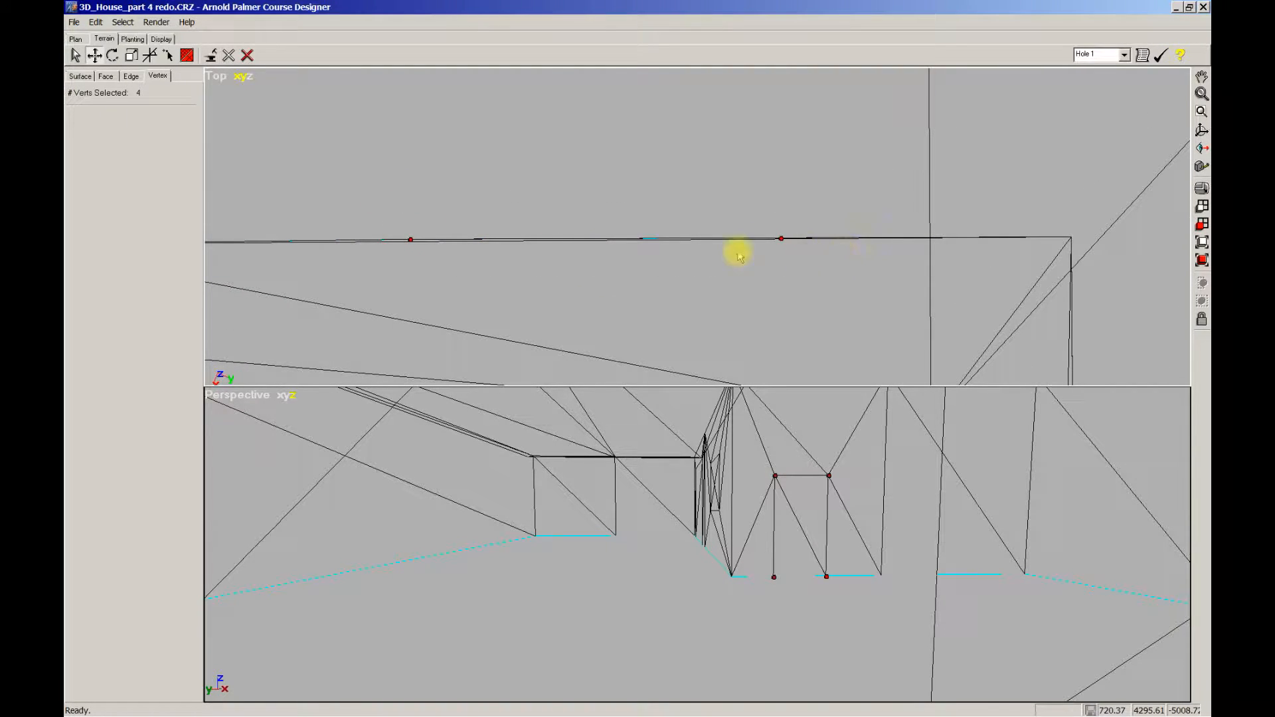
# Step: Nudge the selected door vertices onto the wall line in Top view and check their spacing
pyautogui.moveTo(411, 239); pyautogui.dragTo(411, 242)
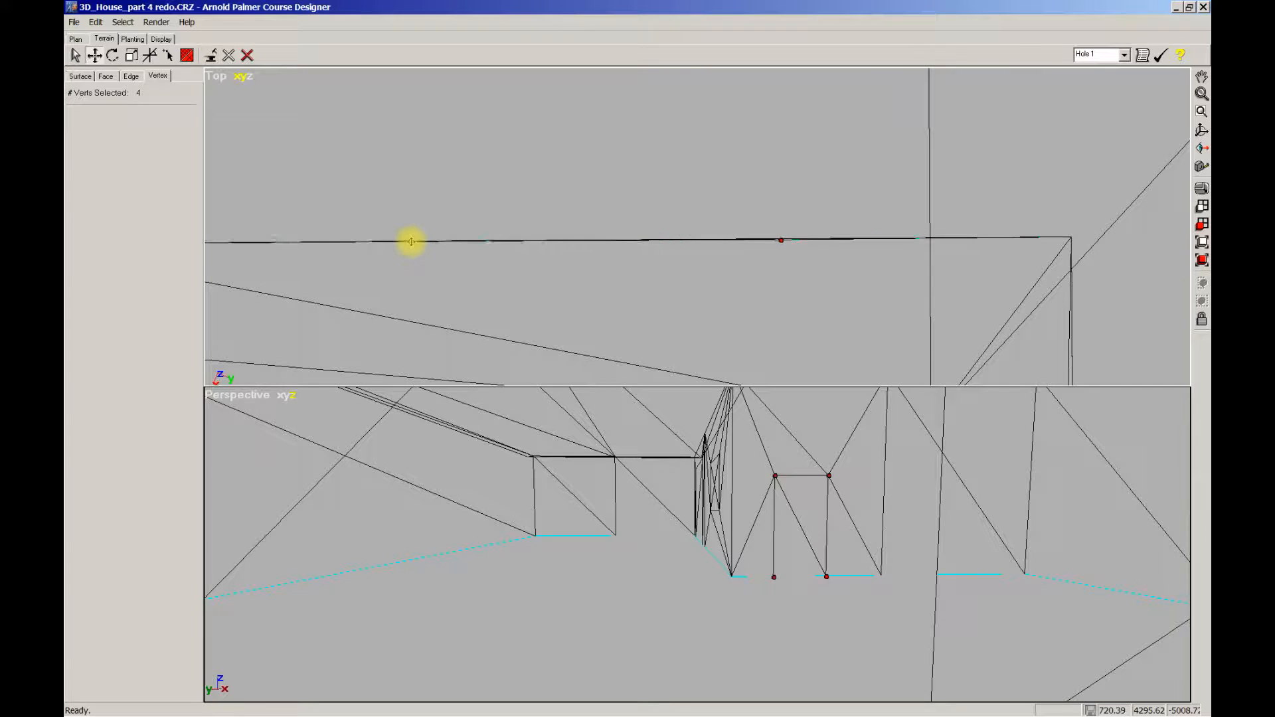
pyautogui.scroll(-2, 678, 290)
pyautogui.moveTo(677, 290); pyautogui.dragTo(706, 250, button='middle')
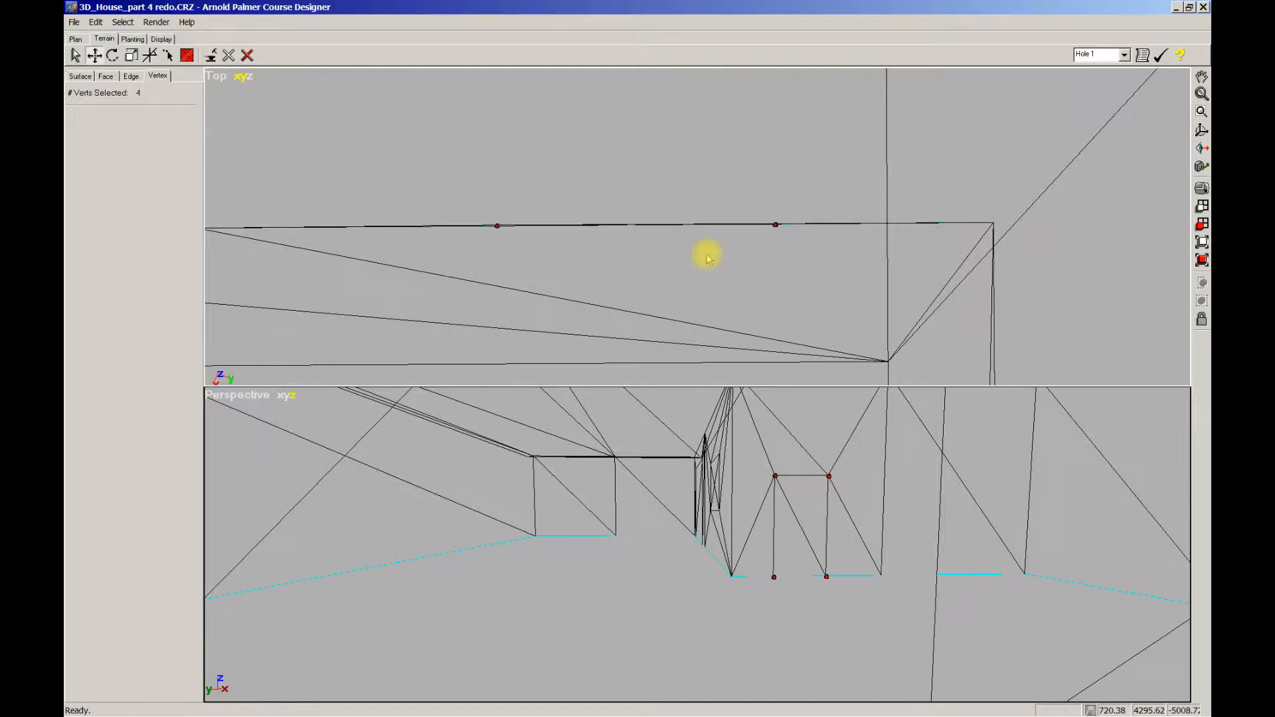
pyautogui.moveTo(498, 213); pyautogui.dragTo(776, 215)
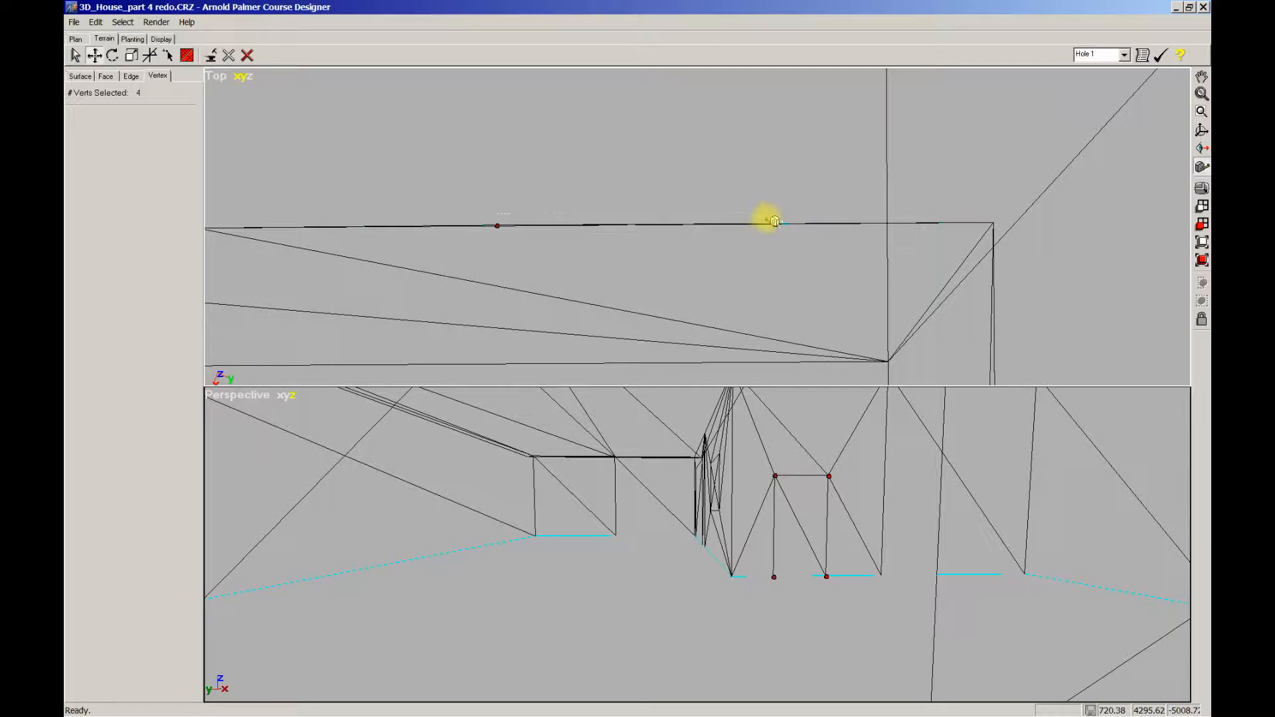
# Step: Pan and zoom the Perspective view to inspect the rectangular doorway
pyautogui.moveTo(837, 609); pyautogui.dragTo(764, 538, button='middle')
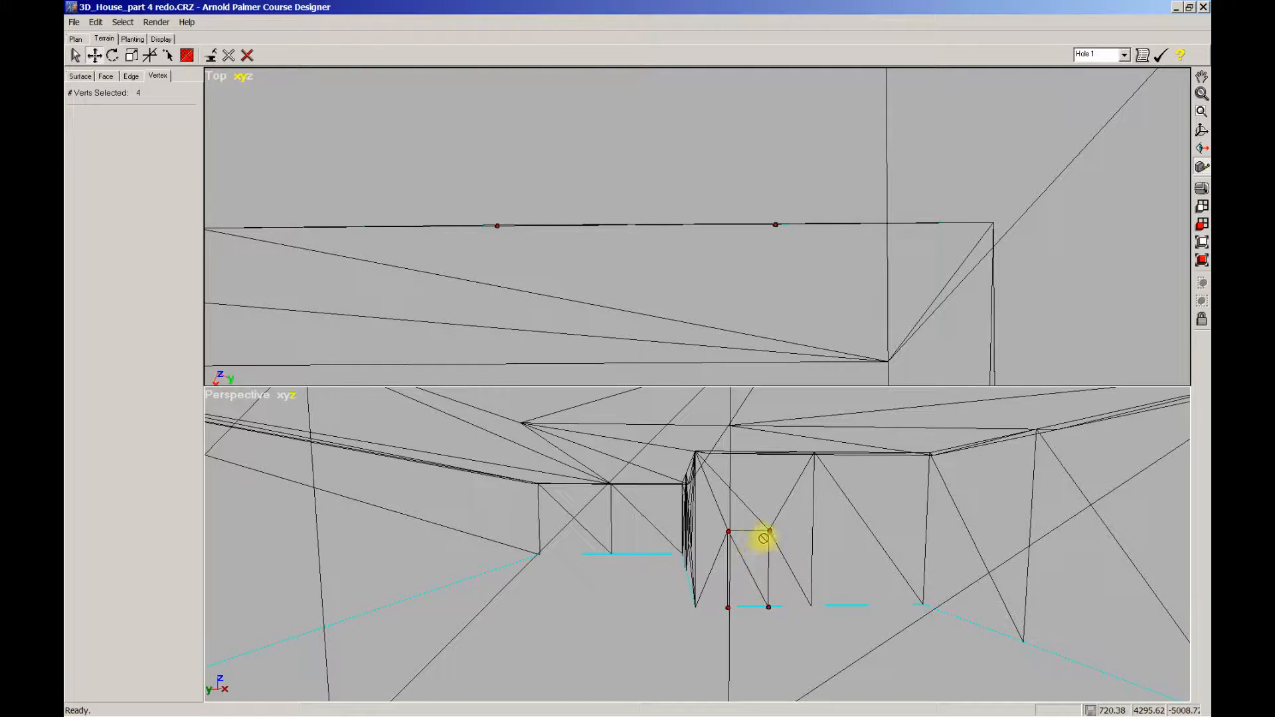
pyautogui.scroll(-1, 749, 455)
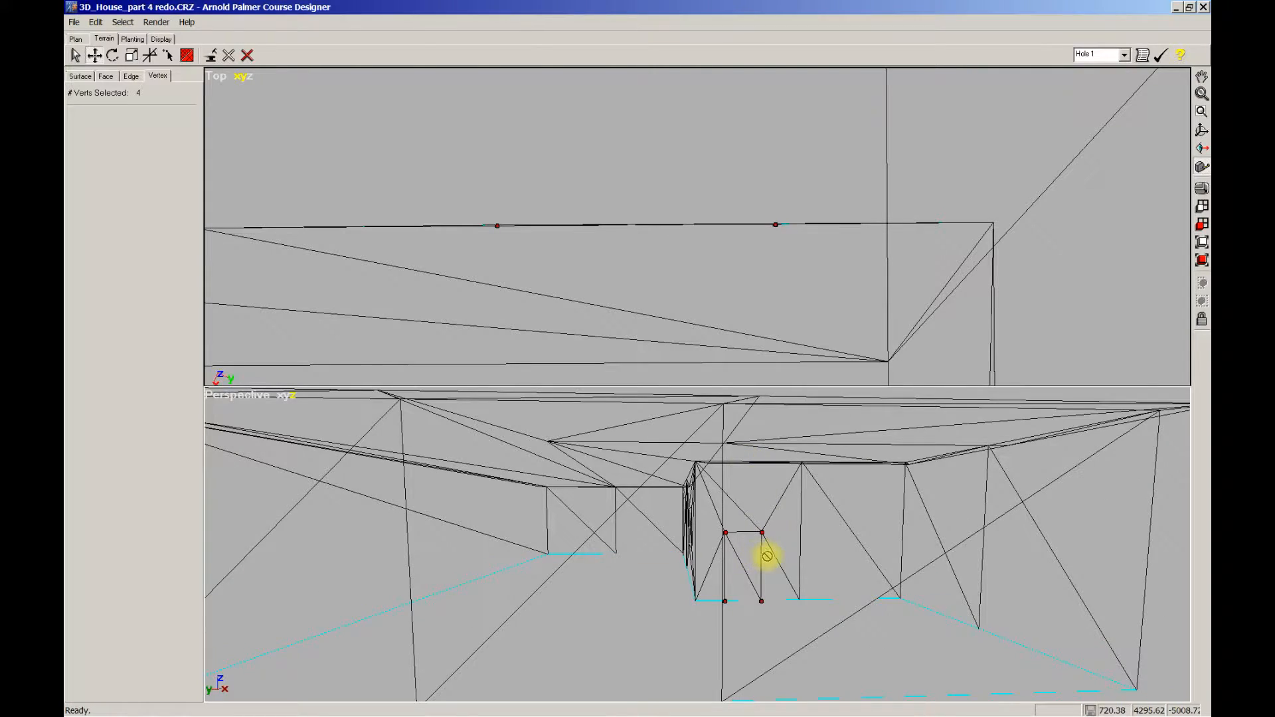
pyautogui.scroll(-1, 766, 558)
pyautogui.moveTo(765, 558); pyautogui.dragTo(748, 564, button='middle')
pyautogui.scroll(2, 746, 620)
pyautogui.scroll(1, 743, 619)
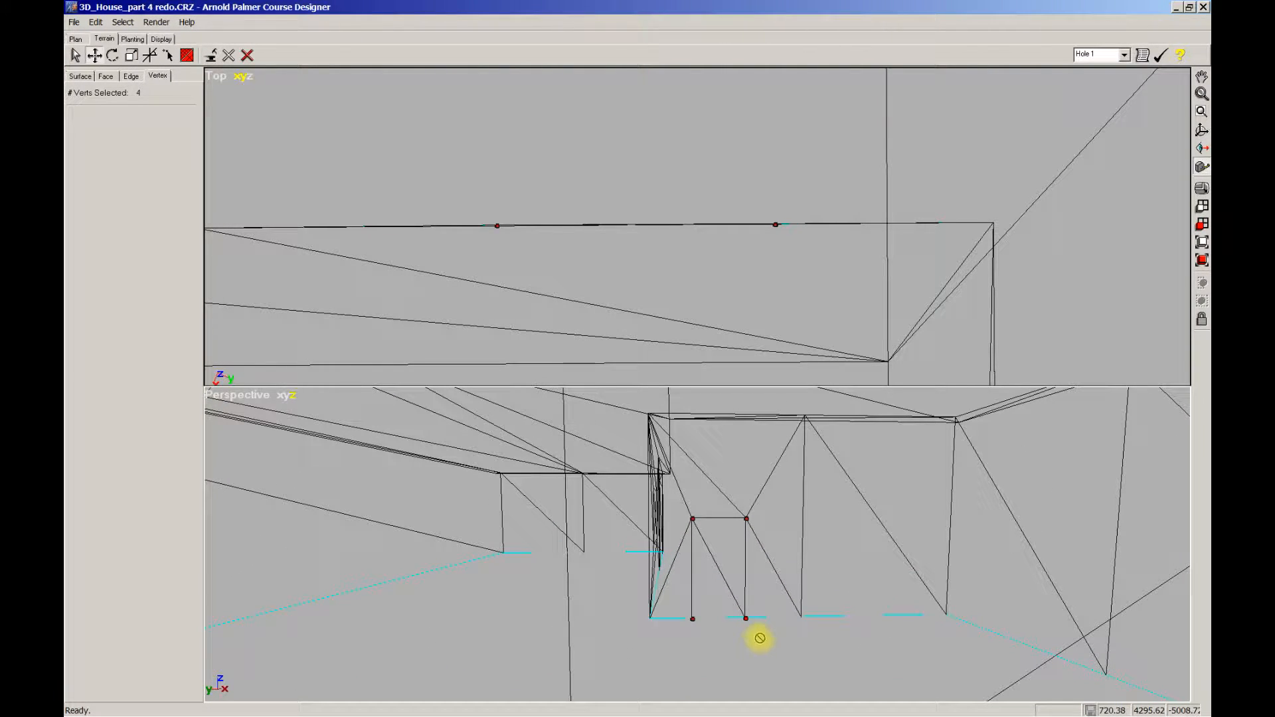
pyautogui.moveTo(782, 643); pyautogui.dragTo(748, 640, button='middle')
pyautogui.scroll(1, 752, 637)
pyautogui.scroll(-2, 777, 620)
pyautogui.scroll(3, 772, 617)
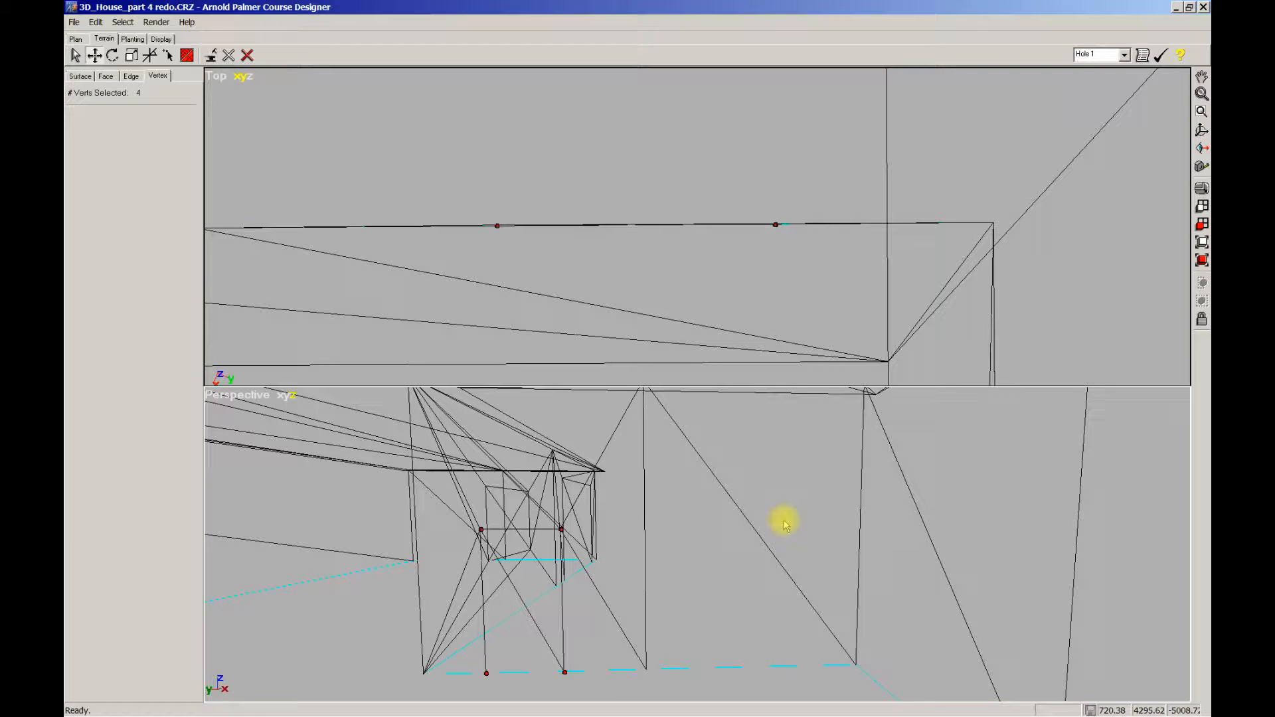
# Step: Maximize the Perspective view and tilt it toward the wall beside the doorway
pyautogui.press('w')
pyautogui.scroll(-2, 786, 520)
pyautogui.moveTo(797, 515); pyautogui.dragTo(797, 534, button='middle')
pyautogui.scroll(2, 793, 531)
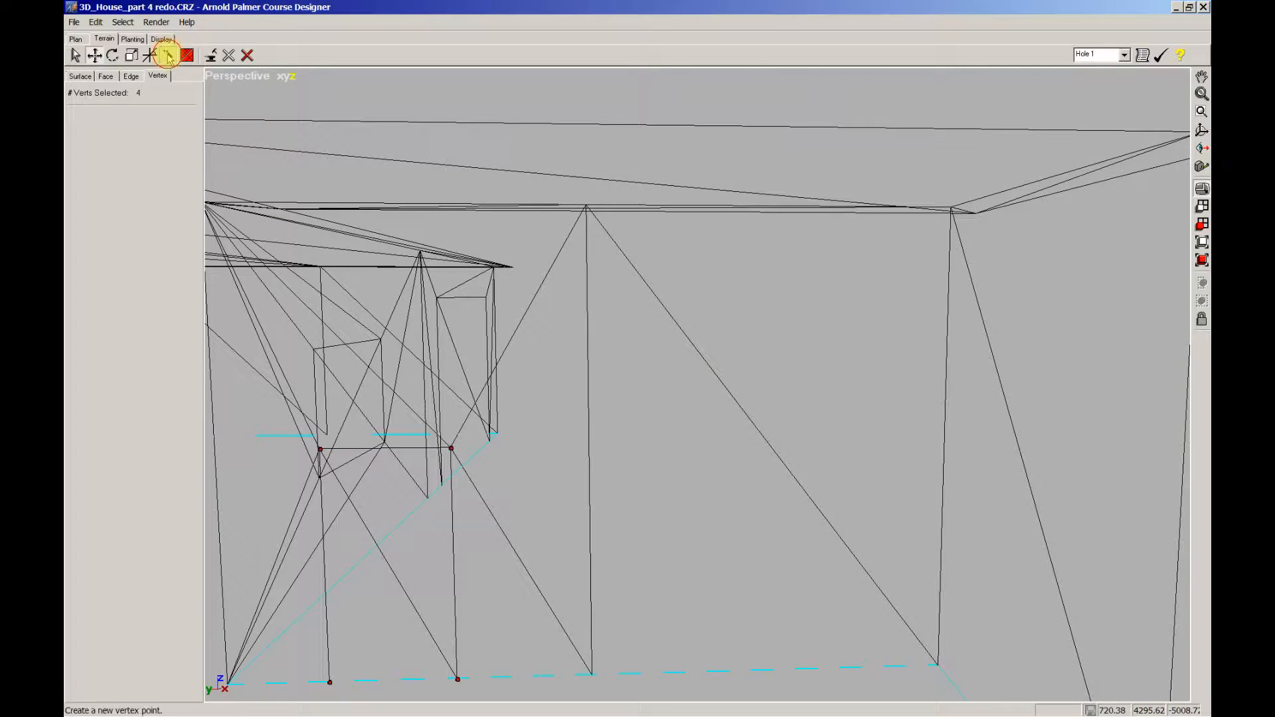
# Step: Use Split Edge on the wall's crossing diagonals to create the four window corners
pyautogui.click(132, 77)
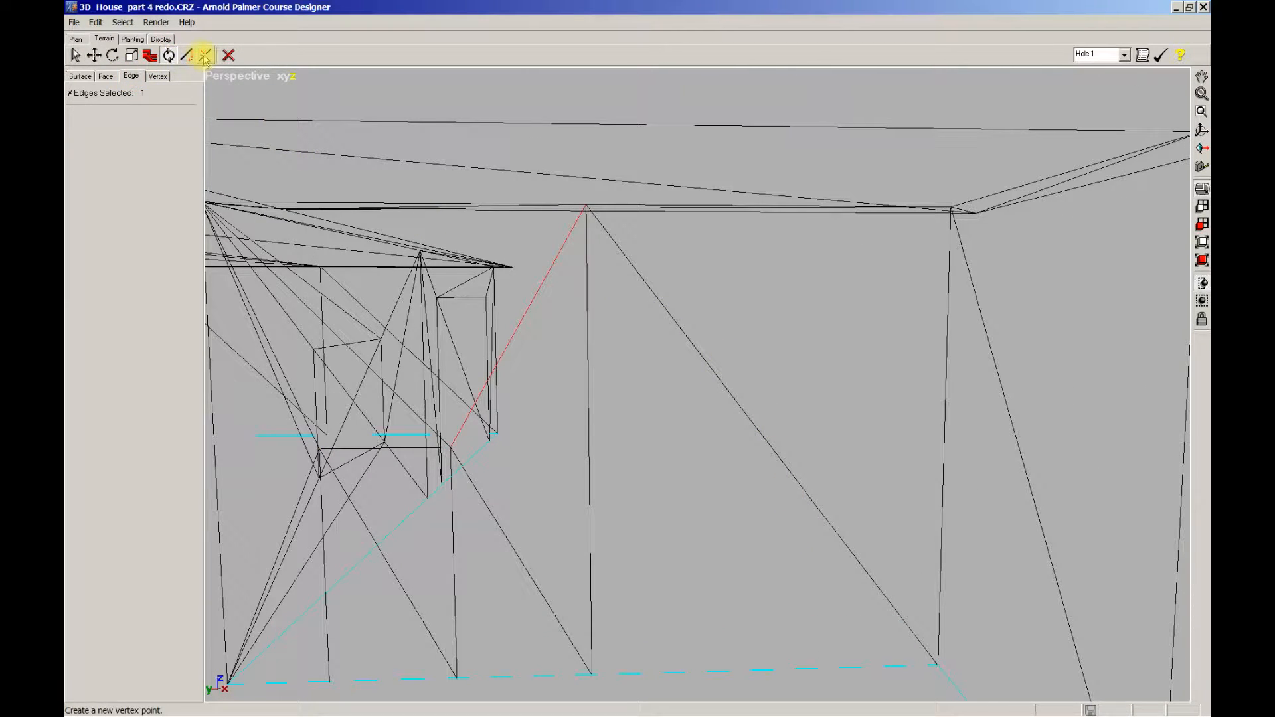
pyautogui.click(205, 56)
pyautogui.click(772, 449)
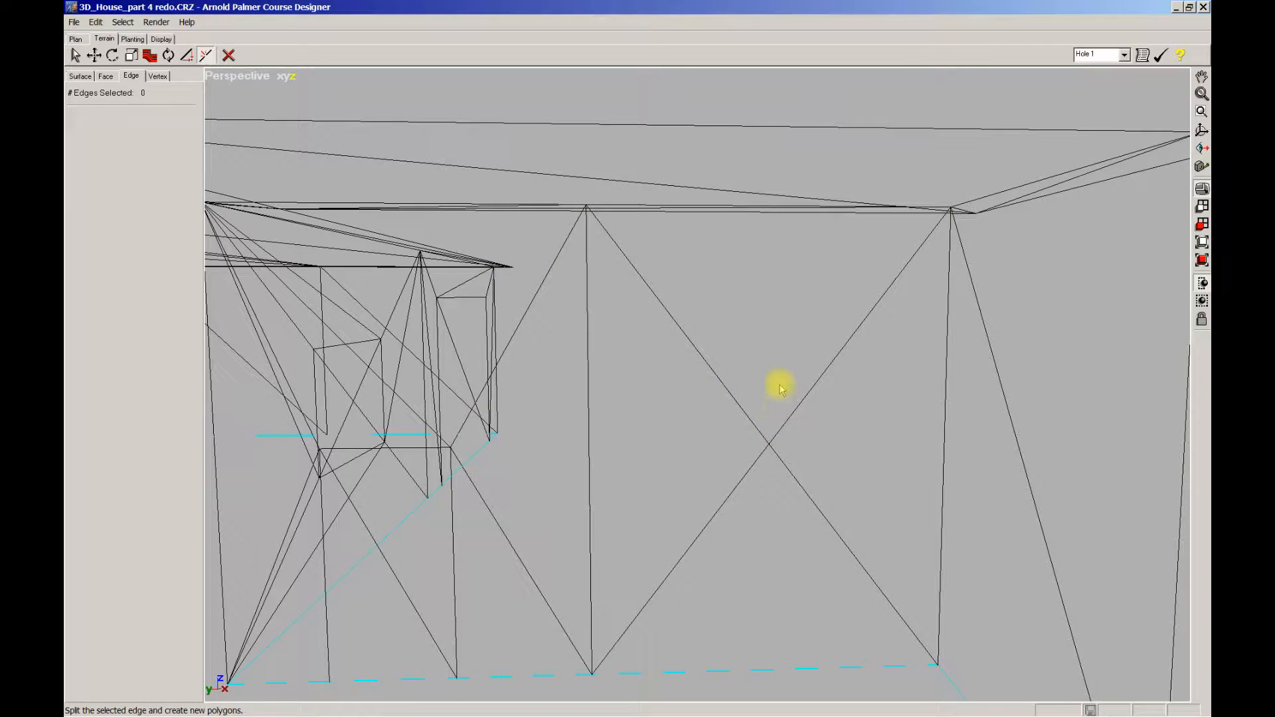
pyautogui.click(747, 472)
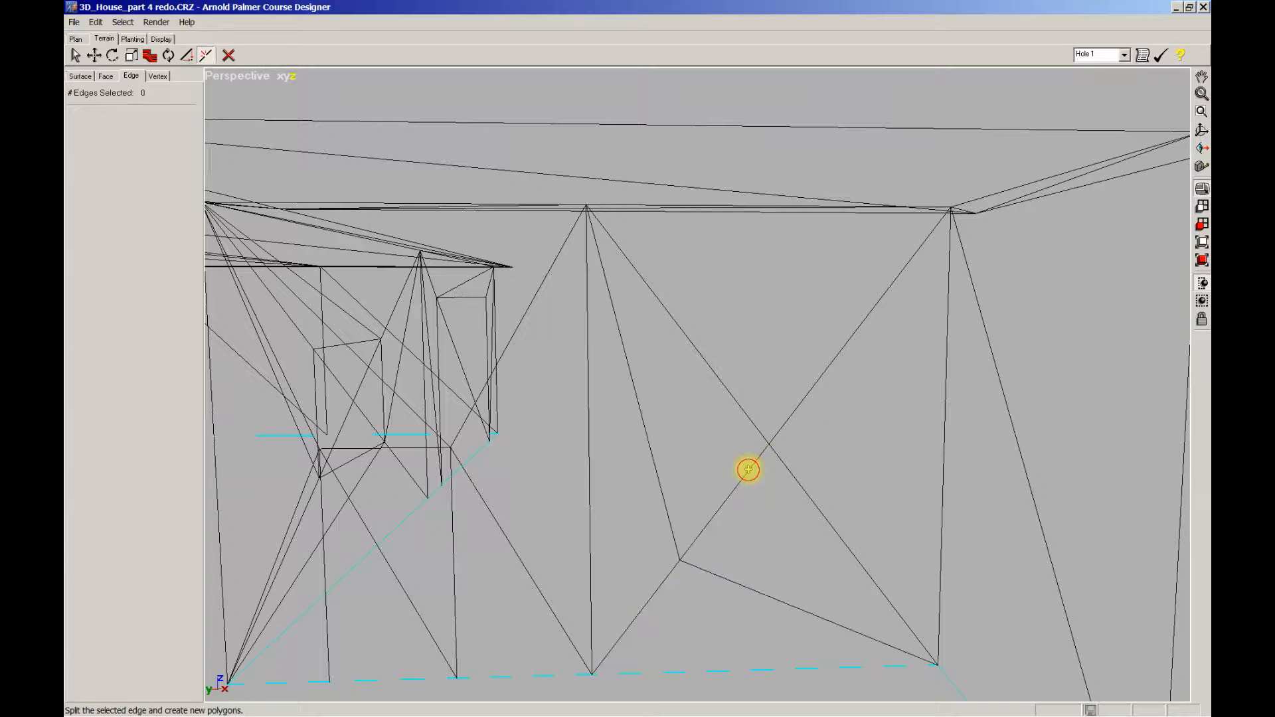
pyautogui.click(750, 418)
pyautogui.click(788, 418)
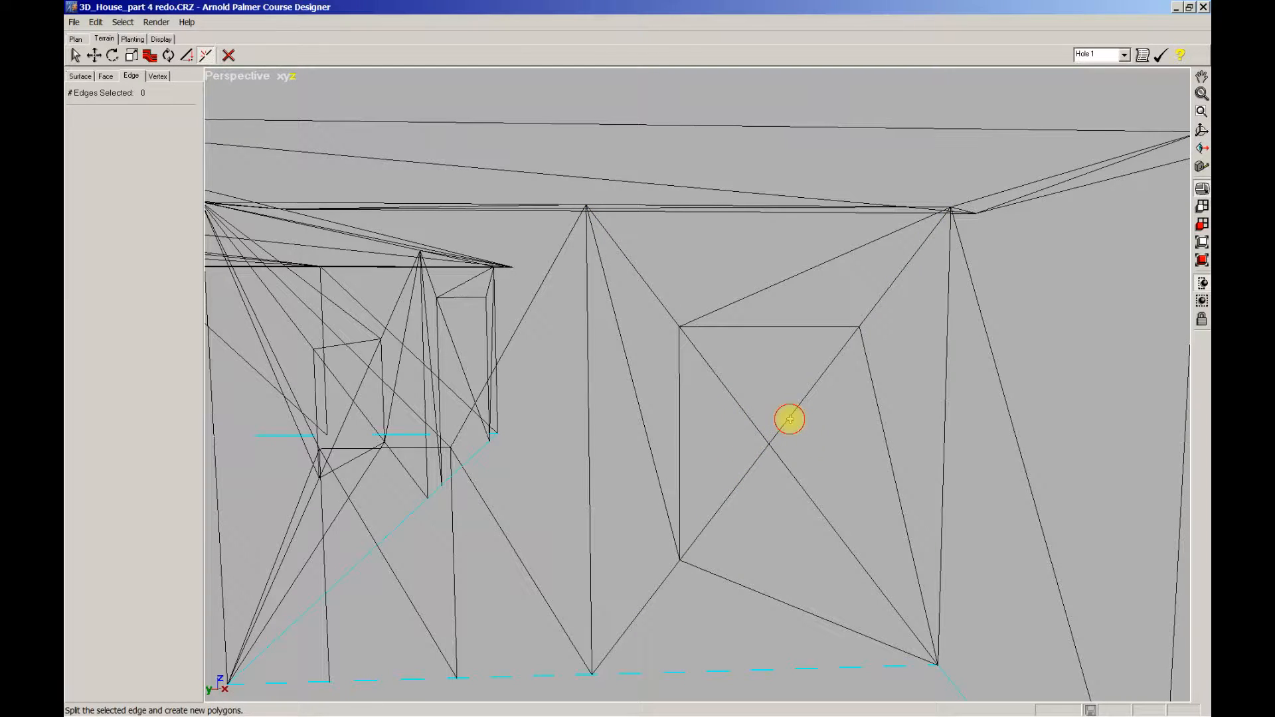
pyautogui.click(808, 494)
pyautogui.scroll(-2, 797, 490)
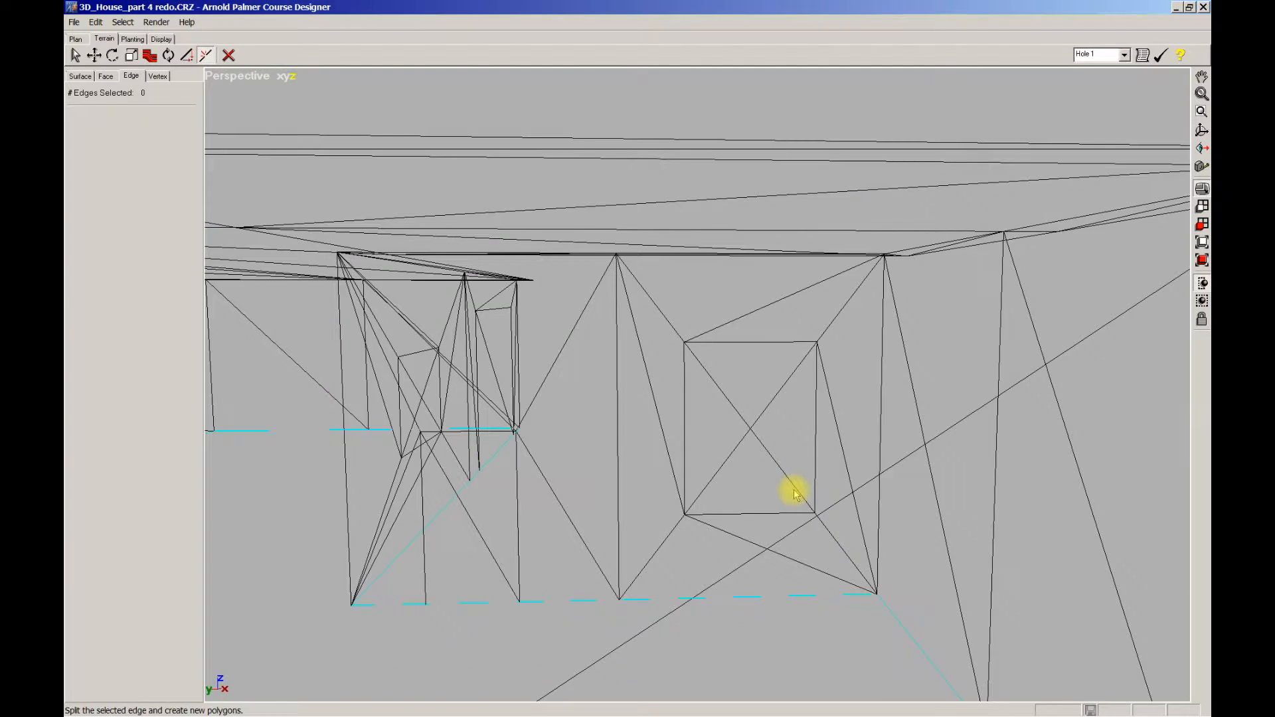
pyautogui.moveTo(794, 490); pyautogui.dragTo(791, 492, button='middle')
pyautogui.scroll(1, 792, 491)
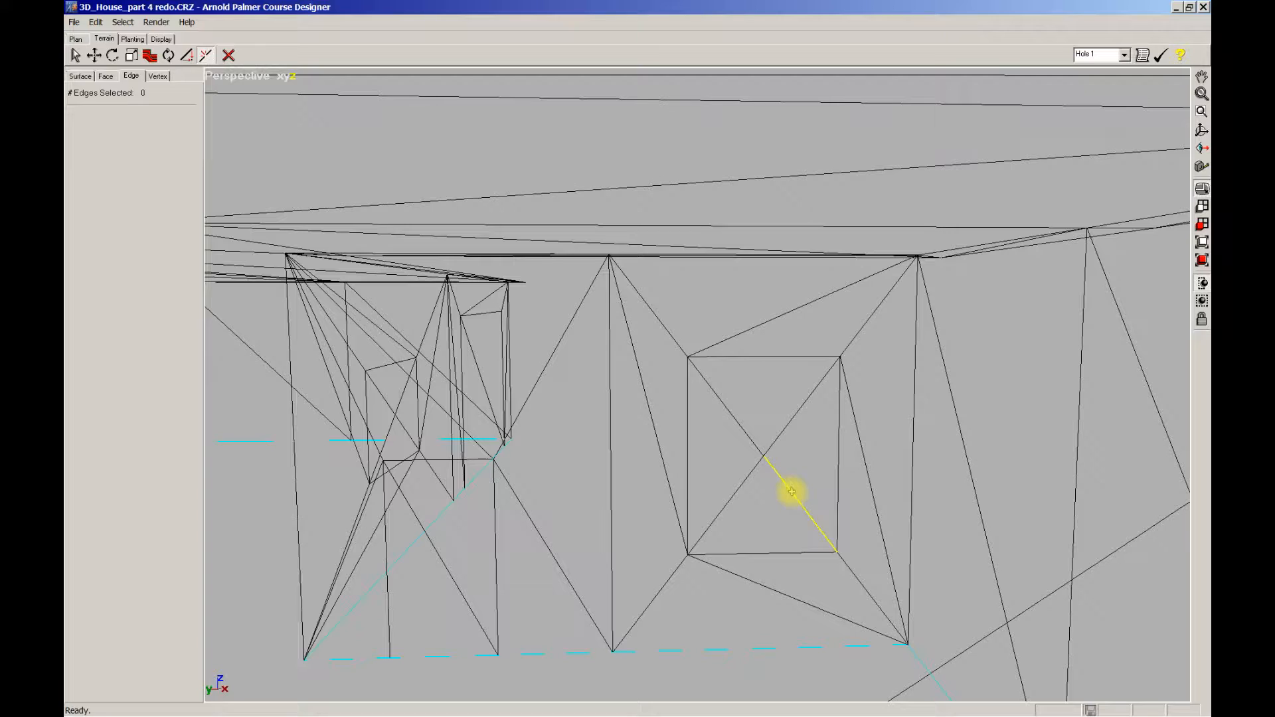
# Step: With the Move tool in Vertex mode, select the window's top and bottom corner vertices
pyautogui.click(158, 76)
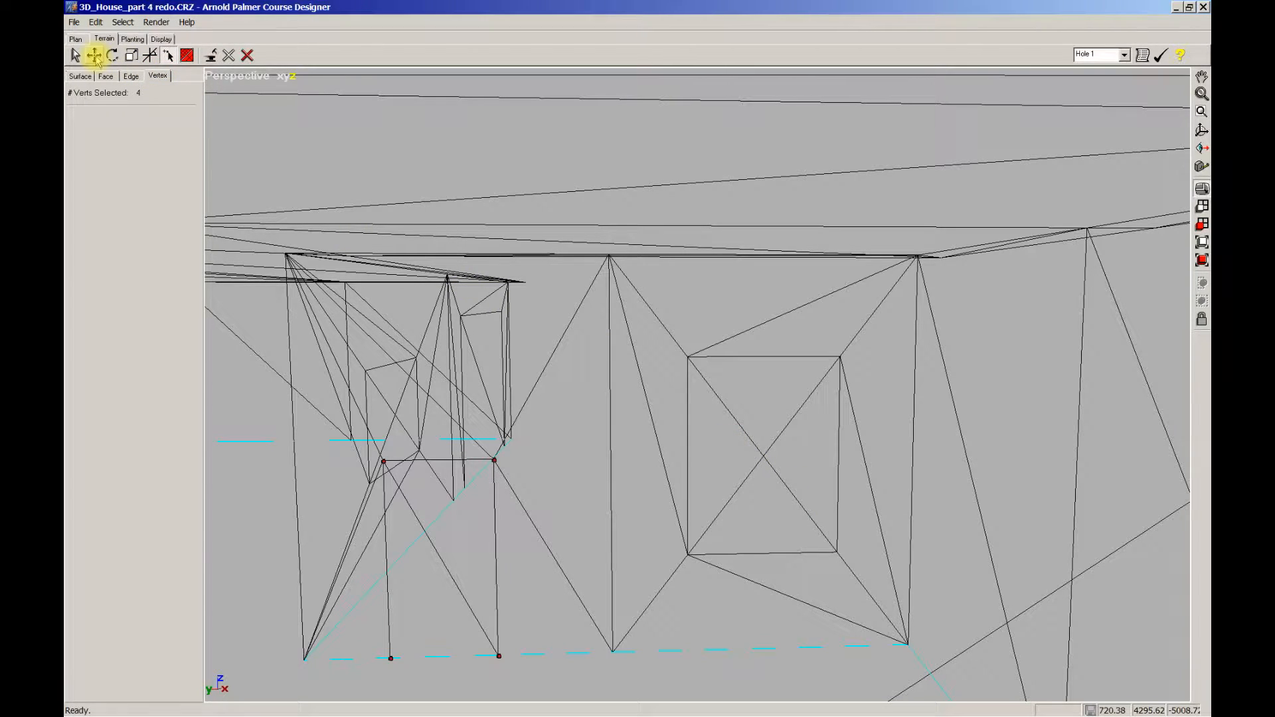
pyautogui.click(95, 56)
pyautogui.moveTo(644, 505); pyautogui.dragTo(820, 478)
pyautogui.moveTo(648, 334); pyautogui.dragTo(841, 388)
pyautogui.moveTo(734, 436); pyautogui.dragTo(788, 461)
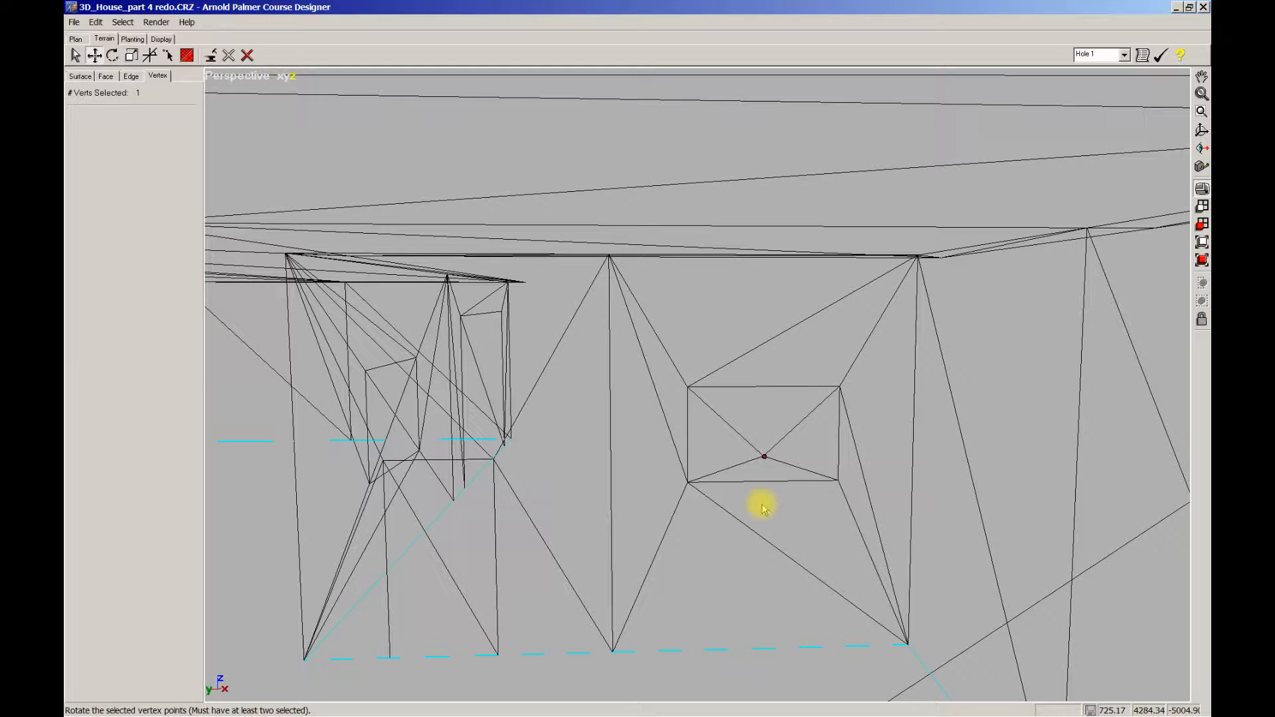
pyautogui.moveTo(770, 505)
pyautogui.mouseDown(button='middle')
pyautogui.moveTo(768, 492)
pyautogui.moveTo(768, 502)
pyautogui.mouseUp(button='middle')
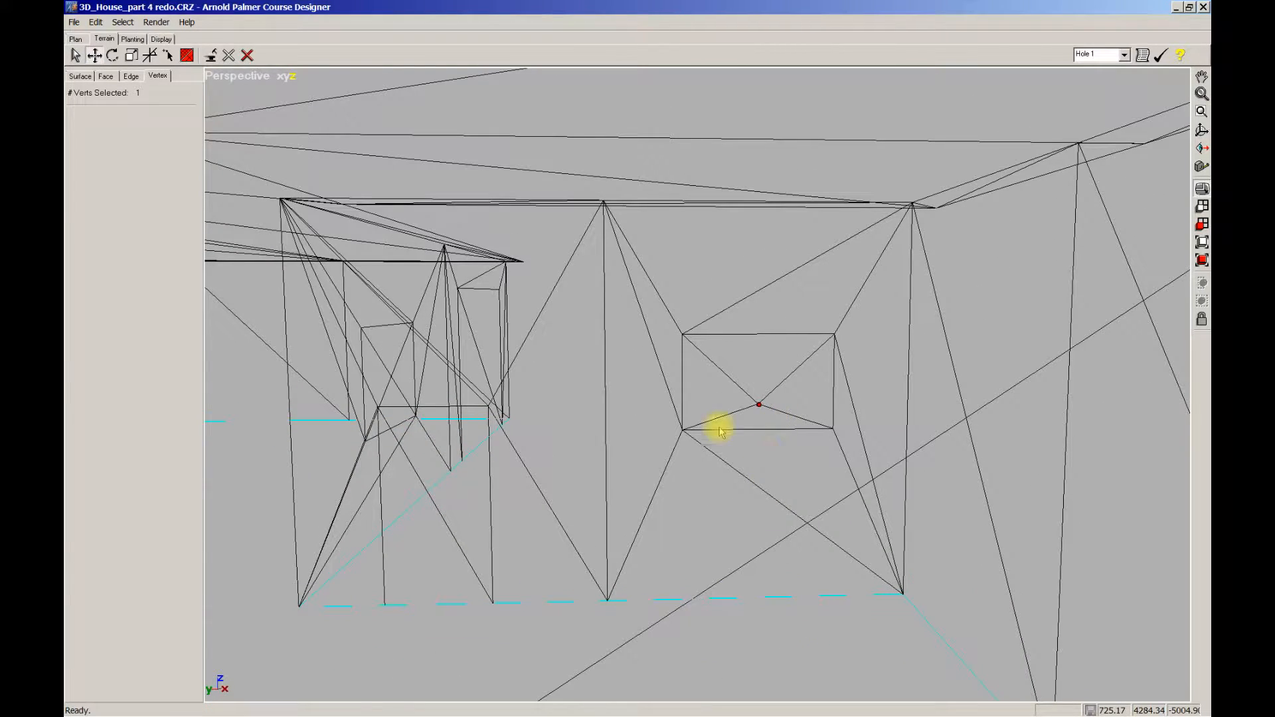
pyautogui.click(784, 471)
pyautogui.moveTo(779, 458); pyautogui.dragTo(849, 492, button='middle')
# Step: Rotate the Perspective view to face the next house wall
pyautogui.scroll(-1, 767, 477)
pyautogui.moveTo(626, 514); pyautogui.dragTo(889, 506, button='middle')
pyautogui.keyDown('ctrl'); pyautogui.moveTo(737, 499); pyautogui.dragTo(843, 515, button='middle'); pyautogui.keyUp('ctrl')
pyautogui.scroll(6, 838, 548)
pyautogui.scroll(1, 860, 516)
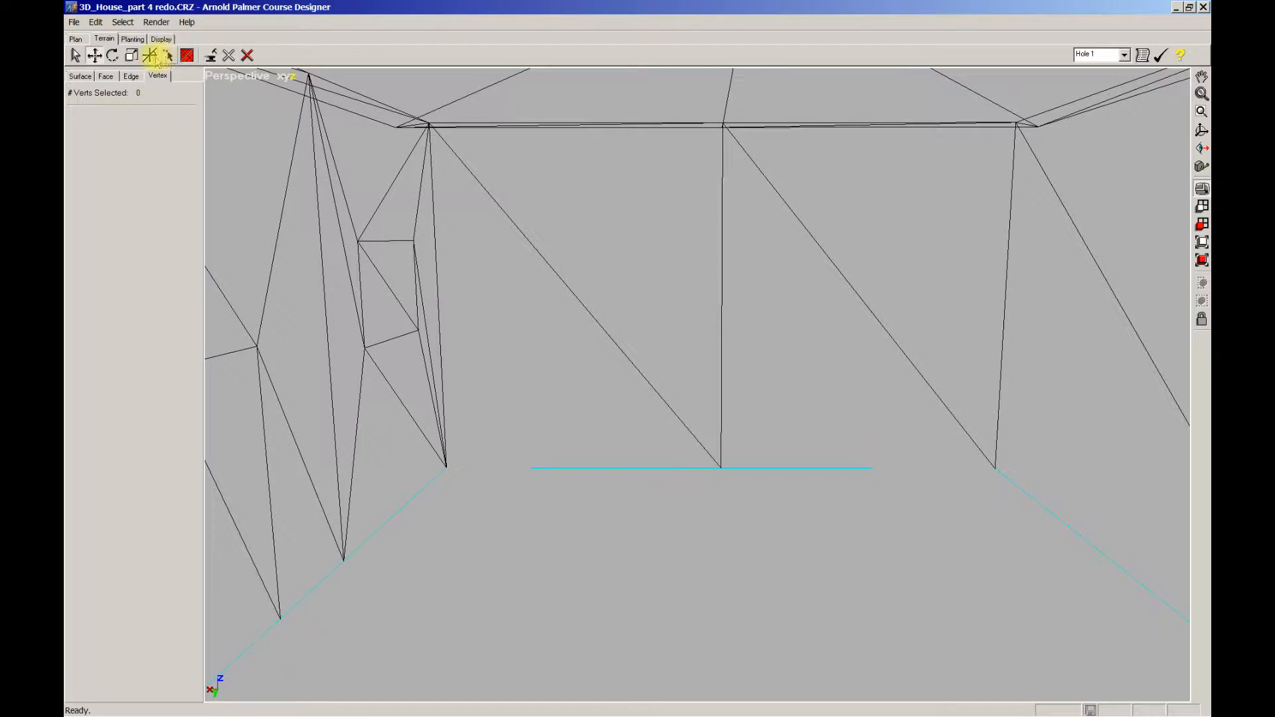
# Step: Swap the panel's diagonals into an X and split them to form the first square window
pyautogui.click(130, 77)
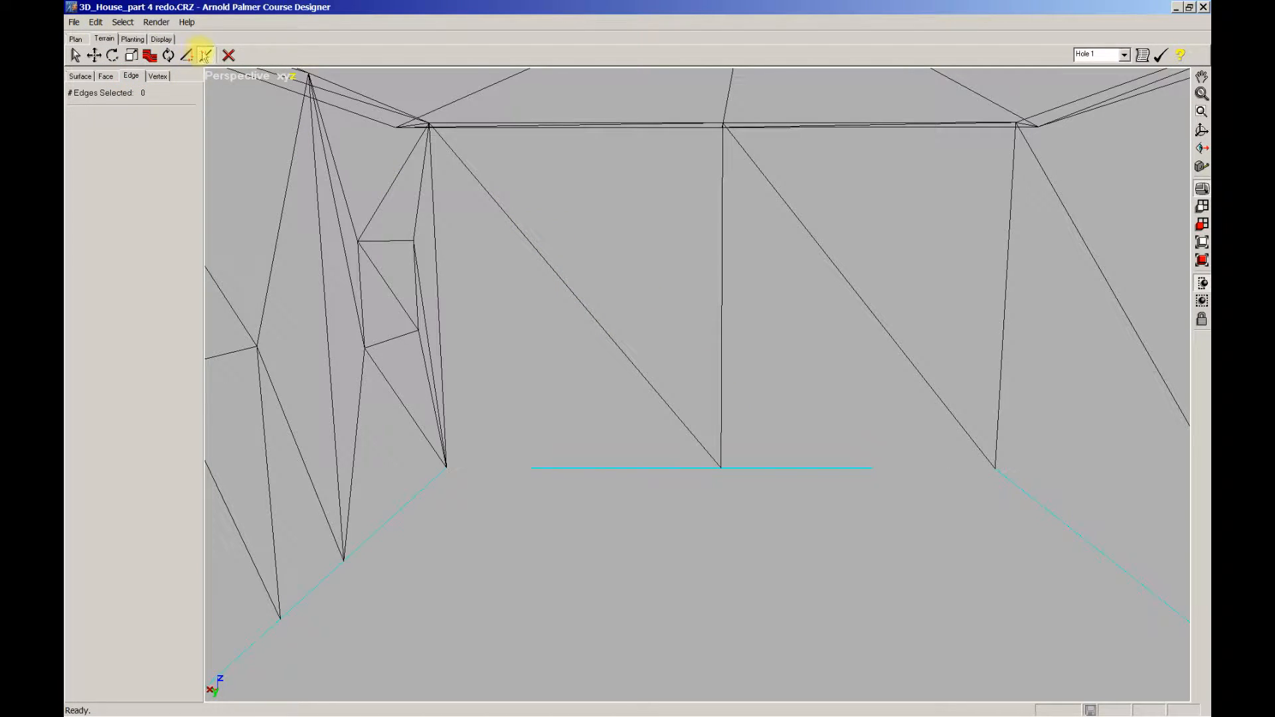
pyautogui.click(647, 377)
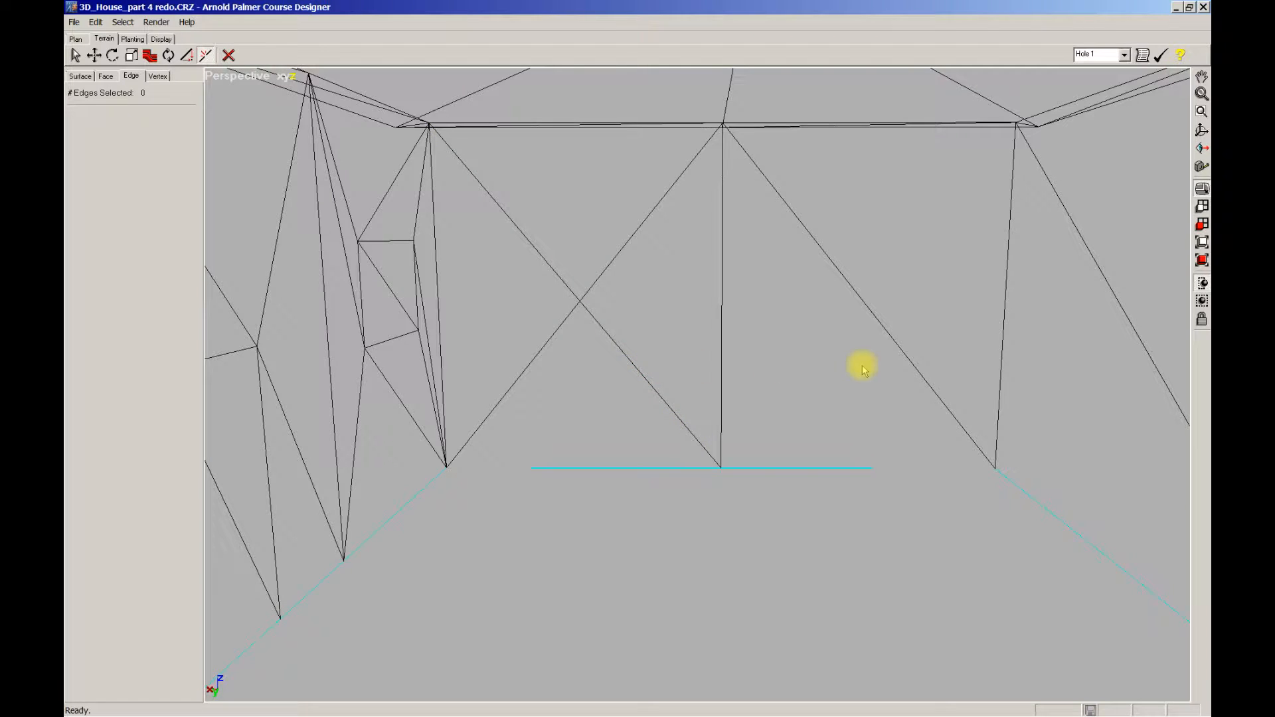
pyautogui.click(904, 358)
pyautogui.click(882, 287)
pyautogui.click(879, 323)
pyautogui.click(848, 326)
pyautogui.click(839, 272)
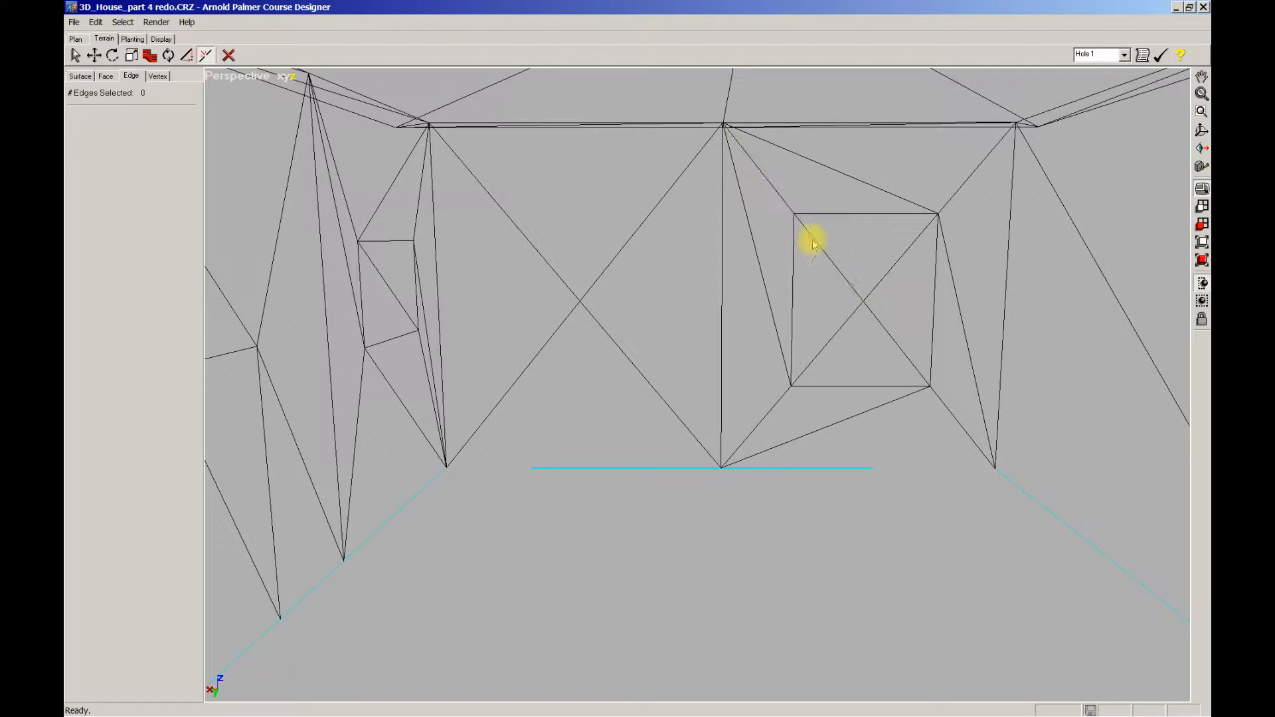
# Step: Swap and split the left panel's diagonals for the second window, then box-select both windows' vertices
pyautogui.click(646, 213)
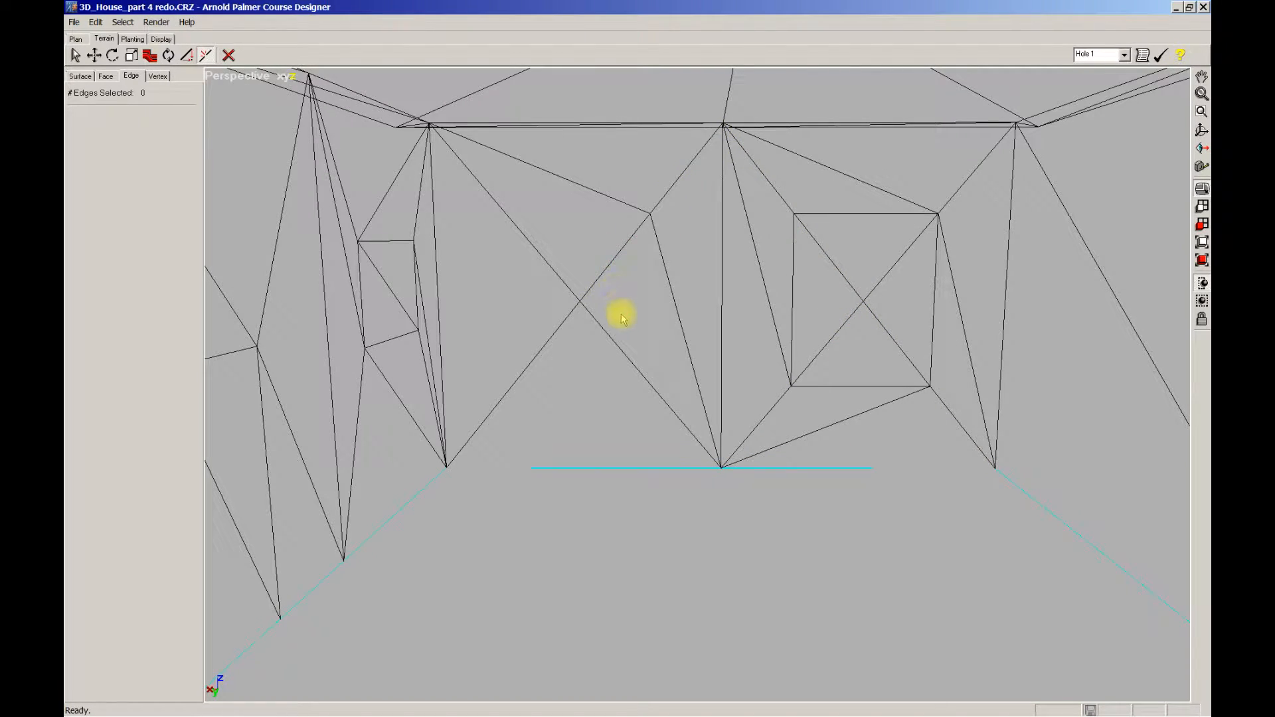
pyautogui.click(617, 348)
pyautogui.click(539, 352)
pyautogui.click(543, 255)
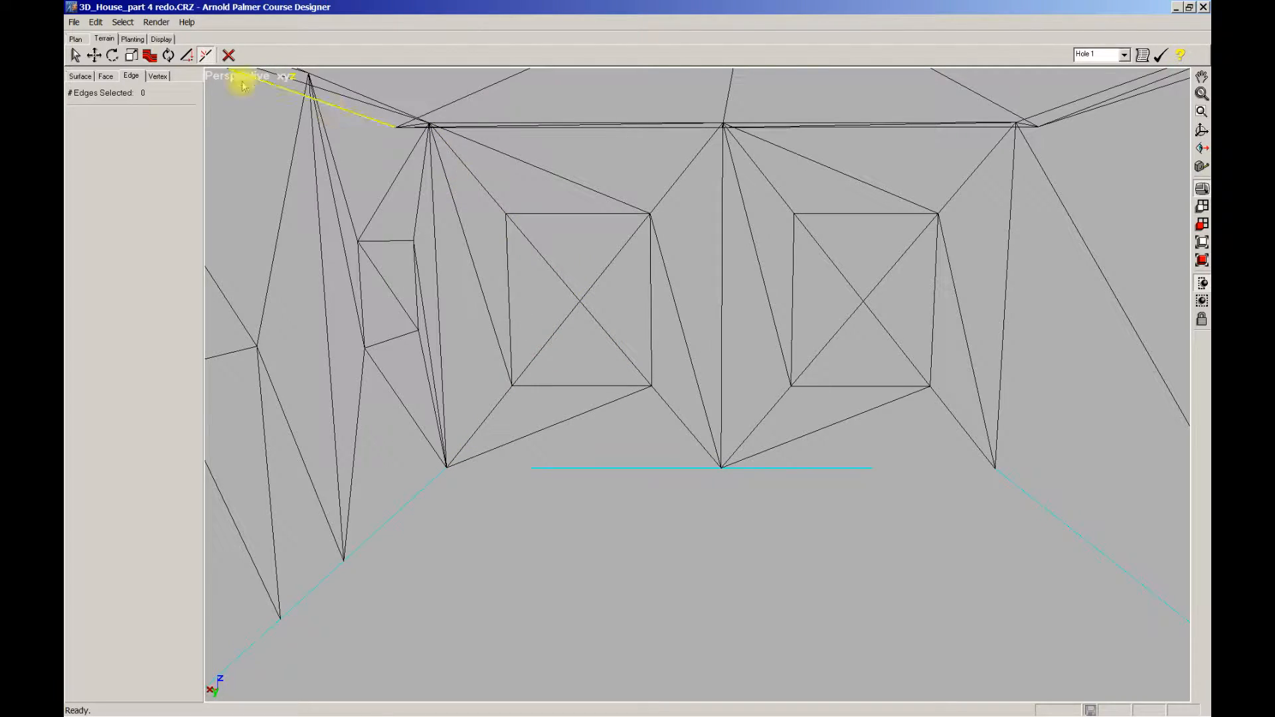
pyautogui.click(158, 77)
pyautogui.moveTo(463, 191); pyautogui.dragTo(973, 451)
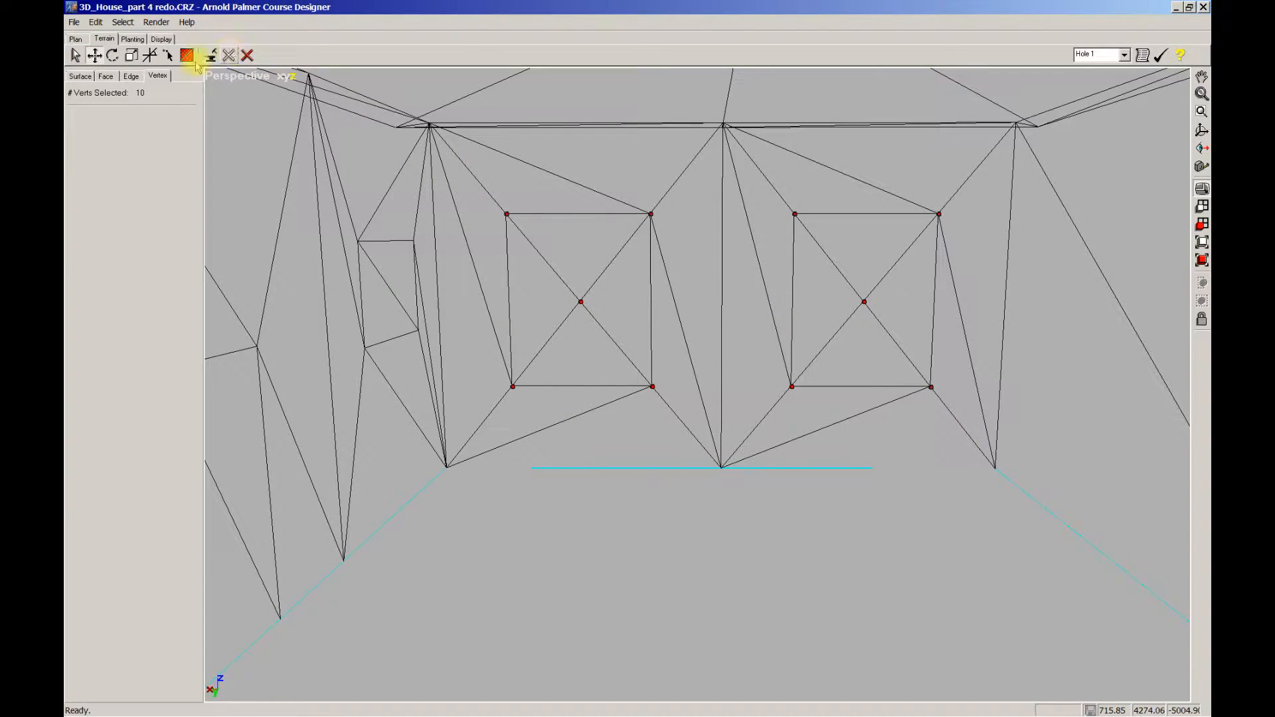
# Step: Scale both square window outlines down toward their centres, then keep only the left window selected
pyautogui.click(131, 56)
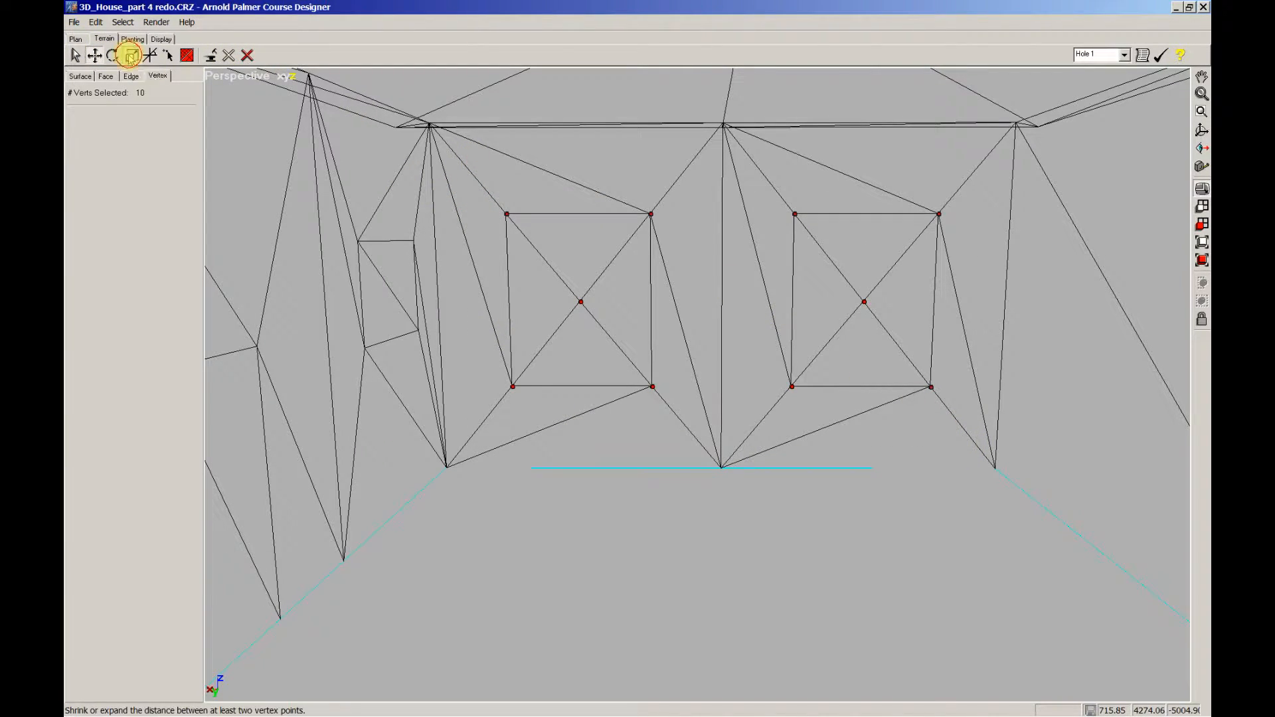
pyautogui.moveTo(789, 386); pyautogui.dragTo(769, 376)
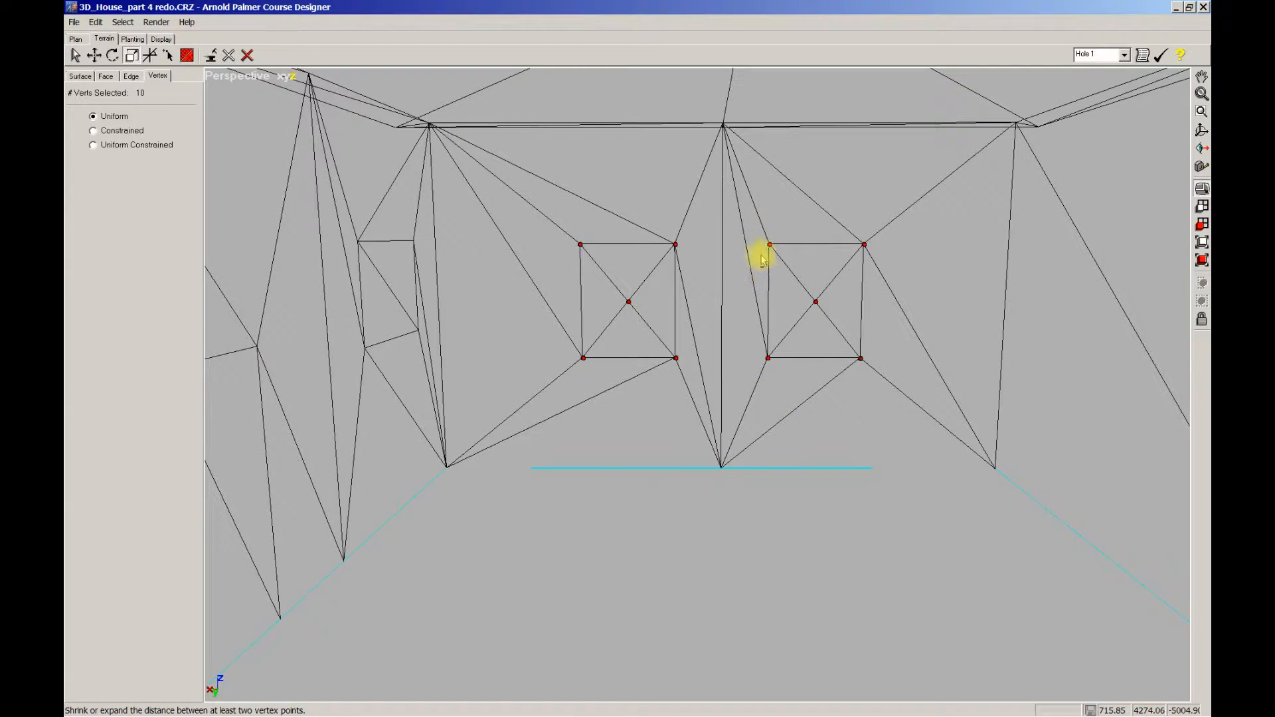
pyautogui.keyDown('alt'); pyautogui.moveTo(749, 225); pyautogui.dragTo(922, 407); pyautogui.keyUp('alt')
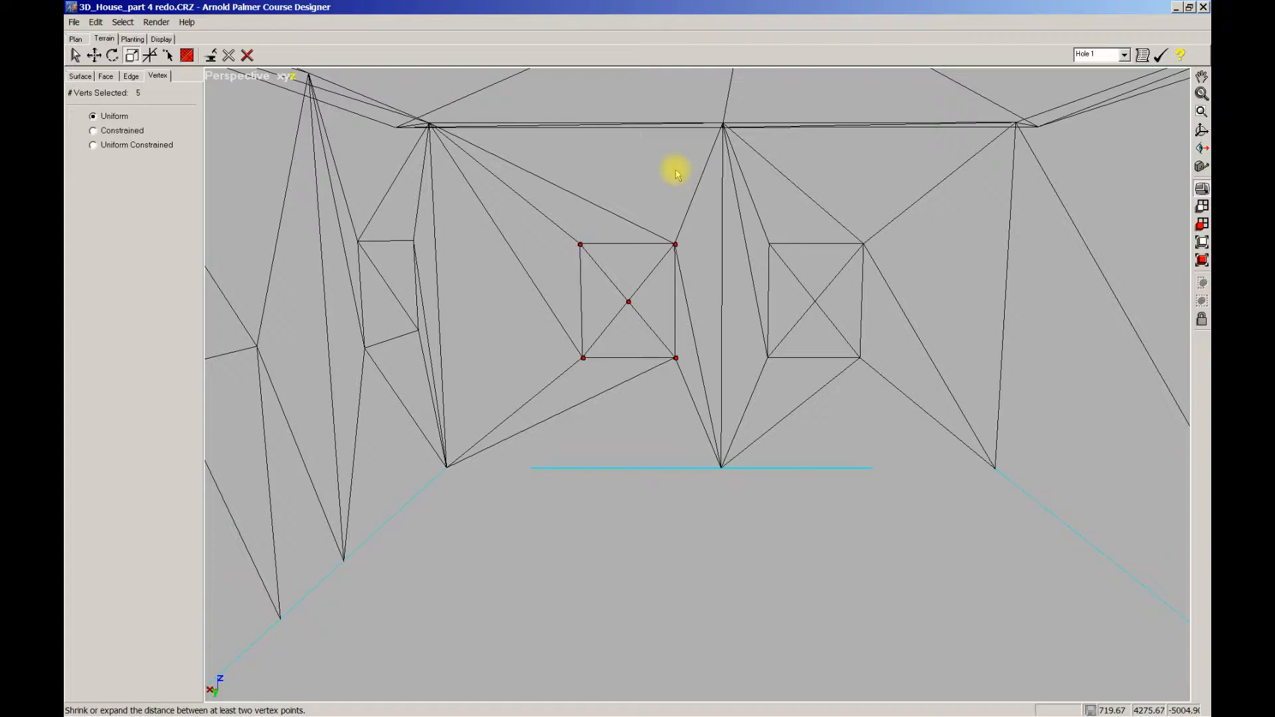
pyautogui.press('w')
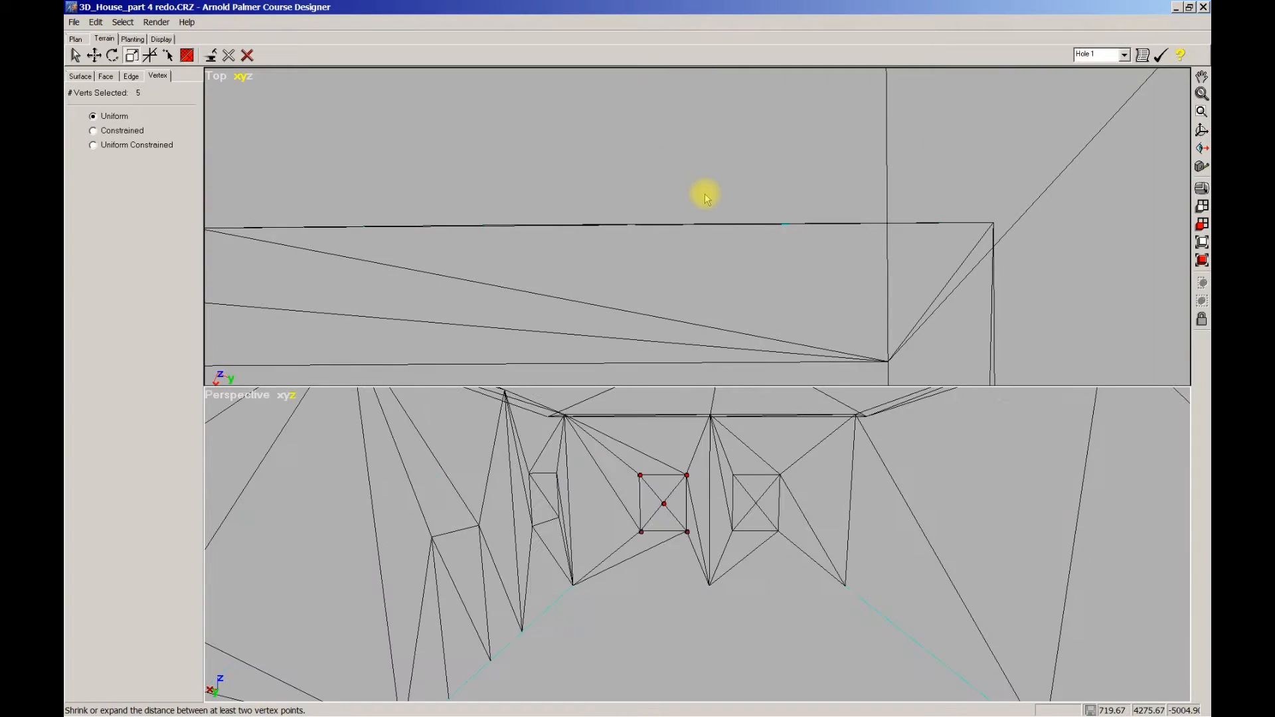
# Step: Push the left window's vertices back into the wall and slide that window further left
pyautogui.click(1201, 223)
pyautogui.keyDown('ctrl'); pyautogui.moveTo(857, 313); pyautogui.dragTo(706, 327, button='middle'); pyautogui.keyUp('ctrl')
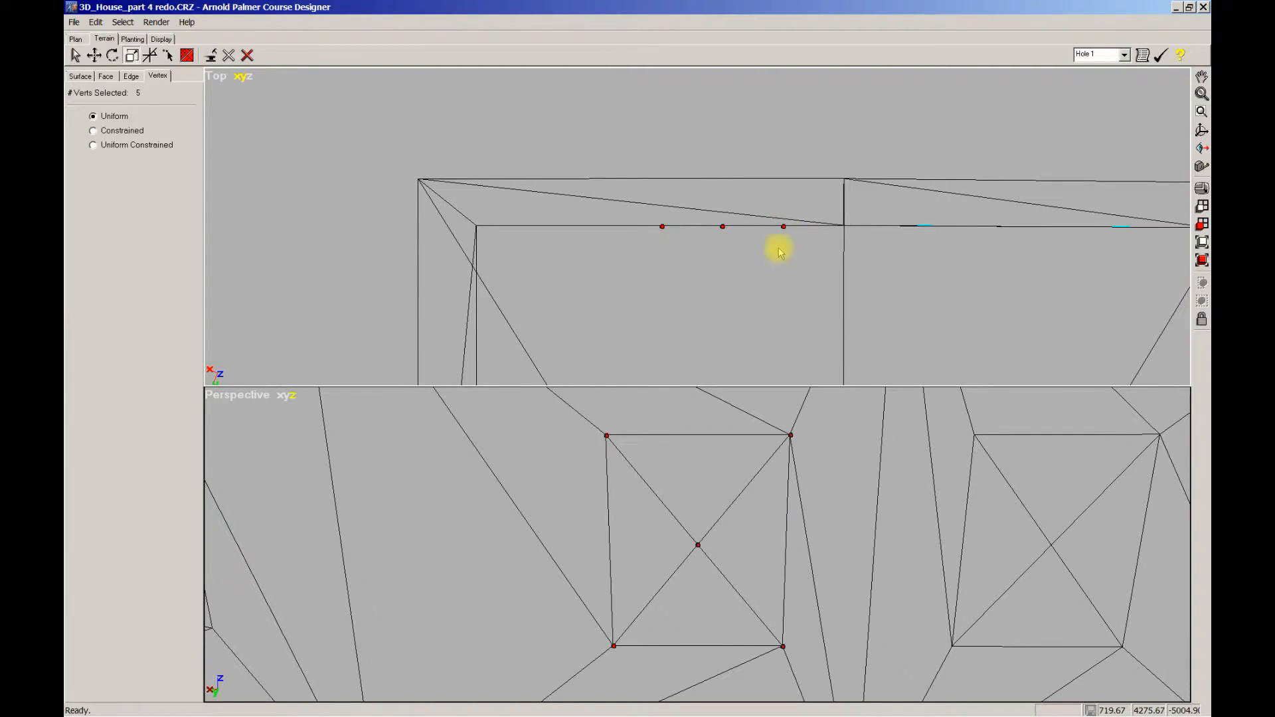
pyautogui.click(94, 55)
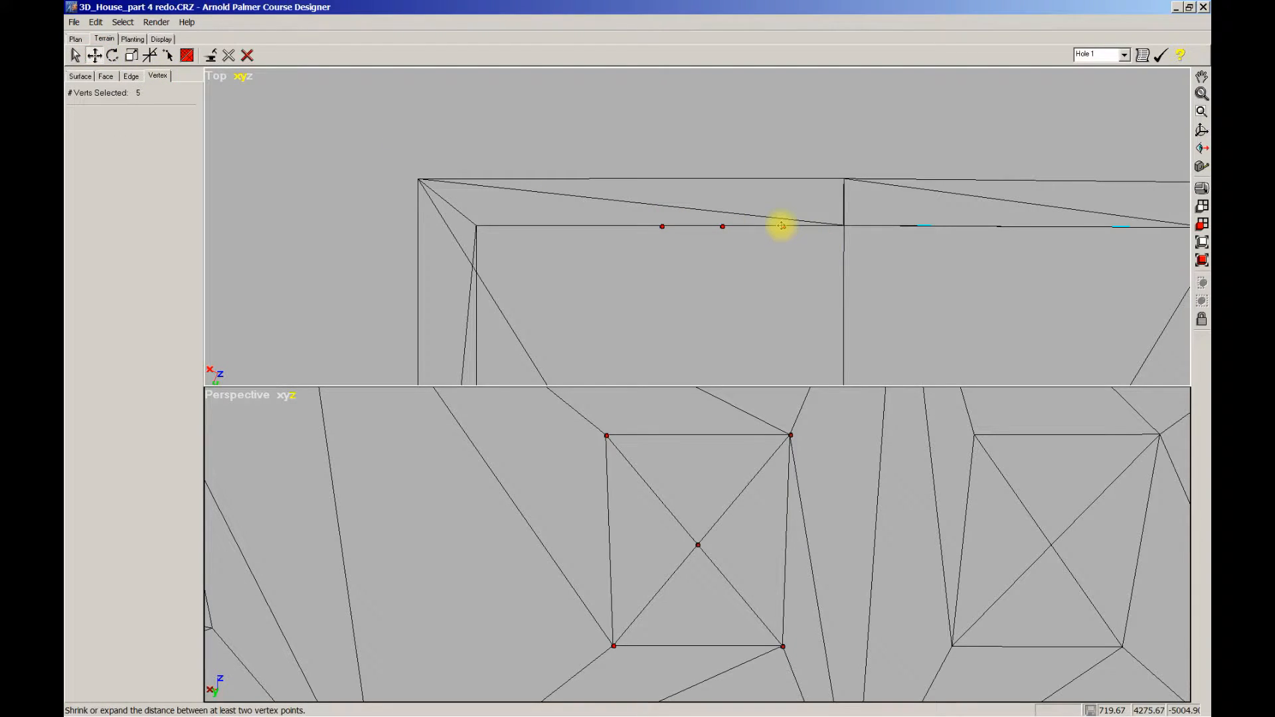
pyautogui.moveTo(781, 226); pyautogui.dragTo(781, 244)
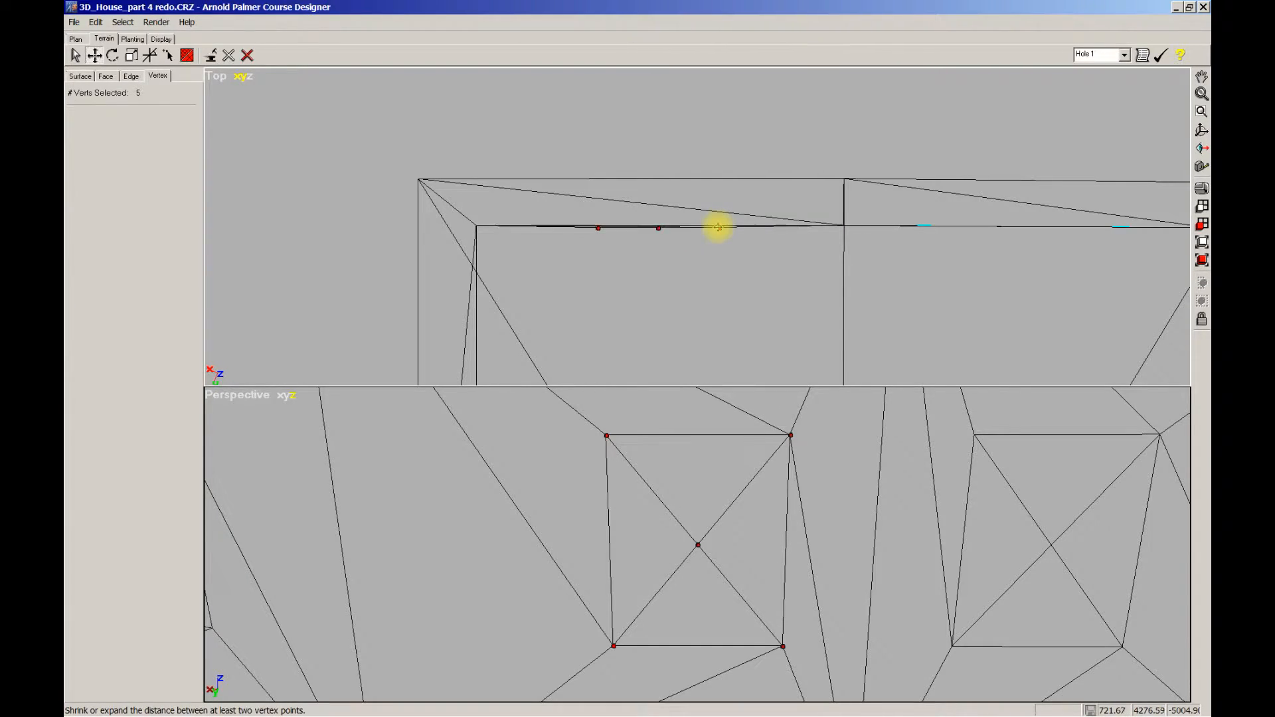
pyautogui.moveTo(718, 226); pyautogui.dragTo(725, 263)
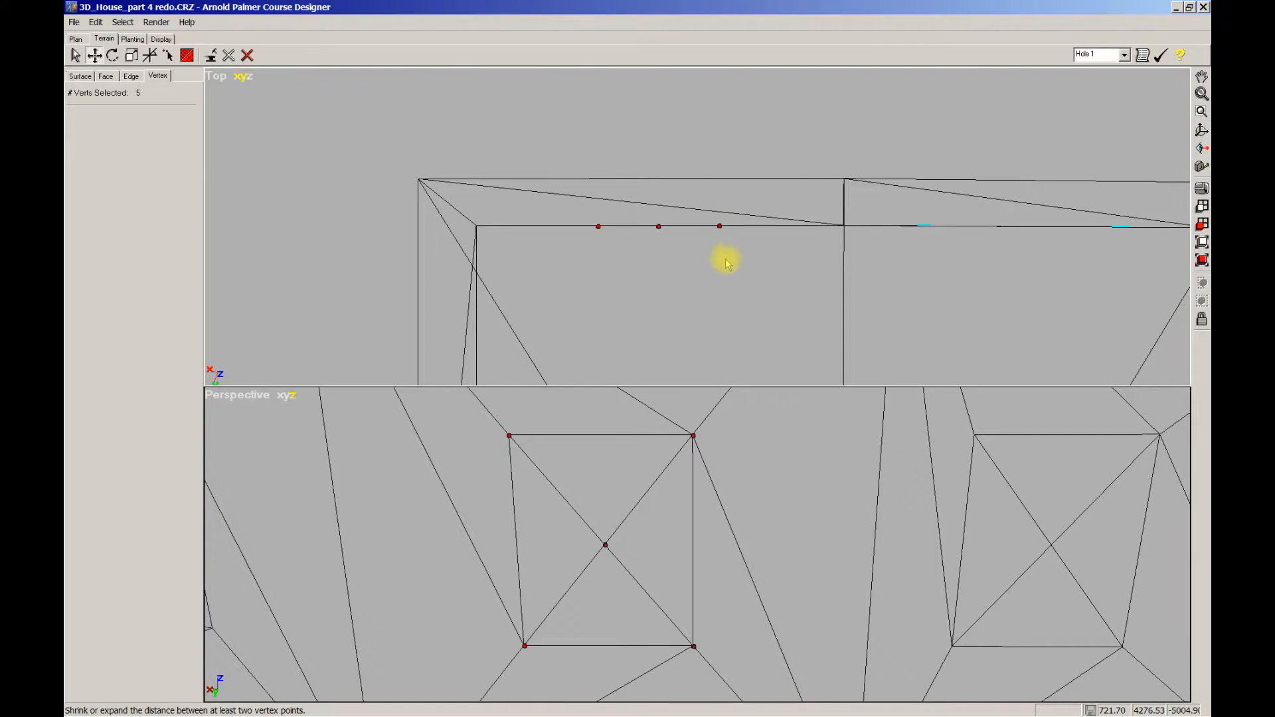
# Step: Select all five of the right window's vertices and push them back into the wall line
pyautogui.moveTo(687, 259); pyautogui.dragTo(700, 269, button='middle')
pyautogui.scroll(-2, 700, 269)
pyautogui.scroll(-2, 959, 280)
pyautogui.moveTo(938, 279); pyautogui.dragTo(735, 294, button='middle')
pyautogui.scroll(-1, 549, 276)
pyautogui.scroll(-1, 752, 265)
pyautogui.moveTo(671, 249); pyautogui.dragTo(792, 285)
pyautogui.scroll(2, 736, 295)
pyautogui.moveTo(735, 304); pyautogui.dragTo(714, 284, button='middle')
pyautogui.moveTo(606, 256); pyautogui.dragTo(813, 298)
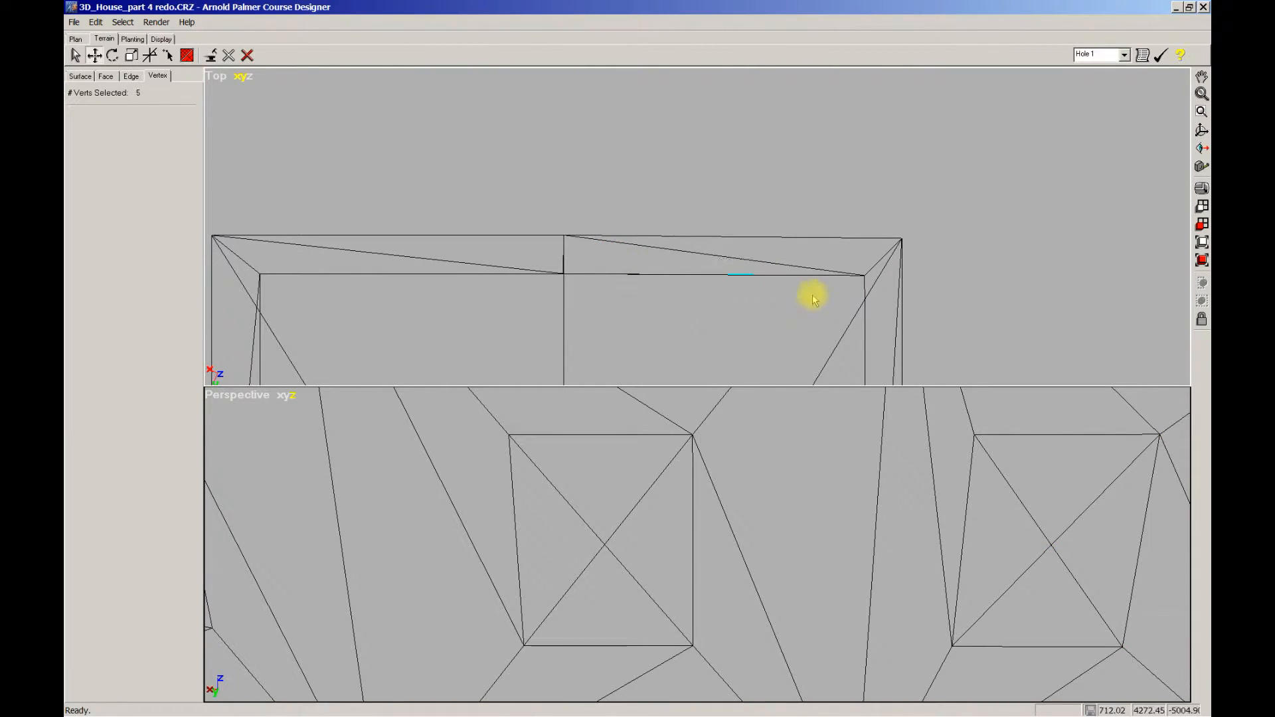
pyautogui.moveTo(662, 274); pyautogui.dragTo(715, 273)
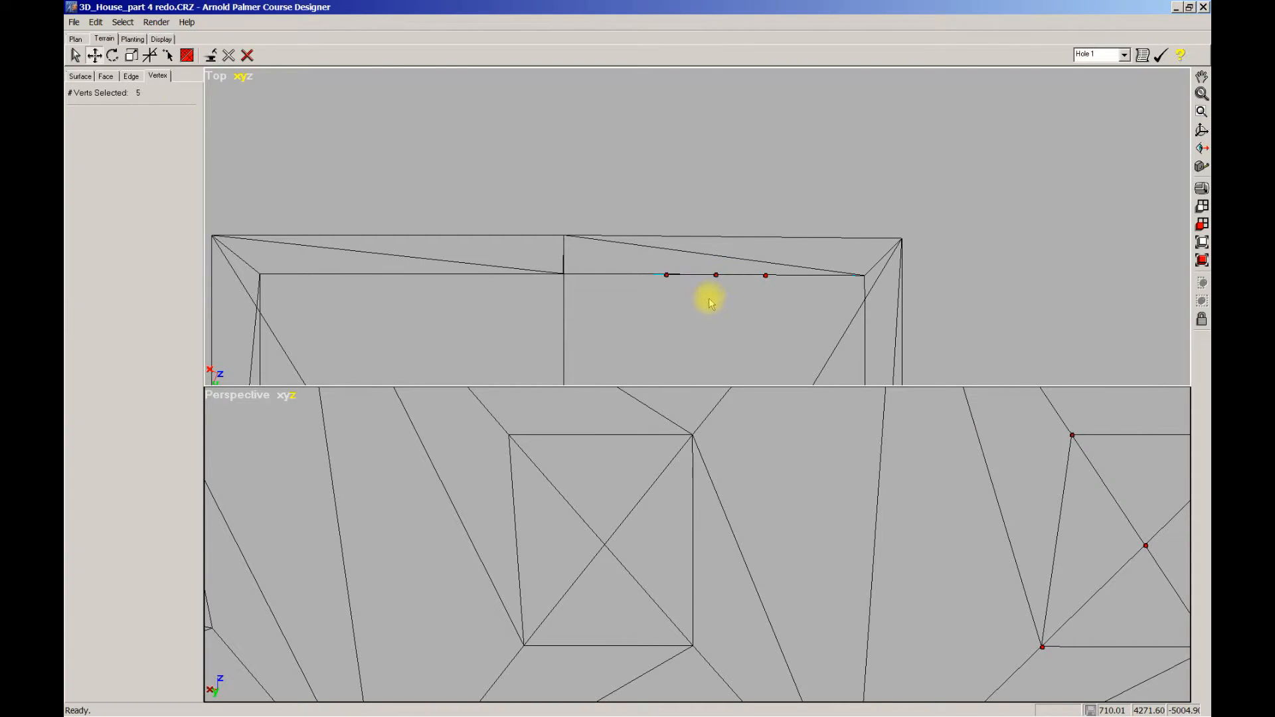
# Step: Pan out to see more of the house and select the right window's centre vertex
pyautogui.scroll(-1, 704, 312)
pyautogui.moveTo(720, 520)
pyautogui.mouseDown(button='middle')
pyautogui.moveTo(720, 497)
pyautogui.moveTo(720, 509)
pyautogui.mouseUp(button='middle')
pyautogui.scroll(-3, 728, 502)
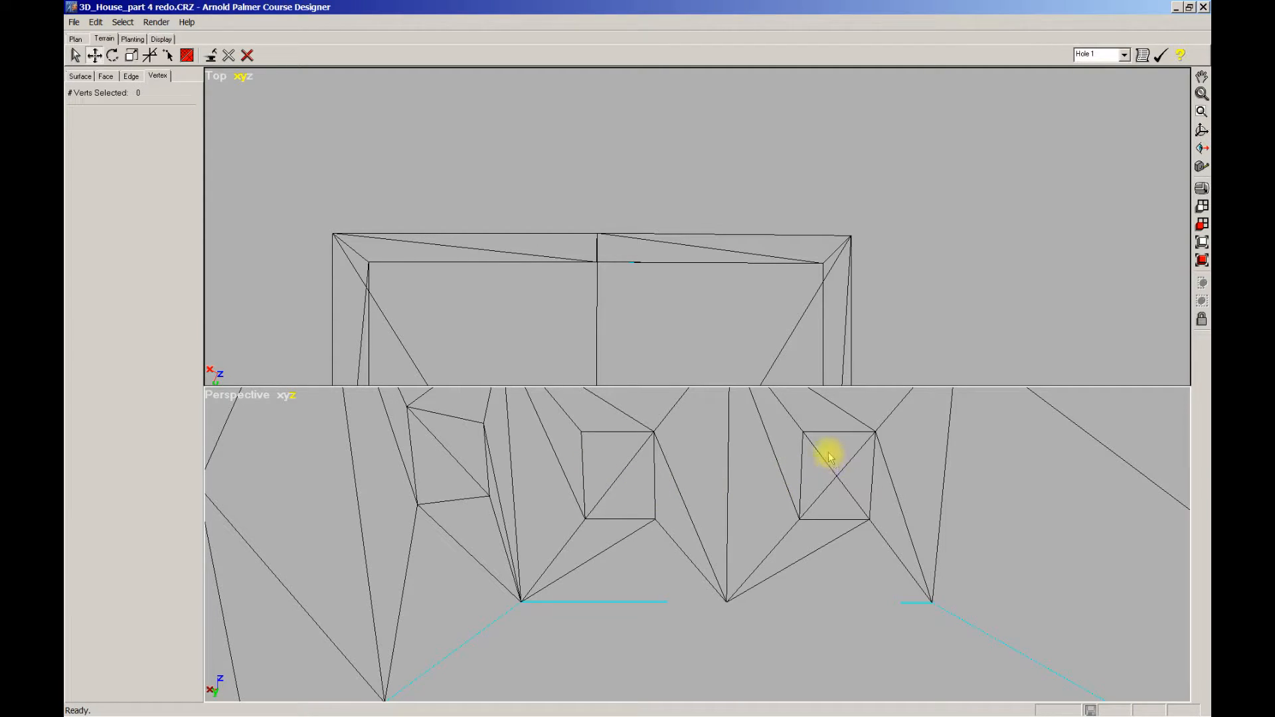
pyautogui.moveTo(824, 453); pyautogui.dragTo(859, 499)
# Step: Delete the extra centre vertex, then maximize the Perspective view facing the next wall
pyautogui.press('Delete')
pyautogui.scroll(-3, 774, 502)
pyautogui.keyDown('ctrl'); pyautogui.moveTo(691, 510); pyautogui.dragTo(812, 504, button='middle'); pyautogui.keyUp('ctrl')
pyautogui.press('w')
pyautogui.scroll(-5, 806, 495)
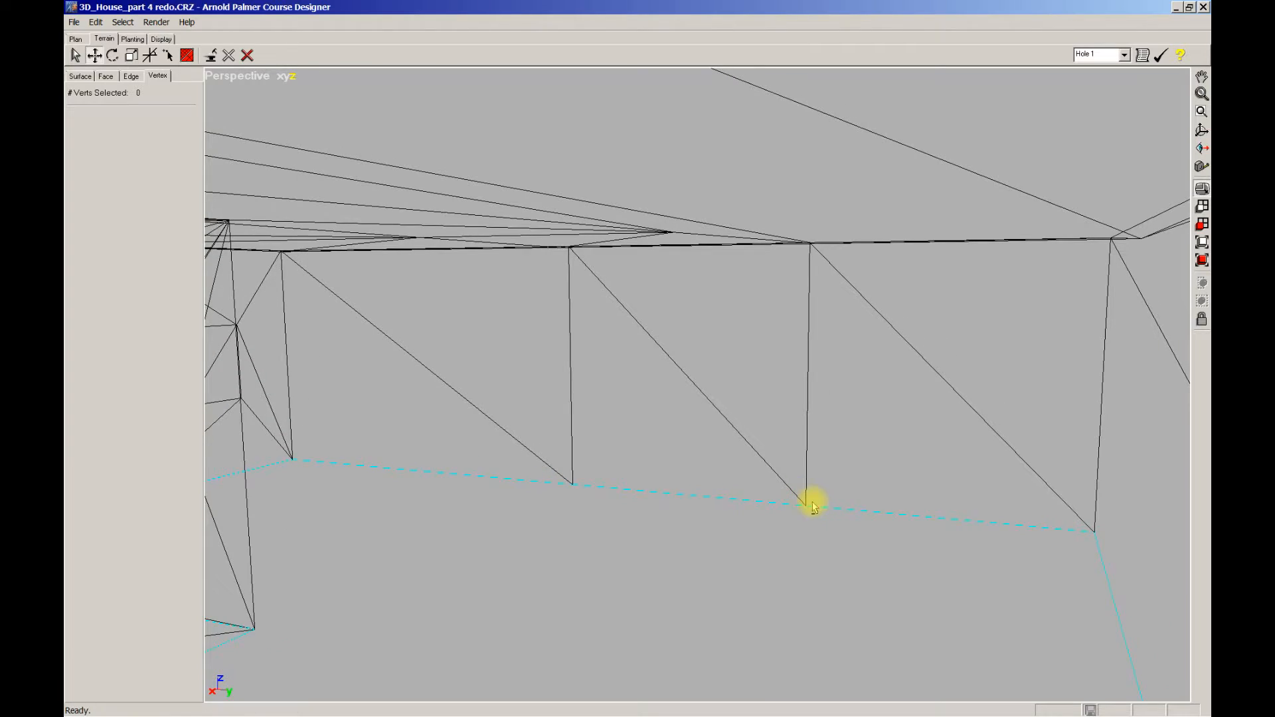
# Step: Add a crossing diagonal edge in each of the wall's three plain panels
pyautogui.click(132, 76)
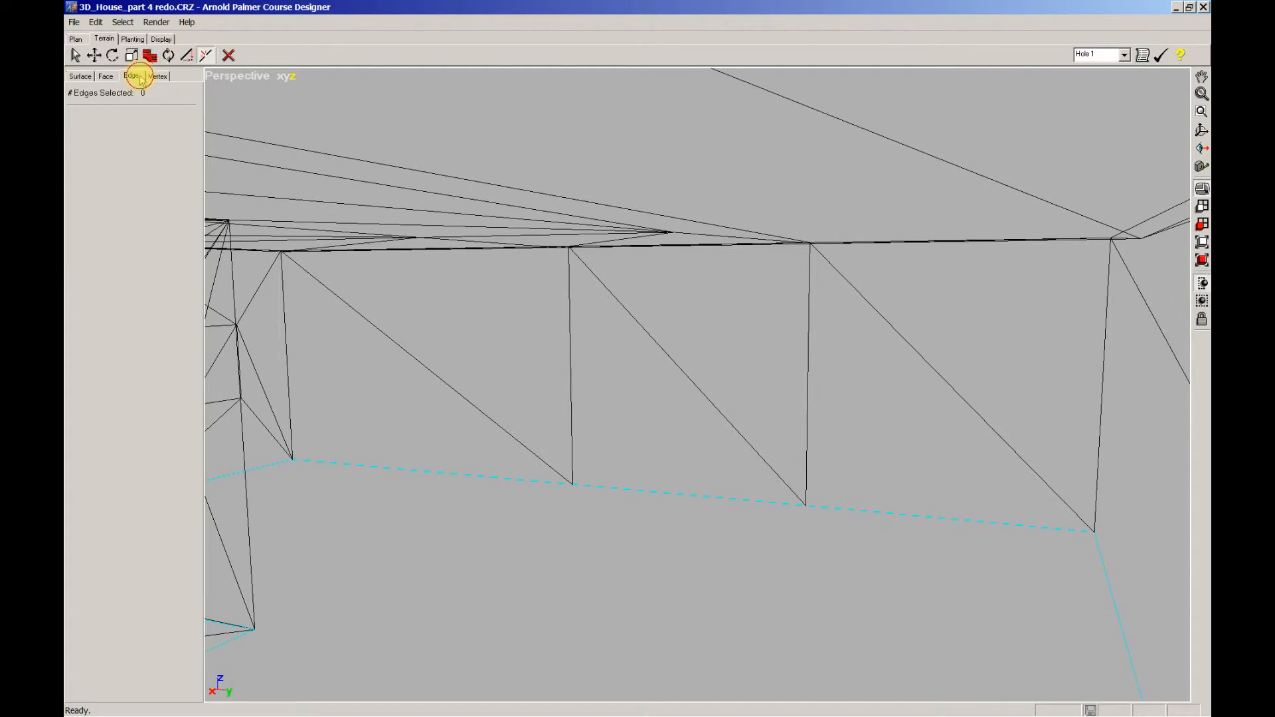
pyautogui.click(477, 403)
pyautogui.click(706, 396)
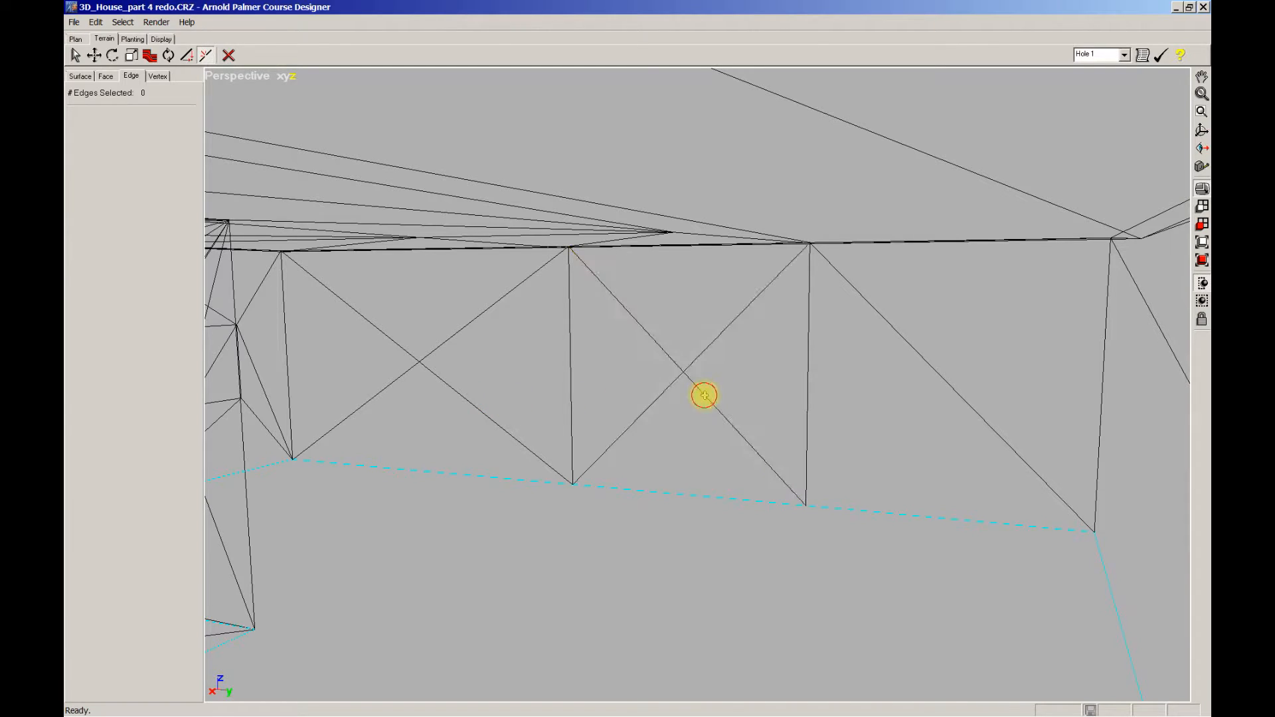
pyautogui.click(959, 393)
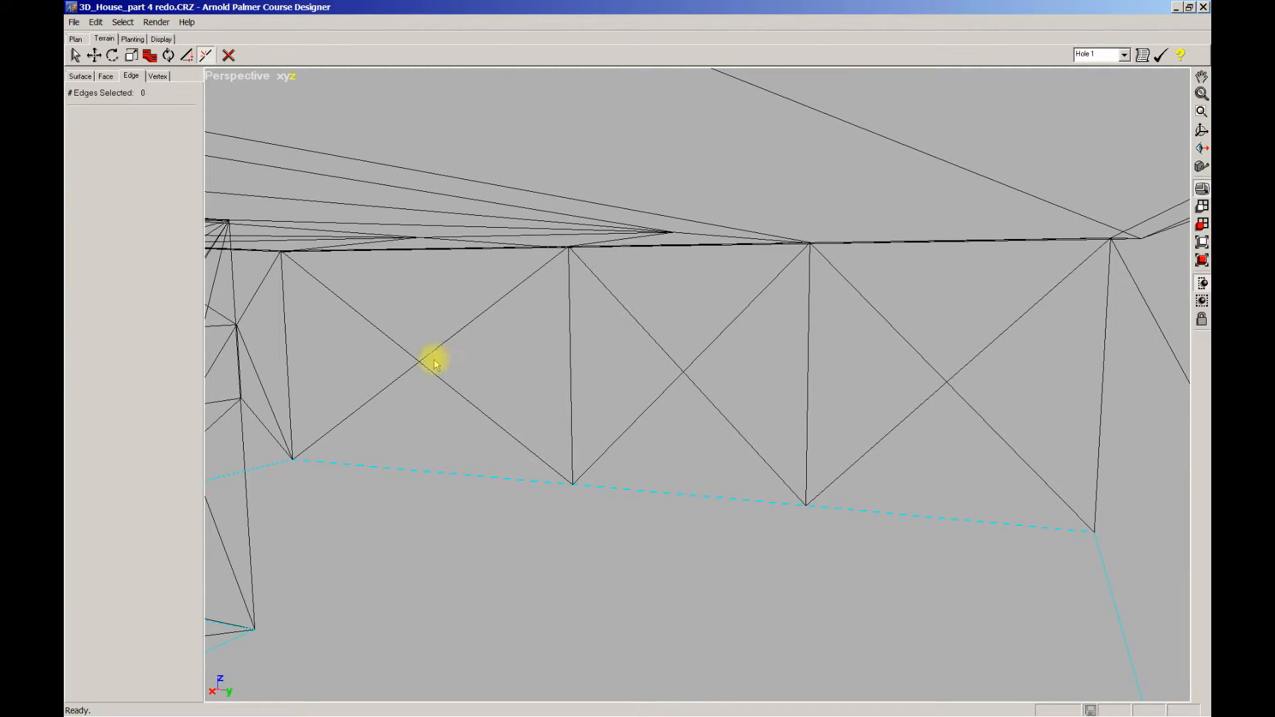
# Step: Re-route edges in the left, middle and right panels to form three square window outlines
pyautogui.click(399, 377)
pyautogui.click(404, 350)
pyautogui.click(437, 347)
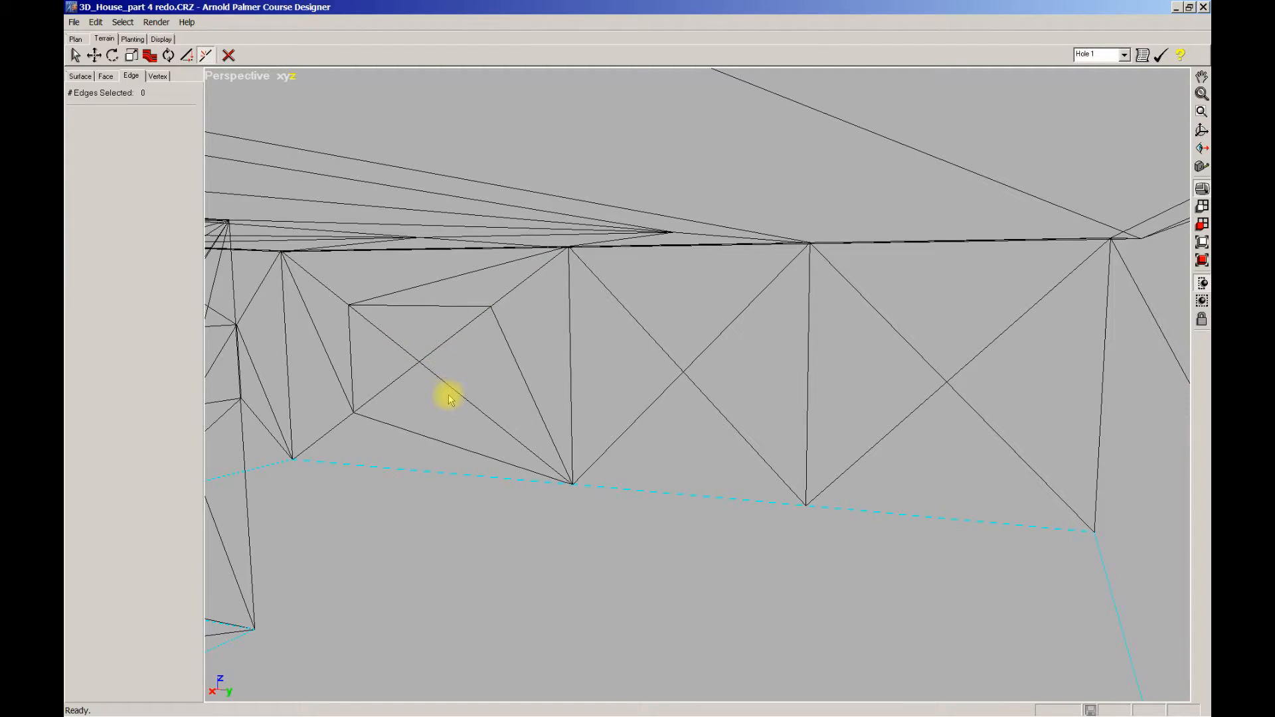
pyautogui.click(450, 385)
pyautogui.click(656, 396)
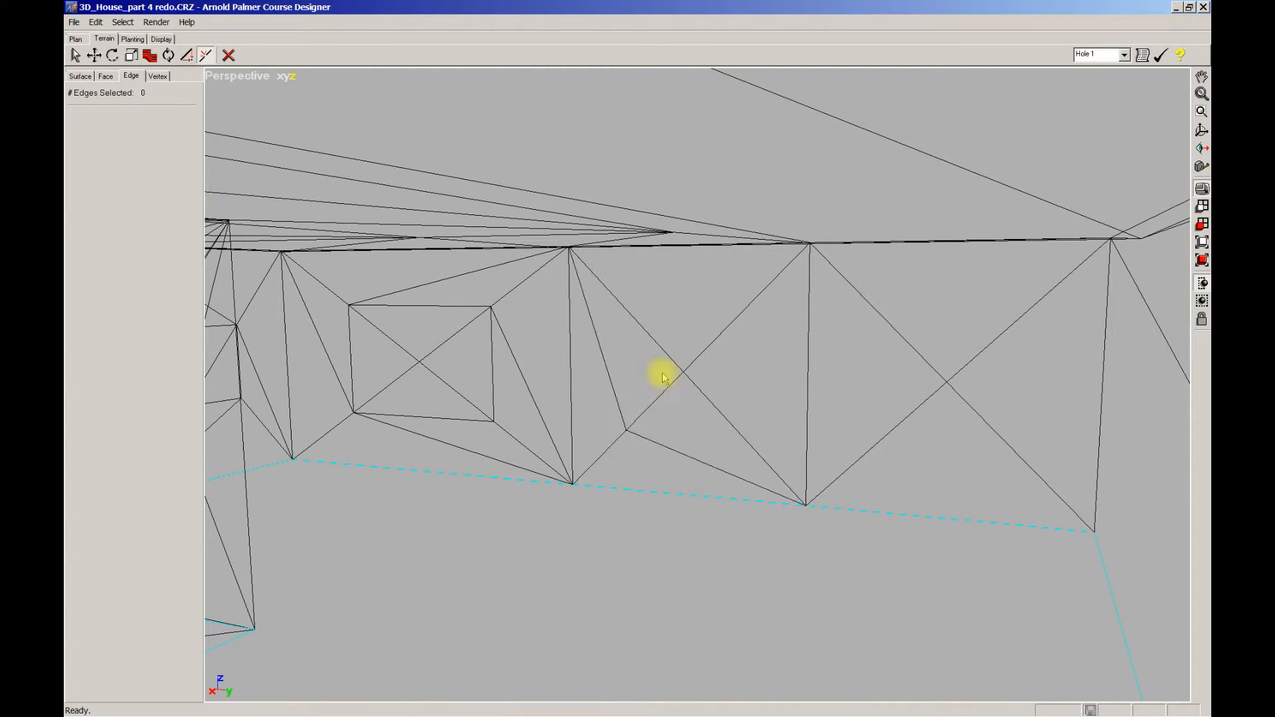
pyautogui.click(664, 350)
pyautogui.click(705, 346)
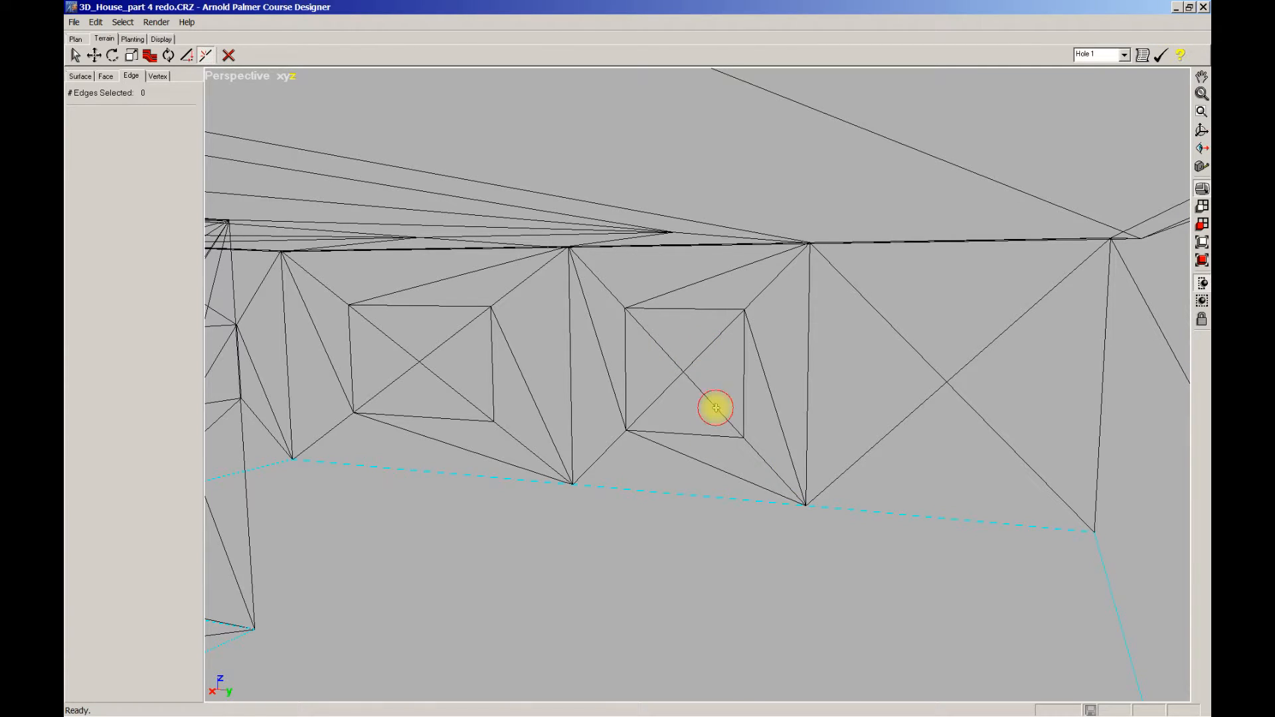
pyautogui.click(918, 408)
pyautogui.click(926, 360)
pyautogui.click(974, 360)
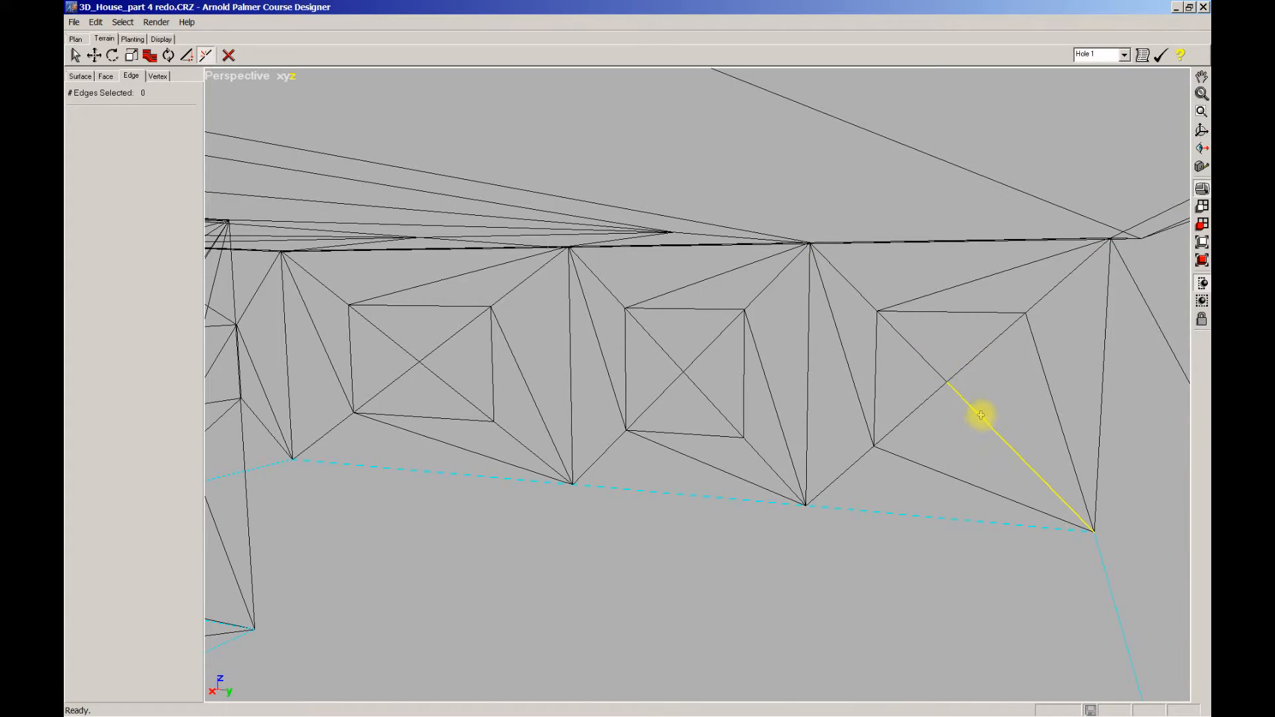
pyautogui.scroll(-1, 539, 350)
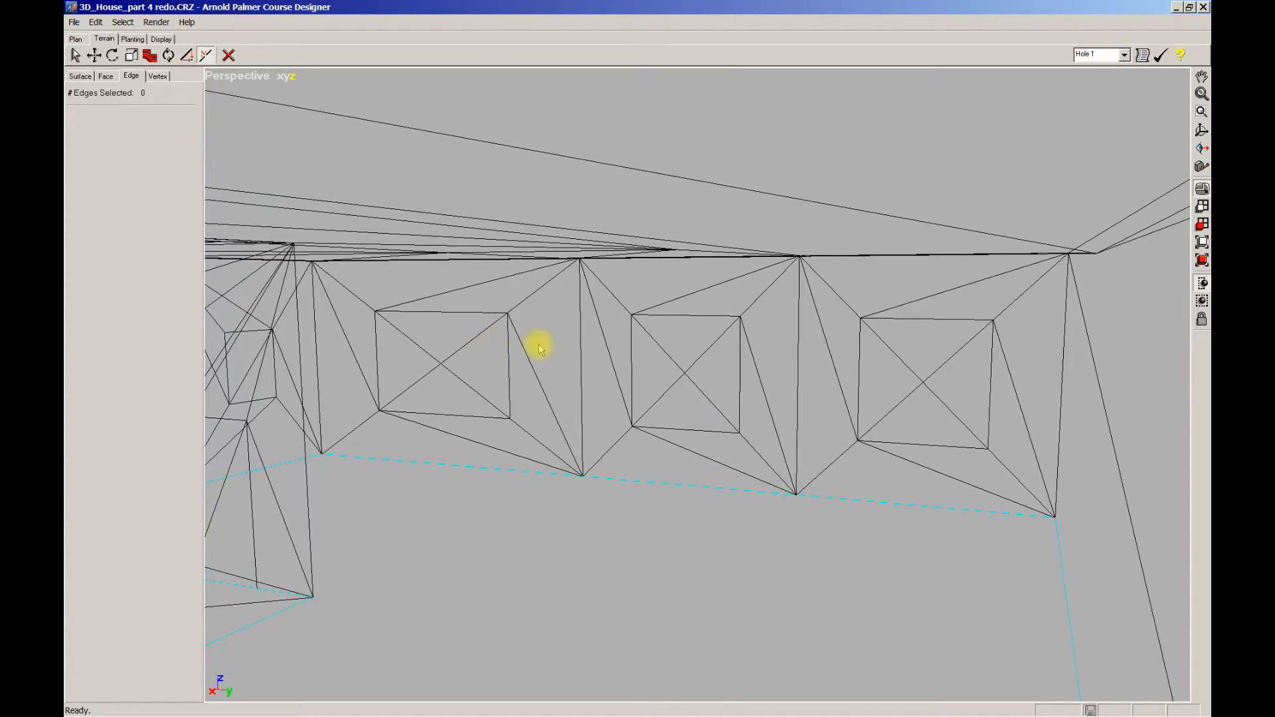
# Step: Select the two right windows' vertices and scale them down to smaller squares
pyautogui.click(157, 76)
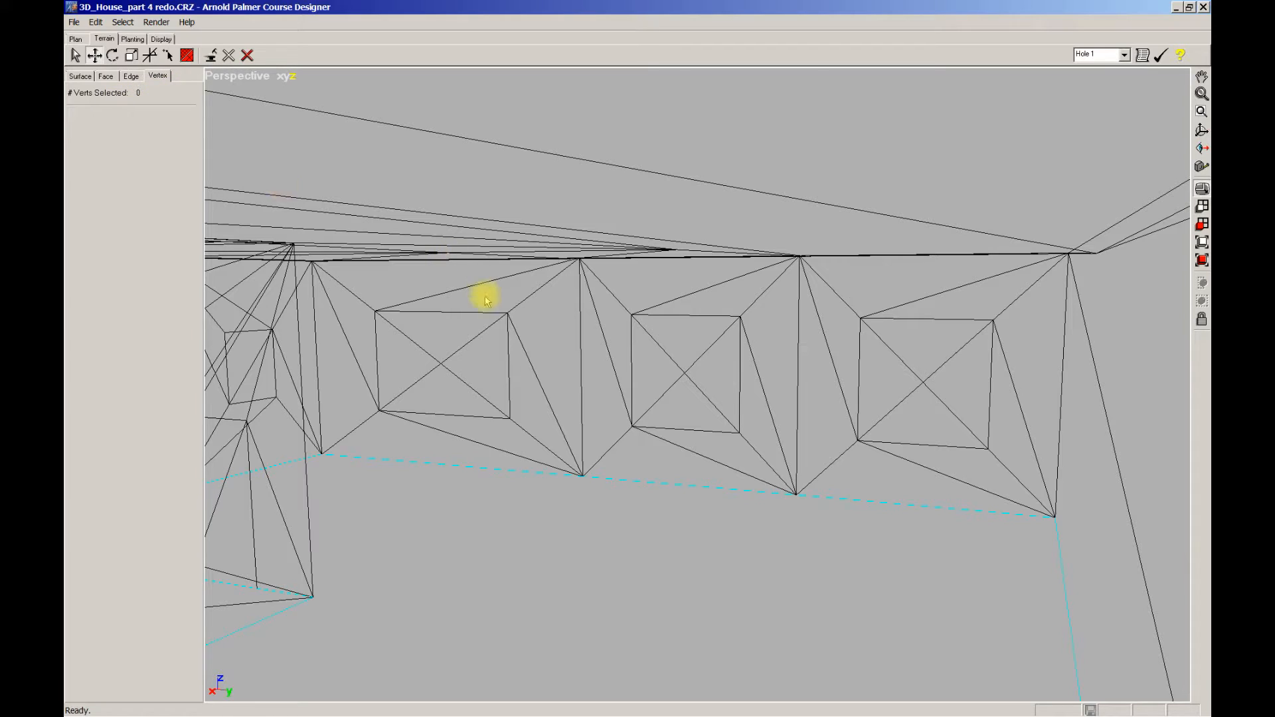
pyautogui.moveTo(609, 304); pyautogui.dragTo(1010, 465)
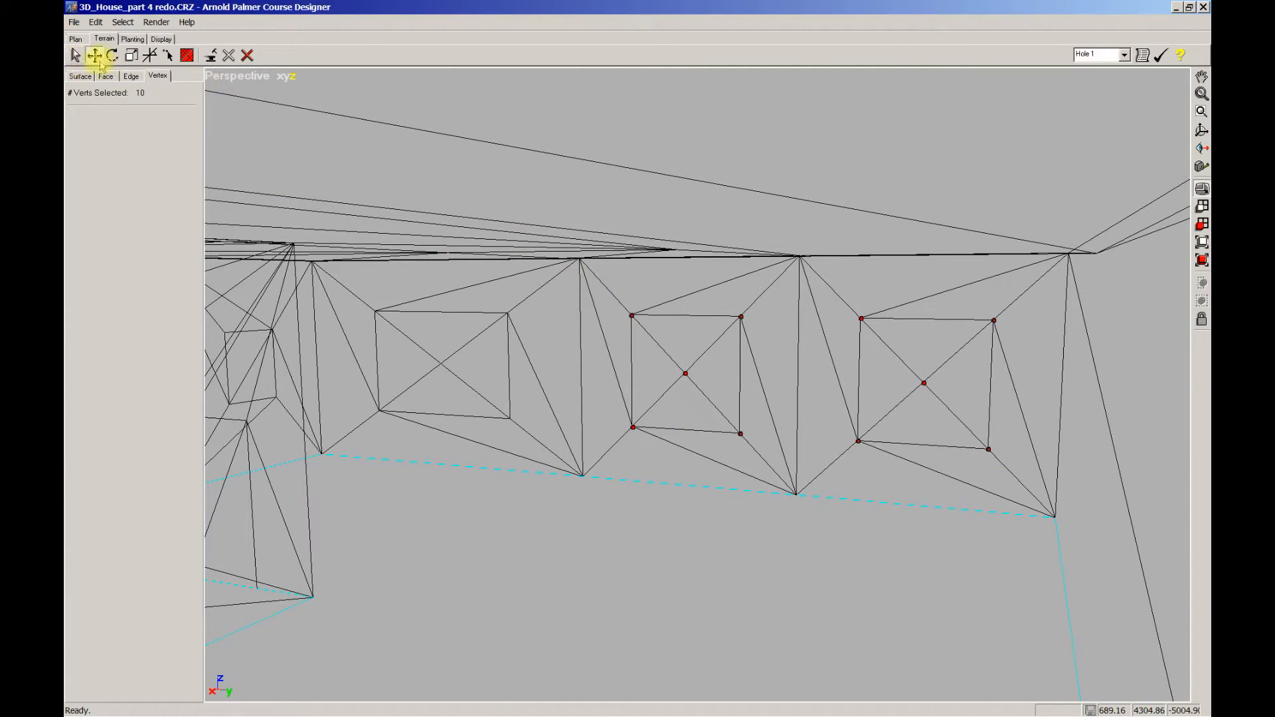
pyautogui.click(130, 56)
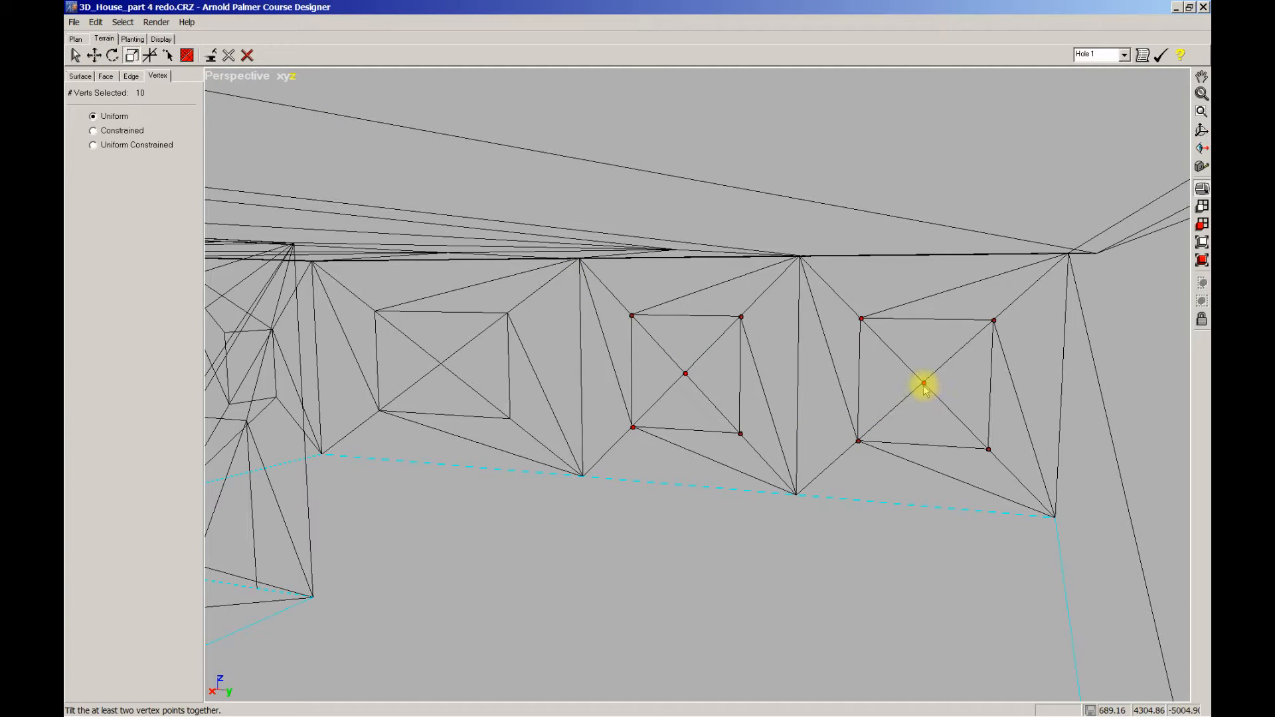
pyautogui.moveTo(922, 382); pyautogui.dragTo(901, 385)
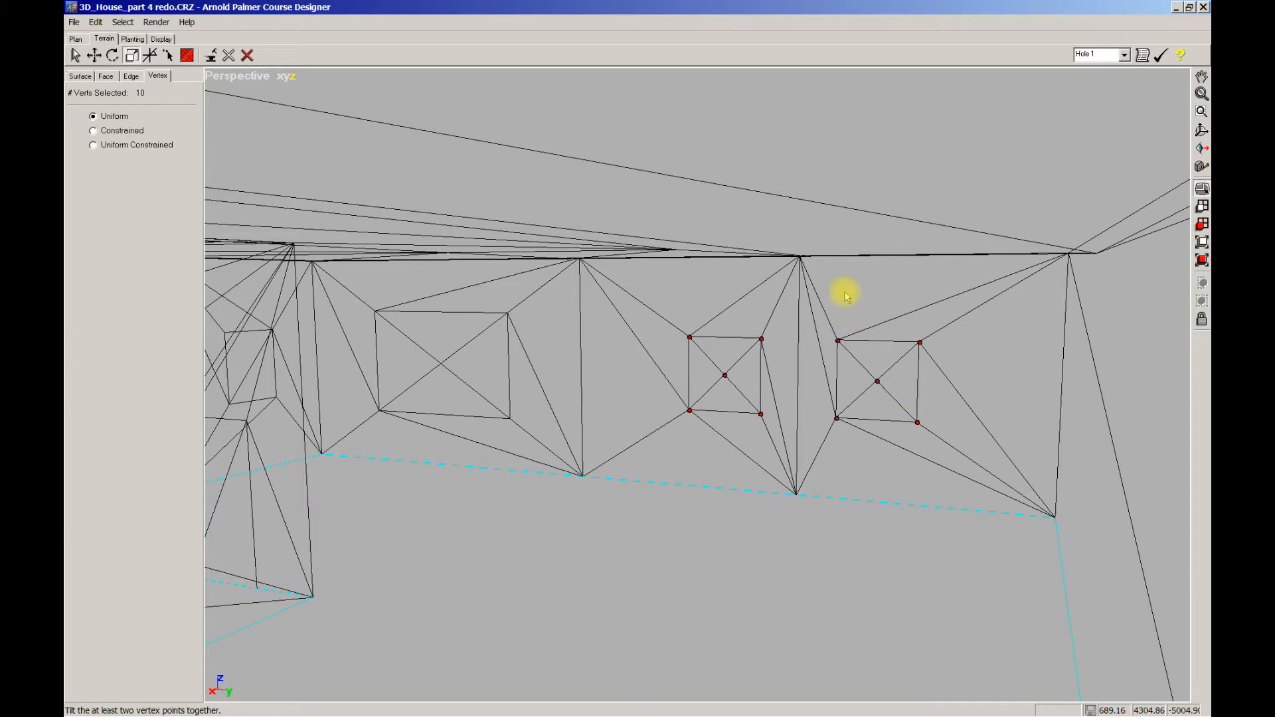
# Step: Select the left window's five vertices, then orbit and zoom out to show the whole L-shaped house
pyautogui.moveTo(840, 293); pyautogui.dragTo(826, 291, button='middle')
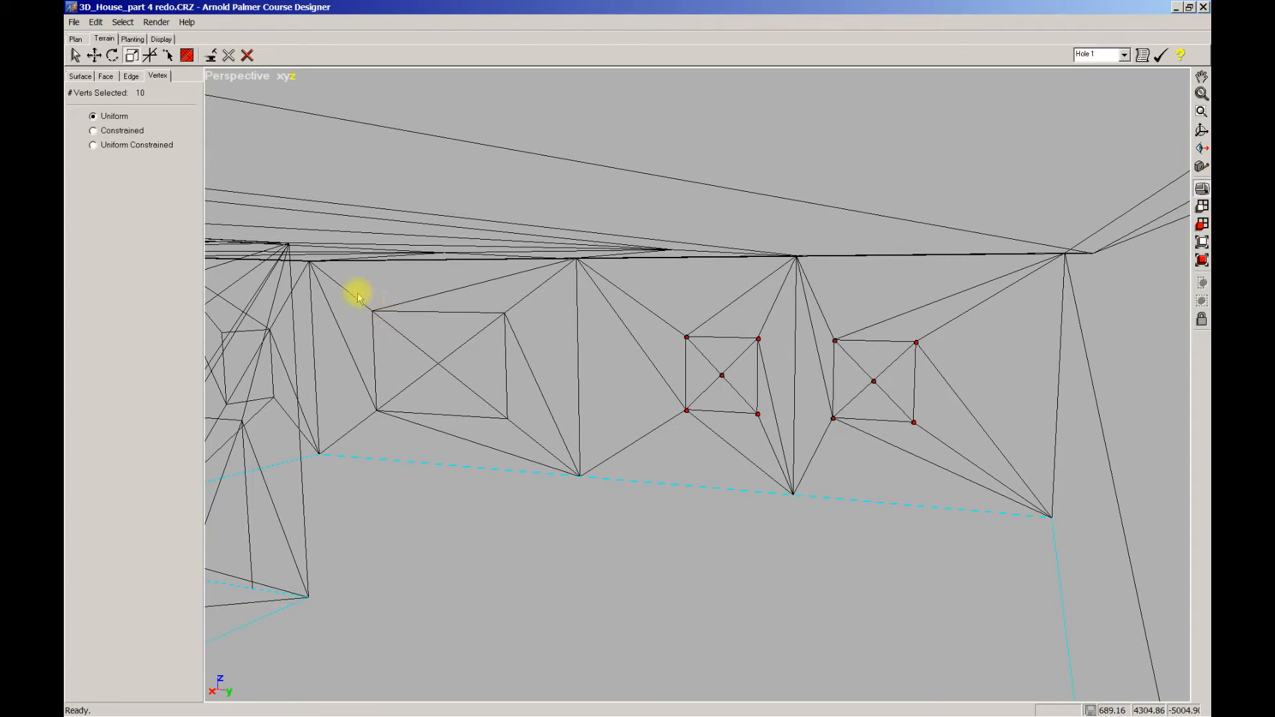
pyautogui.moveTo(350, 292); pyautogui.dragTo(480, 397)
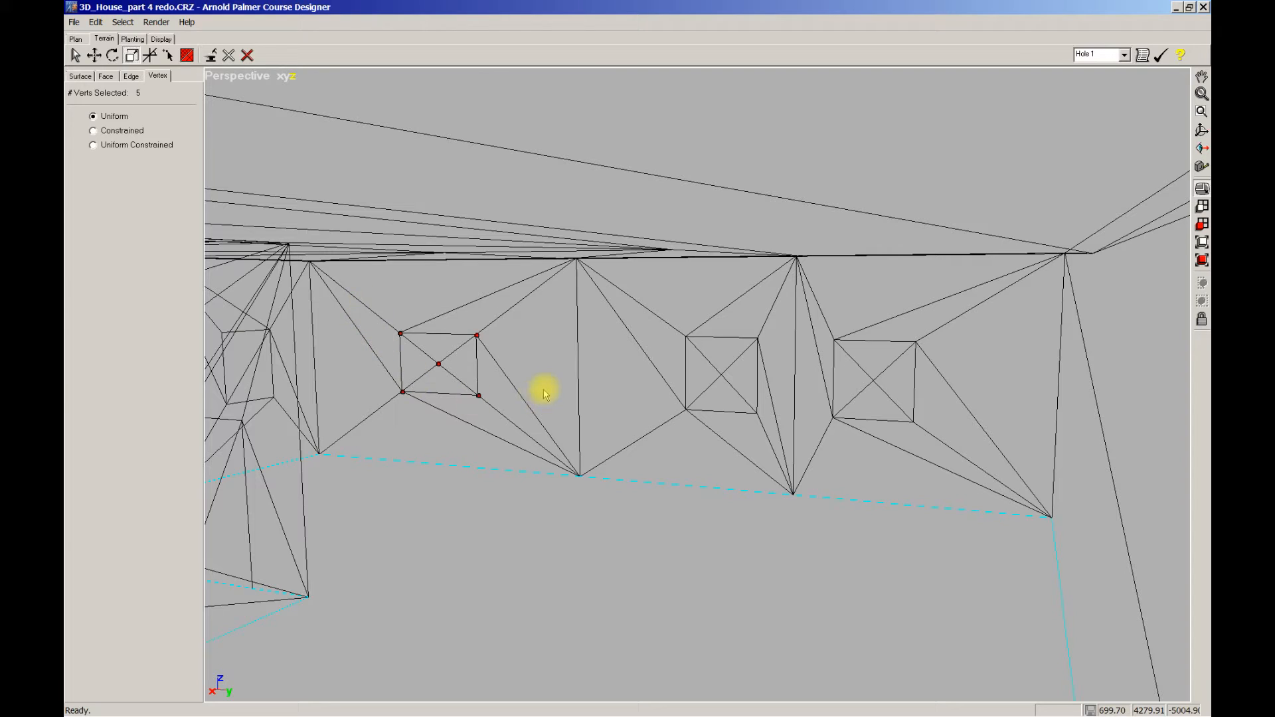
pyautogui.scroll(-1, 588, 394)
pyautogui.moveTo(710, 420); pyautogui.dragTo(604, 416, button='middle')
pyautogui.scroll(-2, 655, 404)
pyautogui.keyDown('ctrl'); pyautogui.moveTo(681, 395); pyautogui.dragTo(578, 403, button='middle'); pyautogui.keyUp('ctrl')
pyautogui.keyDown('ctrl'); pyautogui.moveTo(712, 387); pyautogui.dragTo(345, 358, button='middle'); pyautogui.keyUp('ctrl')
pyautogui.scroll(-2, 395, 357)
pyautogui.keyDown('ctrl'); pyautogui.moveTo(444, 358); pyautogui.dragTo(312, 359, button='middle'); pyautogui.keyUp('ctrl')
pyautogui.scroll(-1, 418, 361)
pyautogui.moveTo(432, 361); pyautogui.dragTo(483, 359, button='middle')
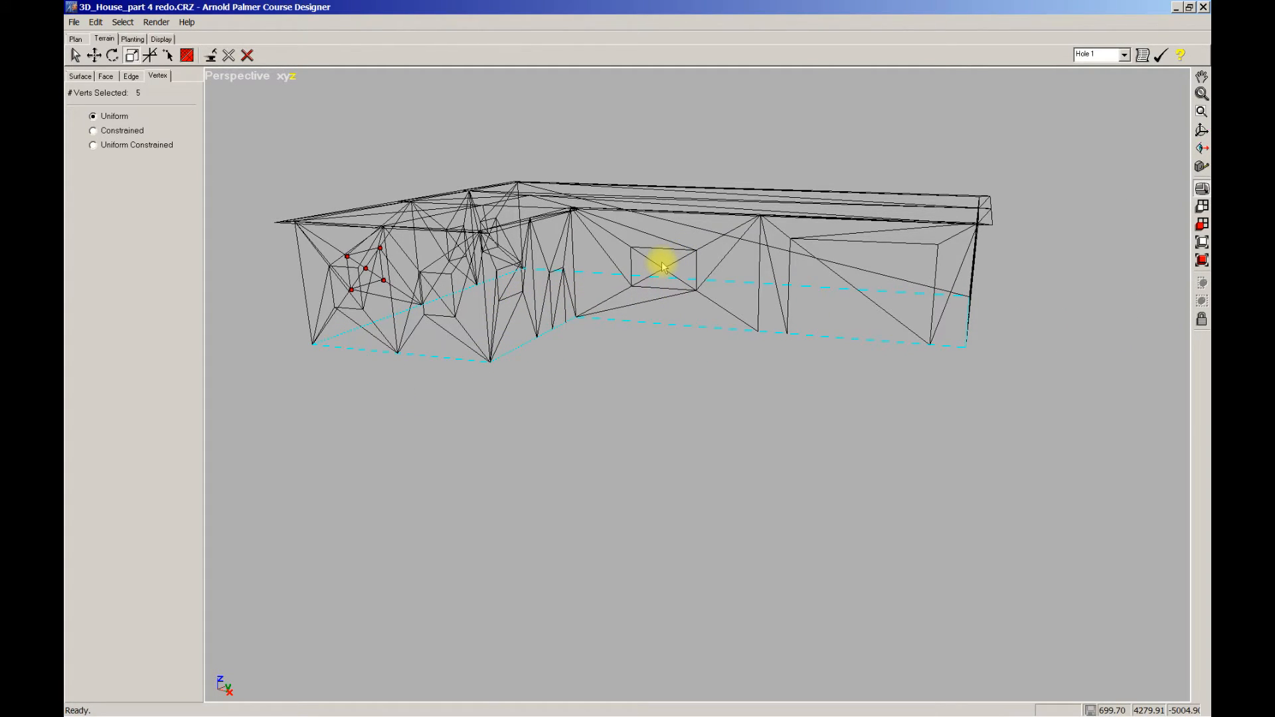
pyautogui.keyDown('ctrl'); pyautogui.moveTo(874, 277); pyautogui.dragTo(578, 381, button='middle'); pyautogui.keyUp('ctrl')
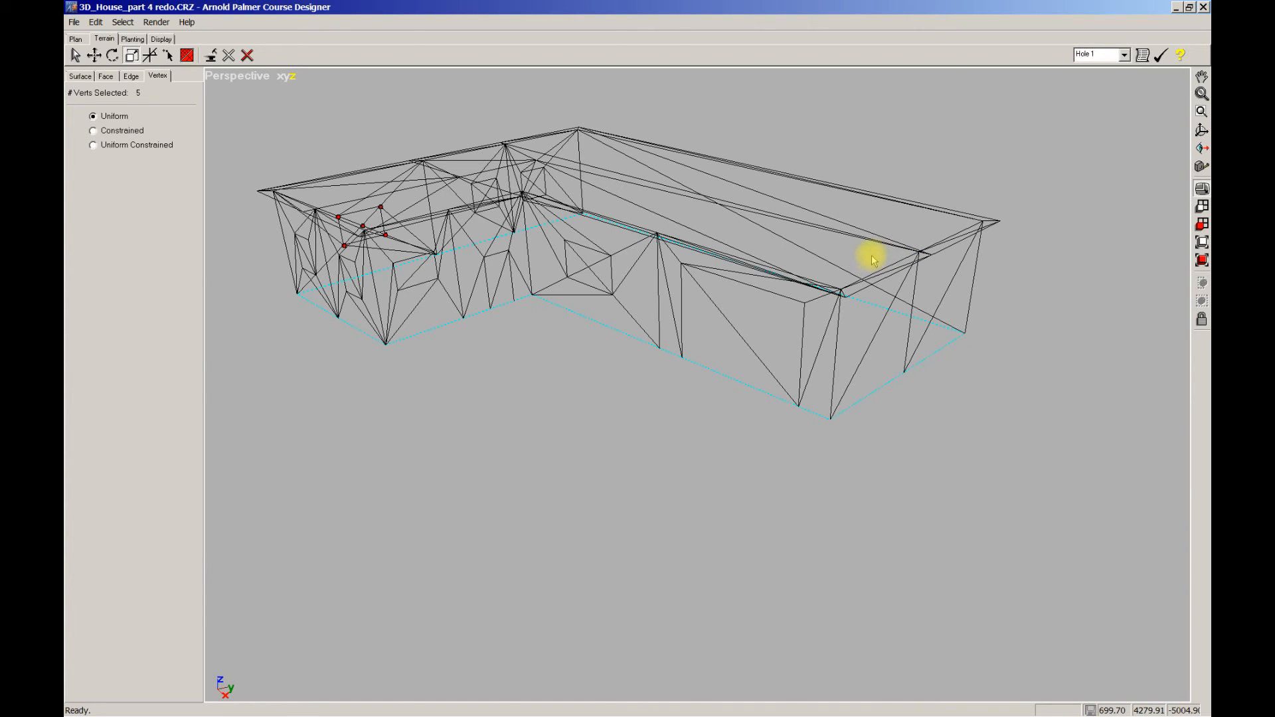
pyautogui.scroll(-1, 874, 253)
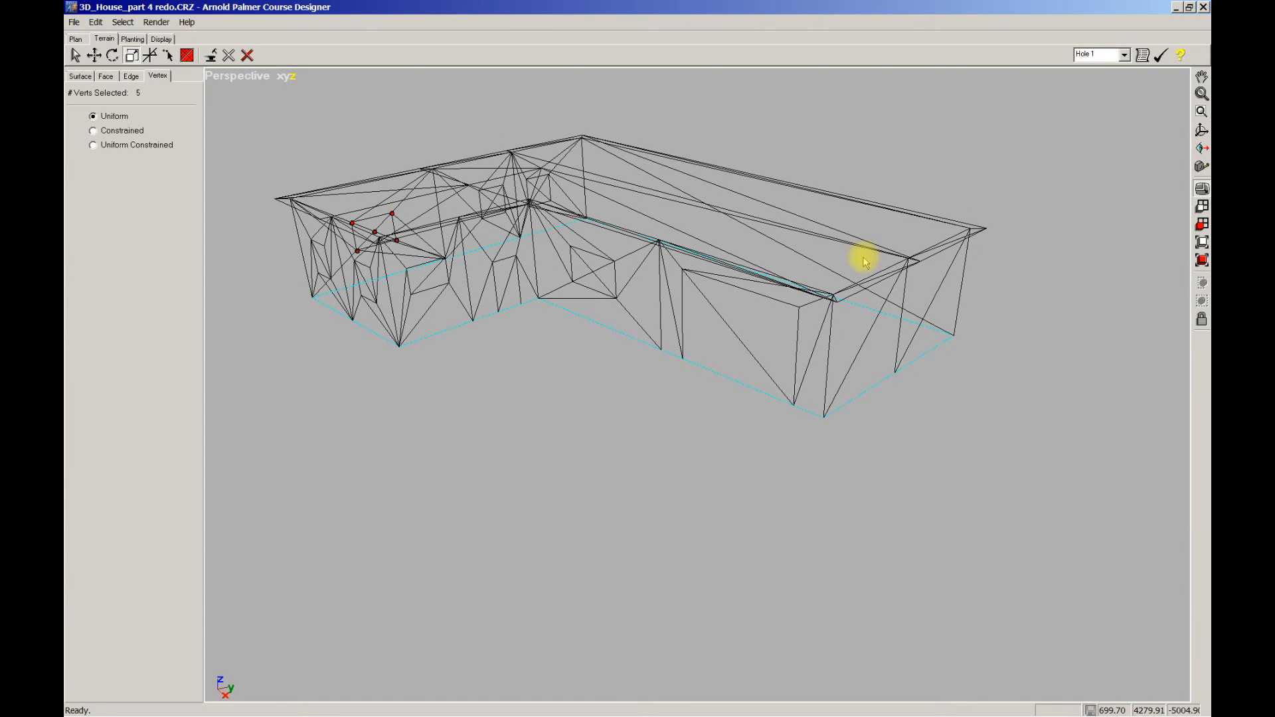
pyautogui.moveTo(862, 260); pyautogui.dragTo(836, 269, button='middle')
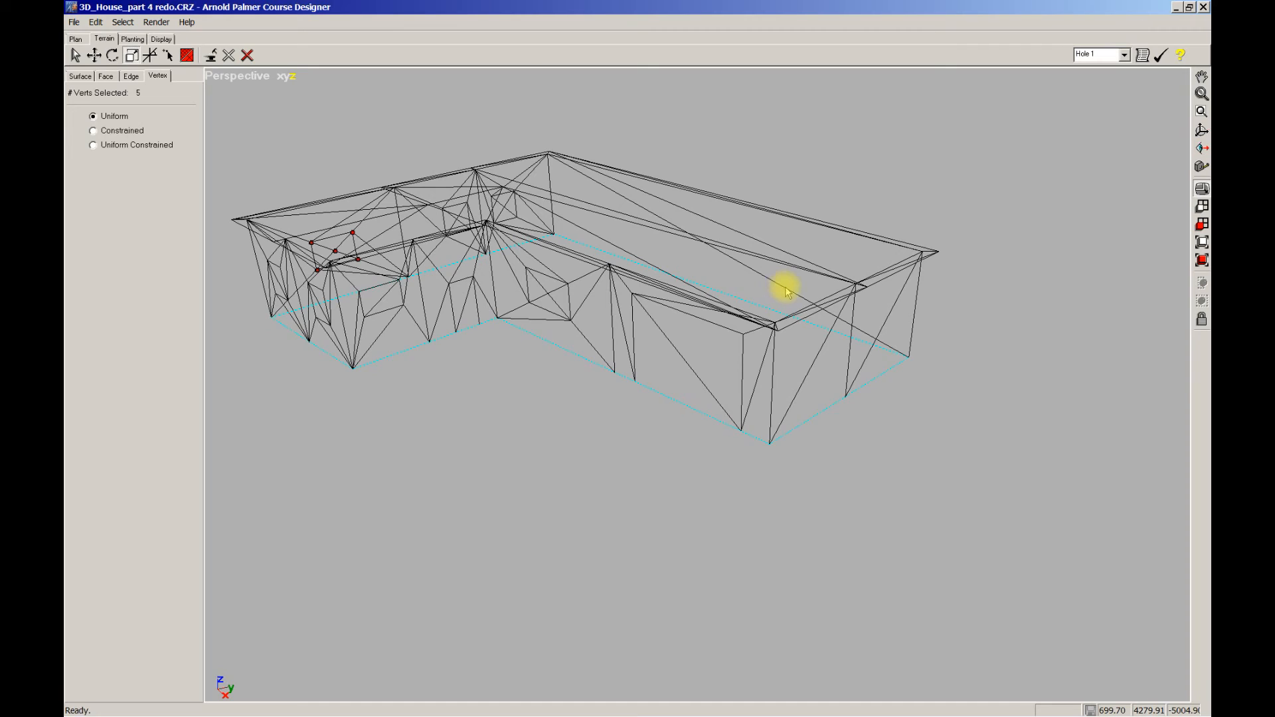
pyautogui.scroll(-1, 796, 289)
pyautogui.scroll(2, 797, 292)
pyautogui.moveTo(584, 467); pyautogui.dragTo(676, 482, button='middle')
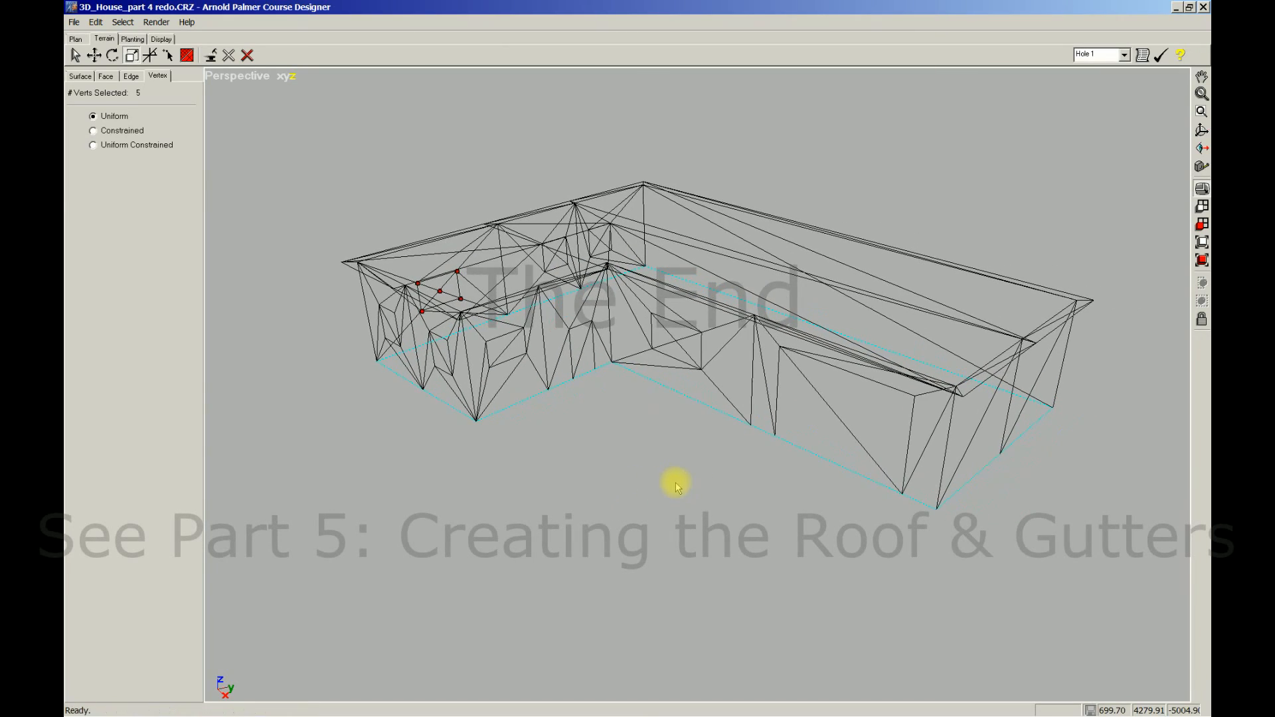